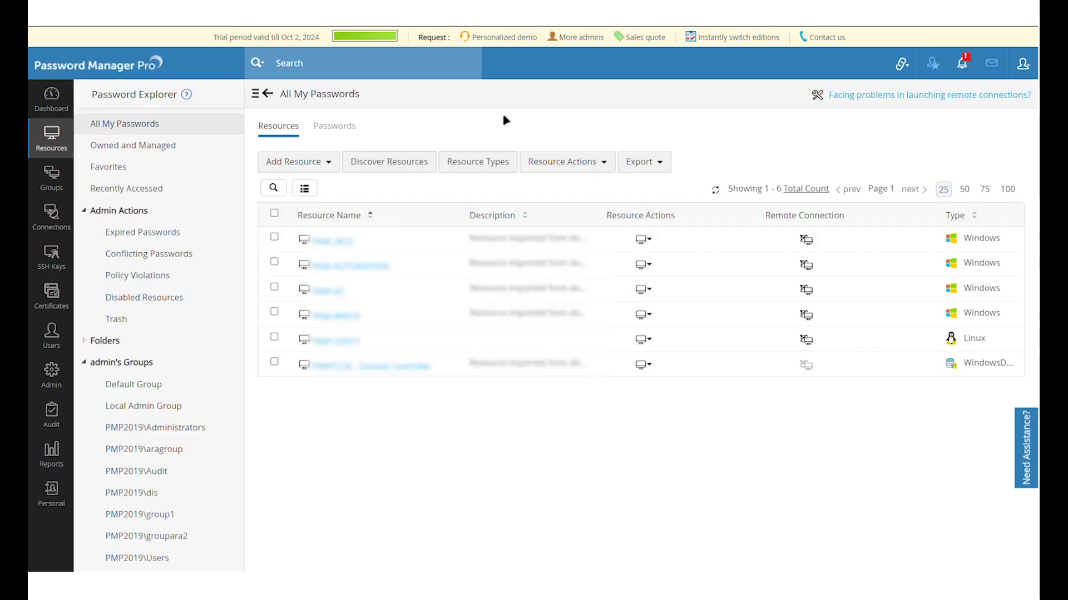
- Open the form for importing users from Active Directory and select the PMPCLUS domain
left_click(61, 347)
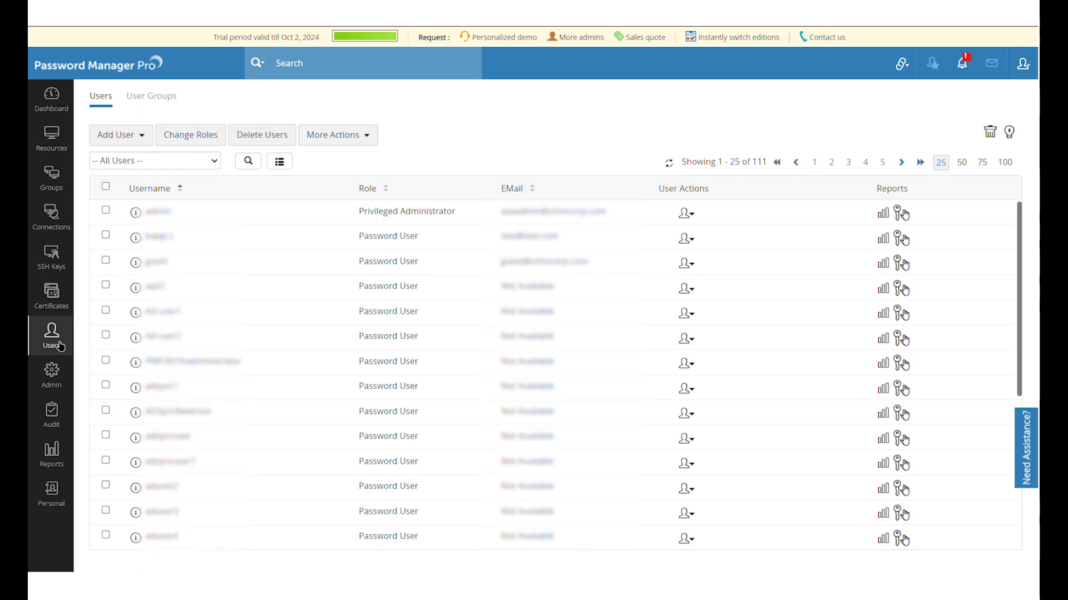
left_click(136, 140)
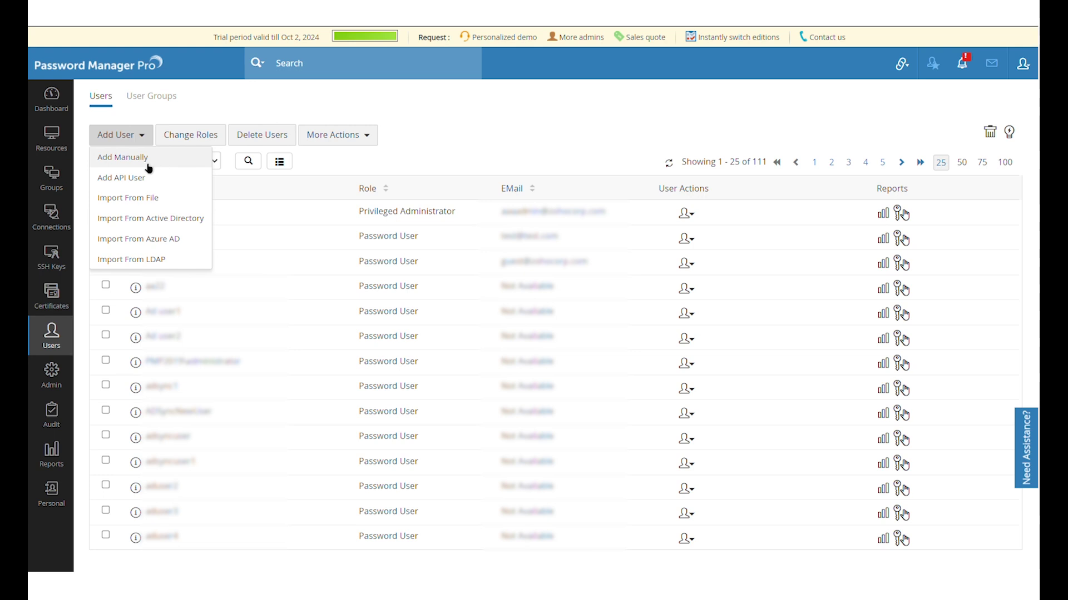
left_click(170, 222)
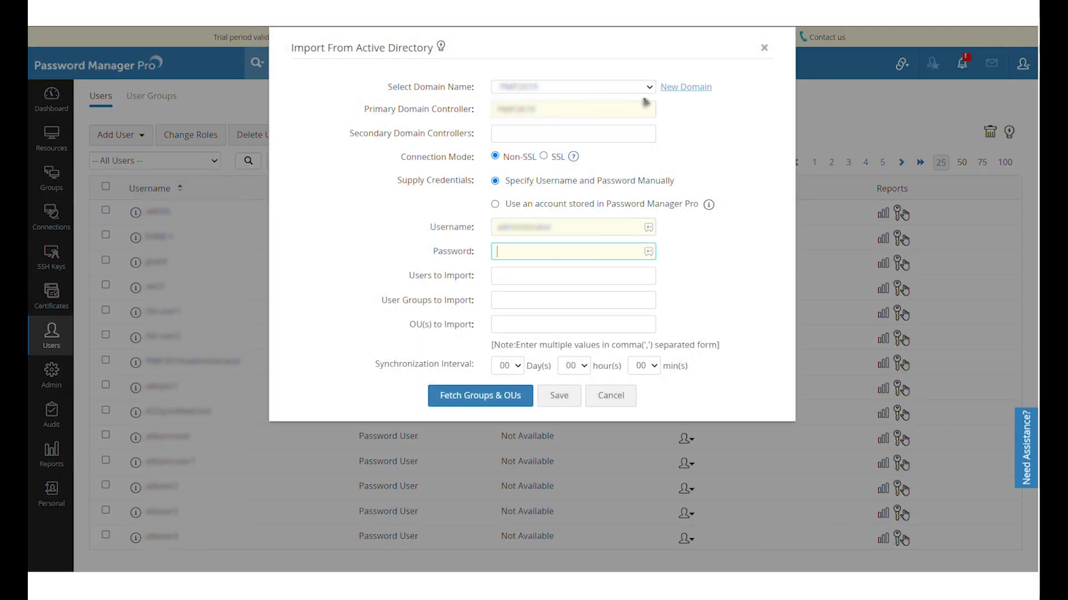
left_click(614, 92)
left_click(582, 127)
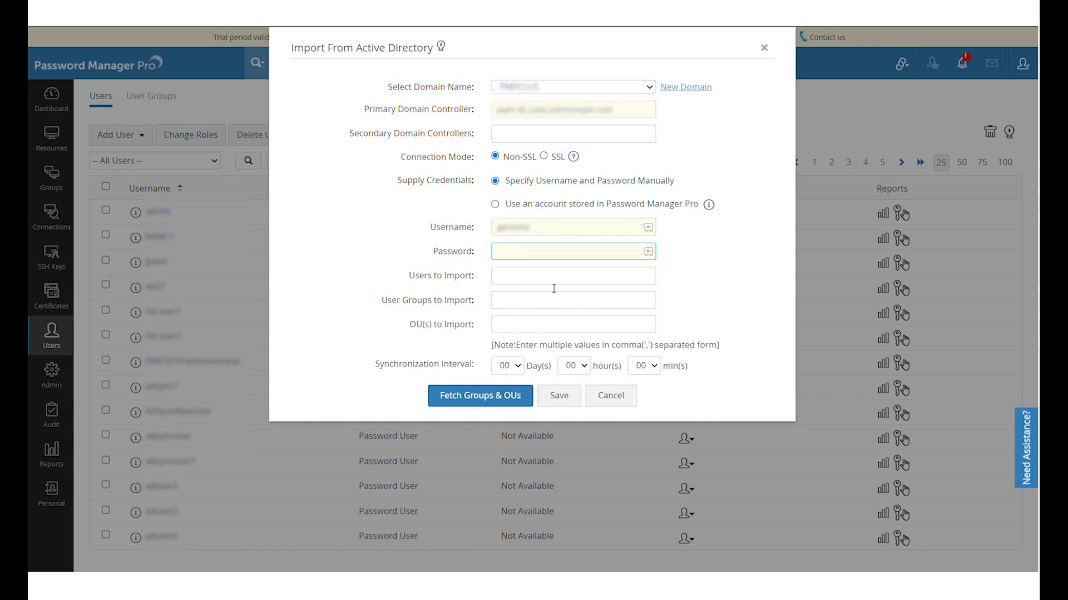
- Examine the user group and synchronization interval hour options in the Active Directory import form, and cancel the import
left_click(539, 306)
left_click(394, 305)
left_click(575, 366)
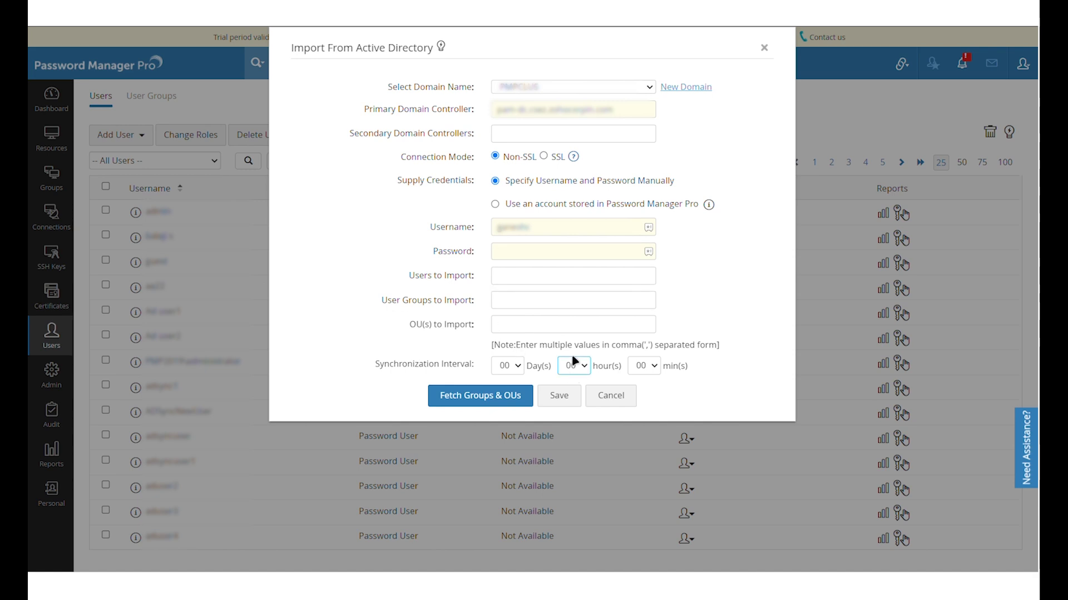
key("Down")
key("Down")
key("Down")
key("Down")
key("Down")
left_click(633, 409)
left_click(632, 408)
- Review the fields for importing users from LDAP, cancel the form and look over the users list
mouse_move(145, 143)
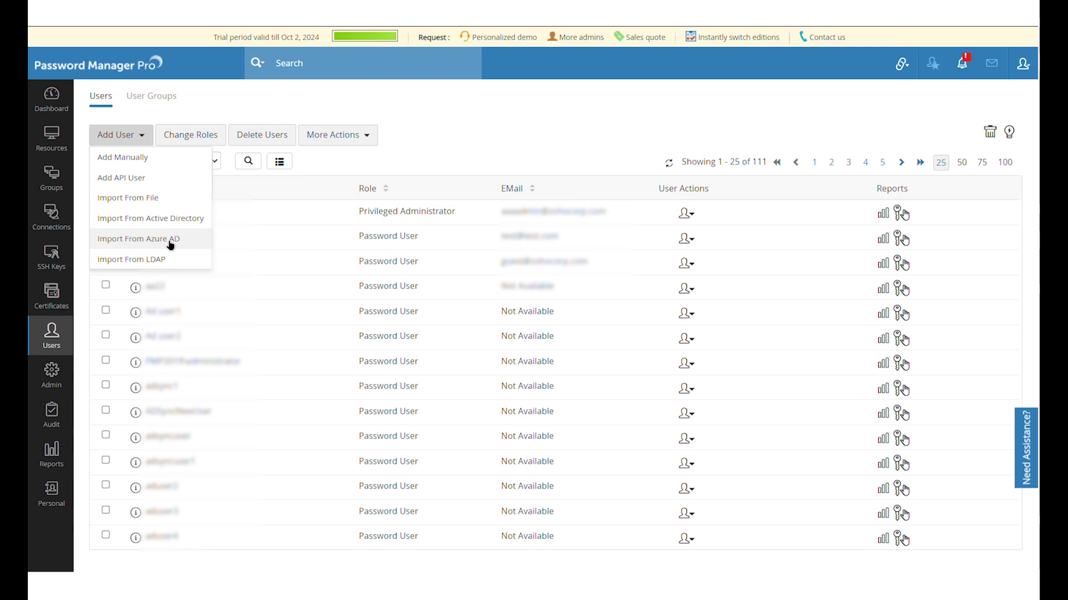
left_click(165, 265)
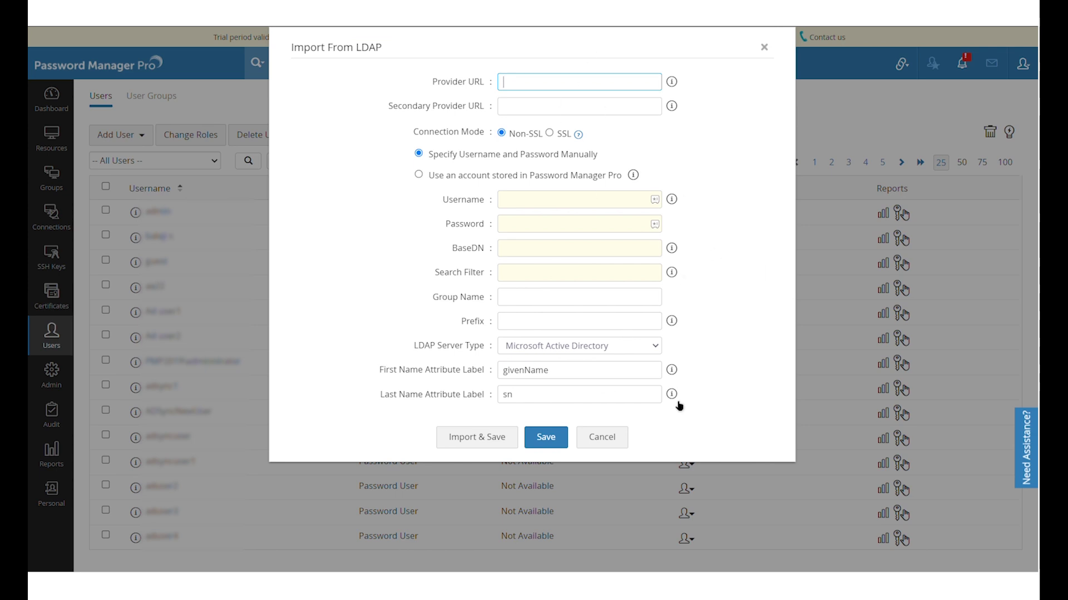
left_click(617, 441)
scroll(371, 367, "down", 5)
scroll(371, 367, "up", 5)
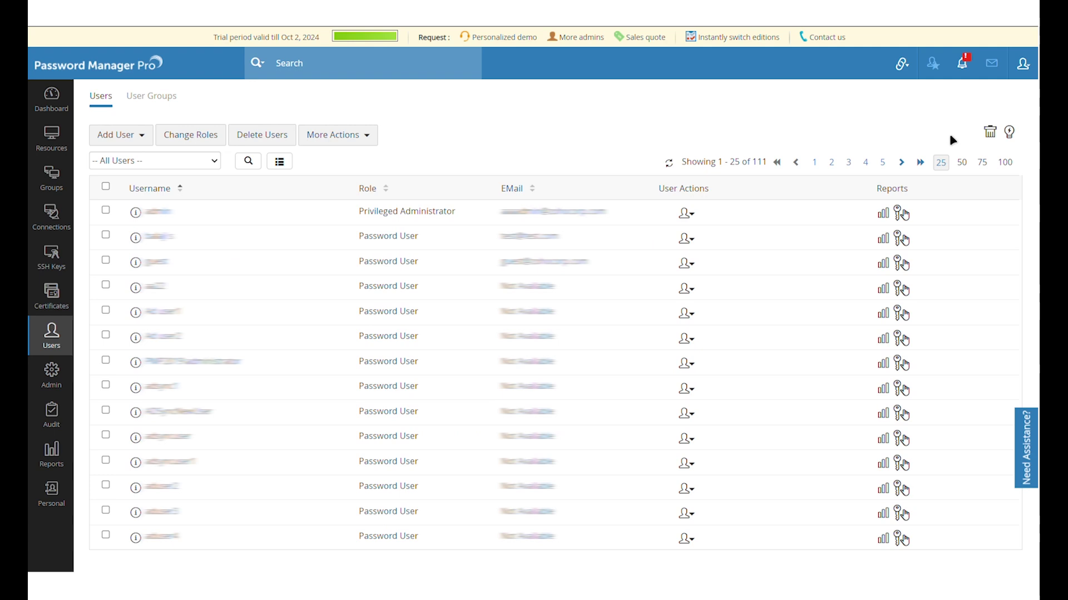
- Read the user role descriptions and the role permissions table in the users help, and close the help
left_click(1010, 132)
scroll(537, 192, "down", 3)
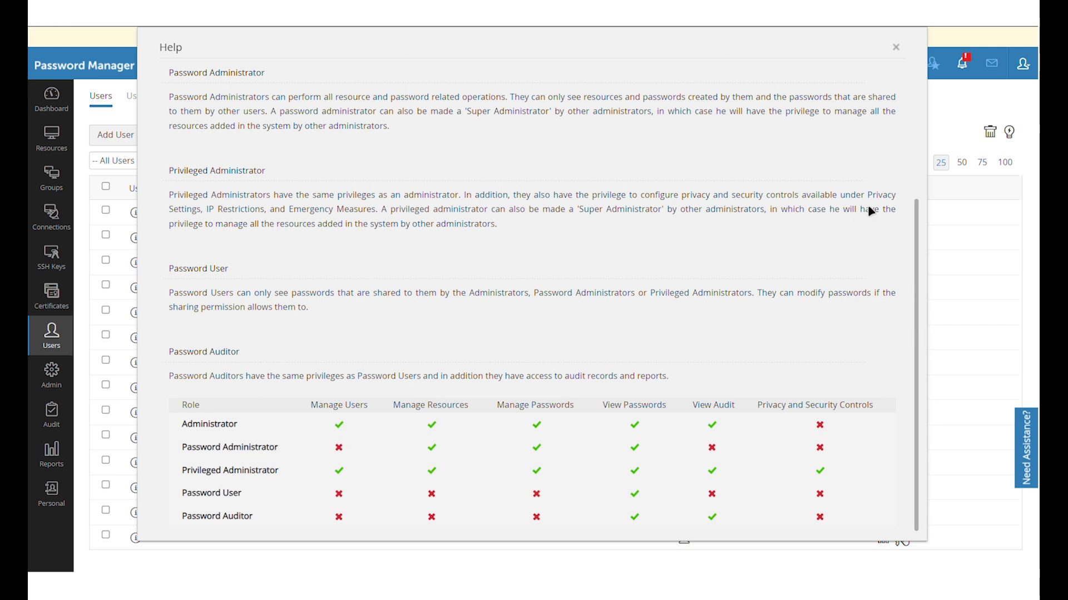
left_click(896, 48)
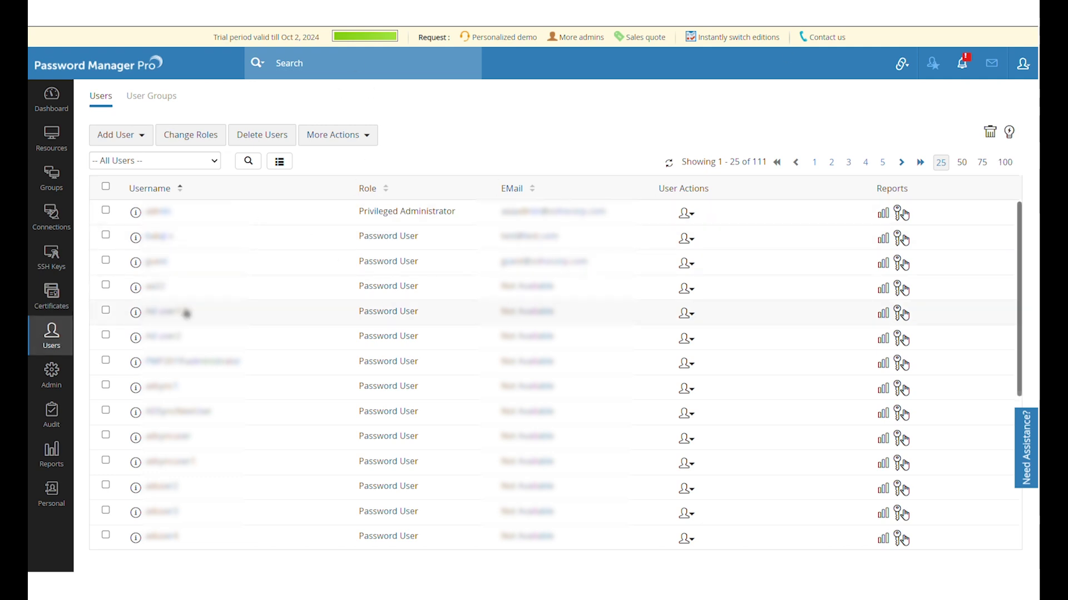
- Open the Two-Factor Authentication settings and choose Zoho OneAuth Authenticator to view its details
left_click(65, 388)
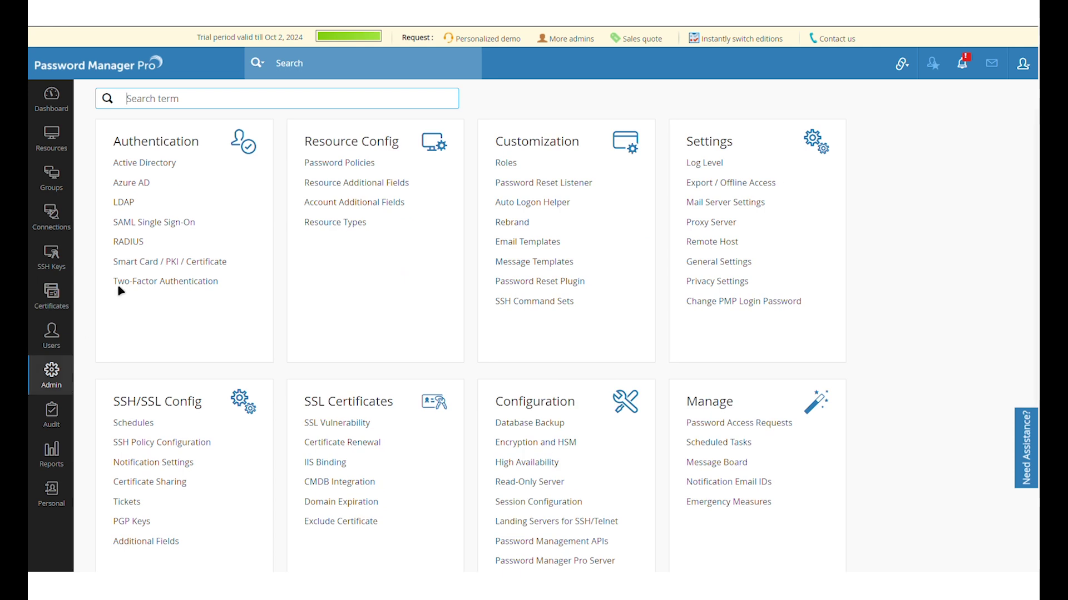
left_click(185, 293)
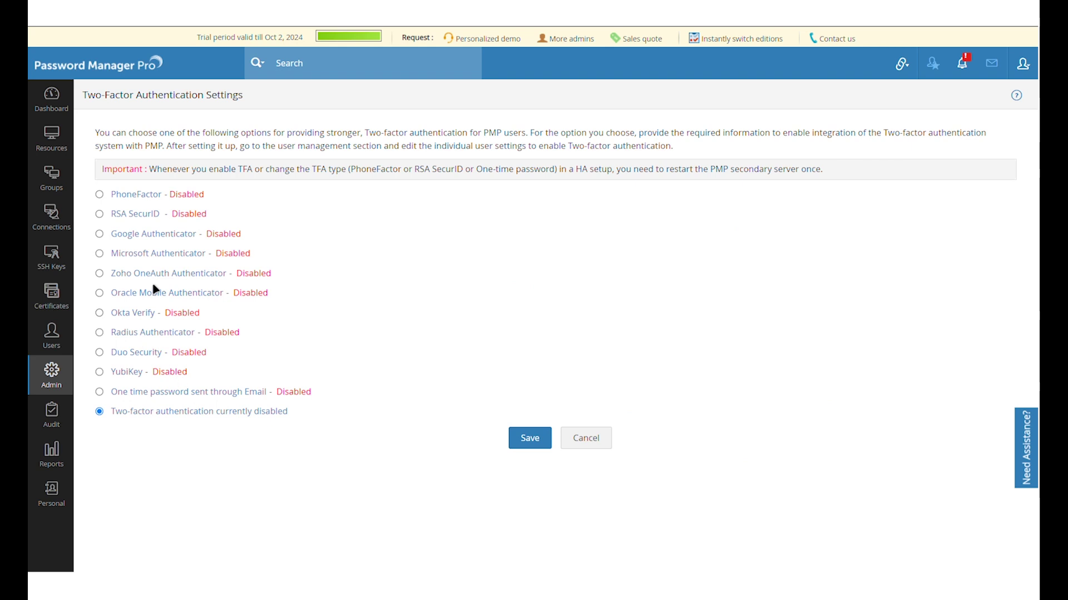
left_click(194, 278)
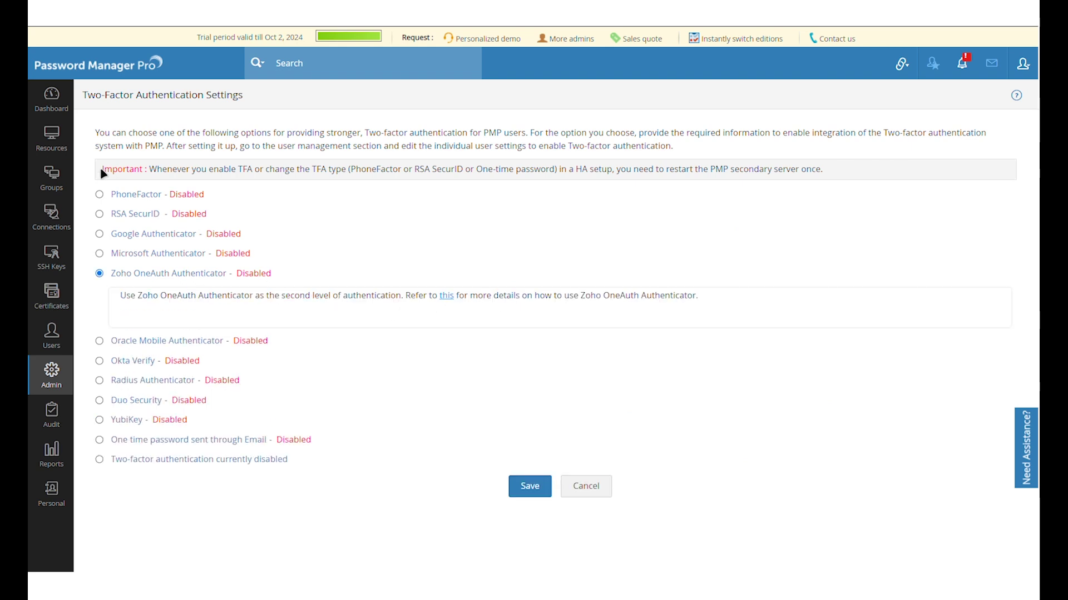
- Open the SAML Single Sign-On configuration and look through its setup sections
left_click(51, 372)
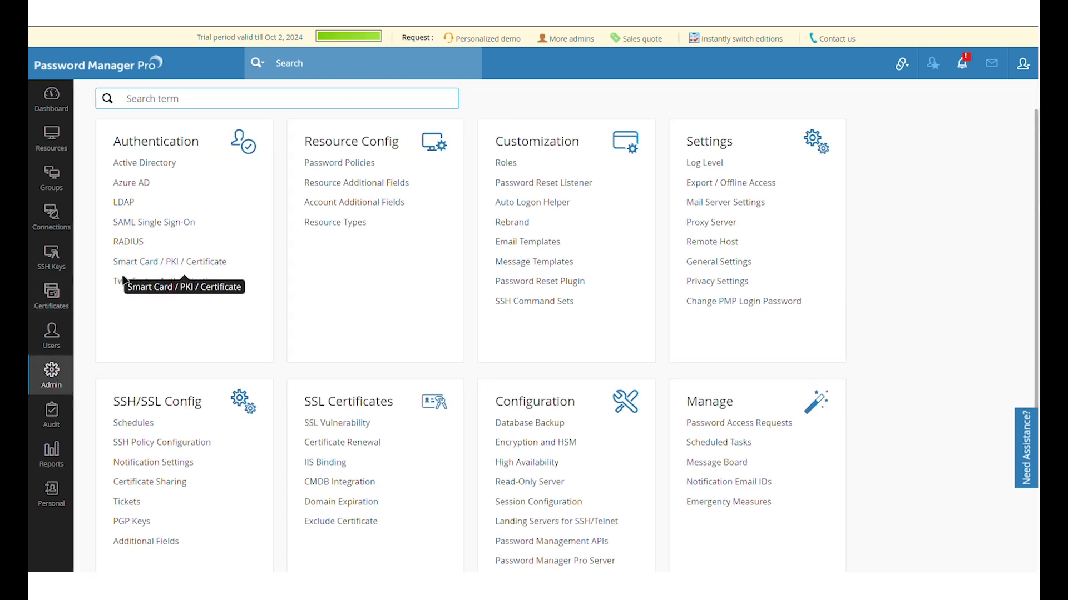
left_click(167, 227)
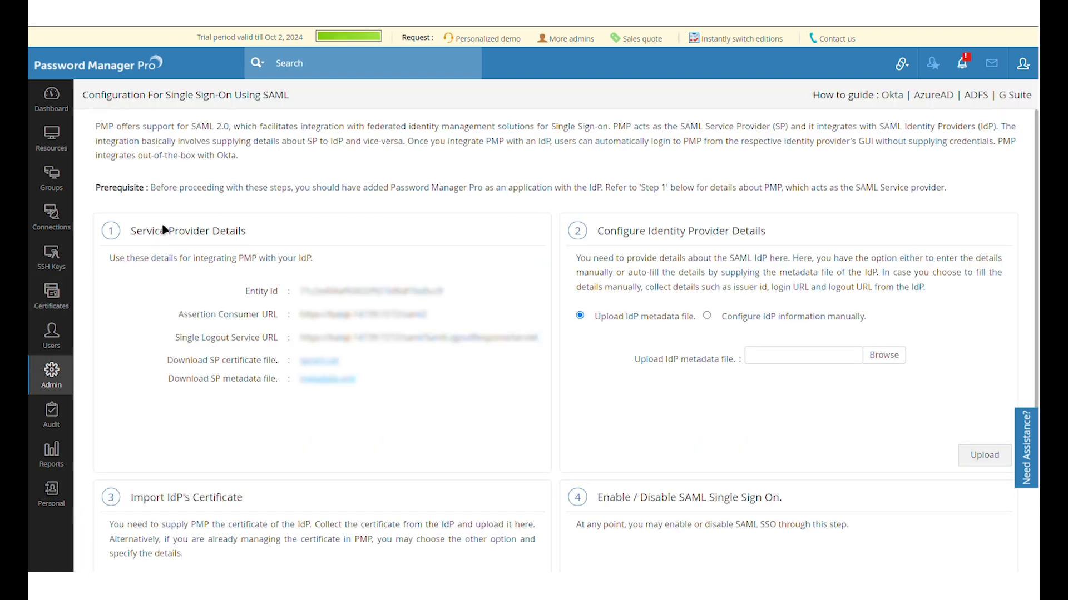
scroll(446, 213, "down", 5)
scroll(446, 213, "up", 5)
scroll(447, 213, "down", 1)
scroll(446, 213, "up", 1)
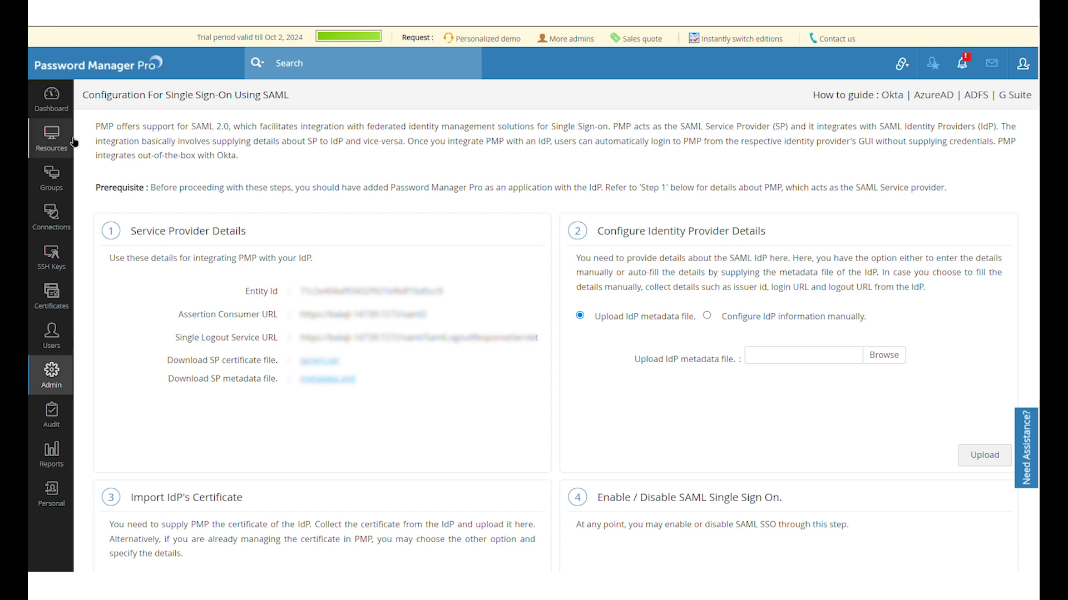
- Revisit the users list, and inspect the account details of the PMPCLUS domain controller in the resources list
left_click(51, 337)
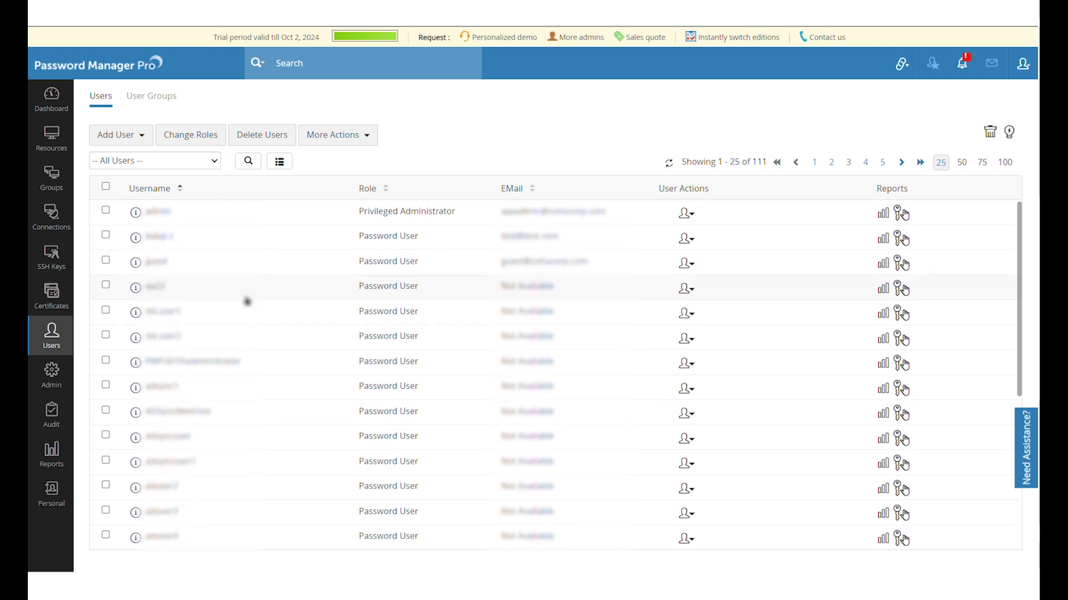
left_click(52, 136)
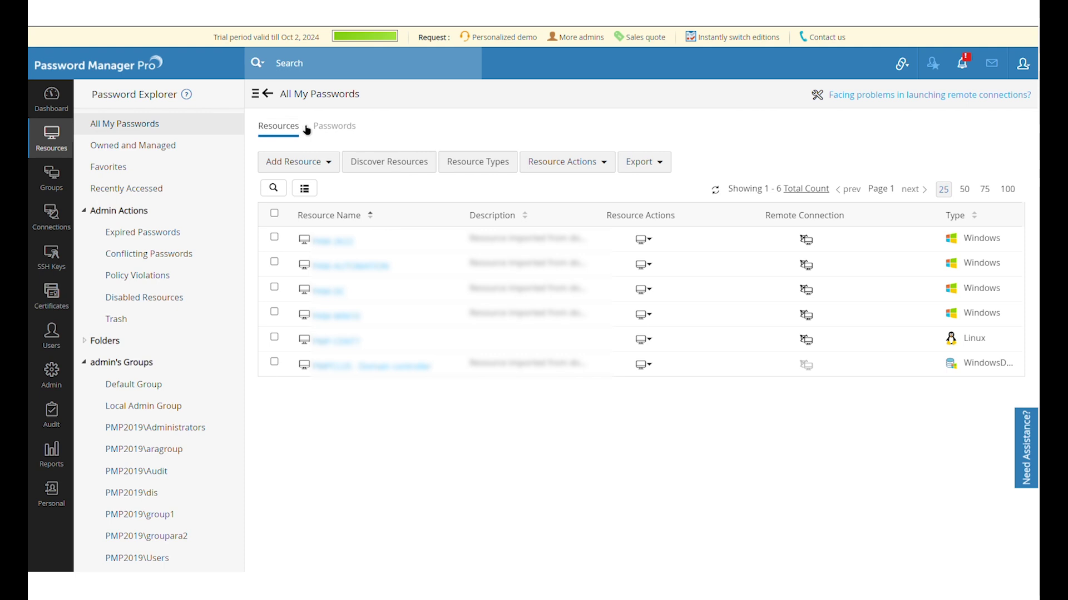
left_click(394, 369)
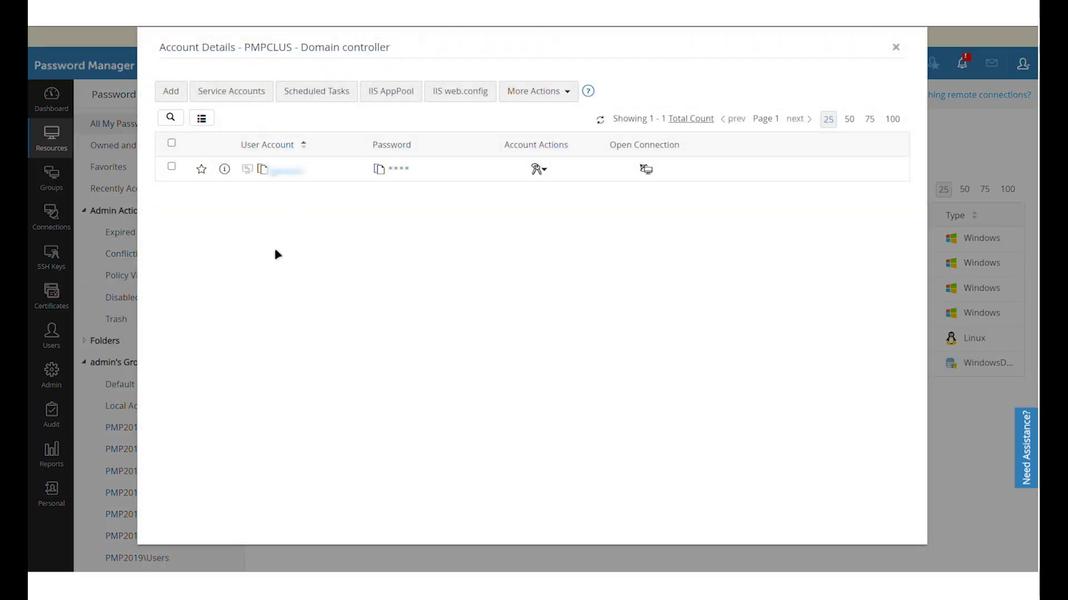
left_click(895, 48)
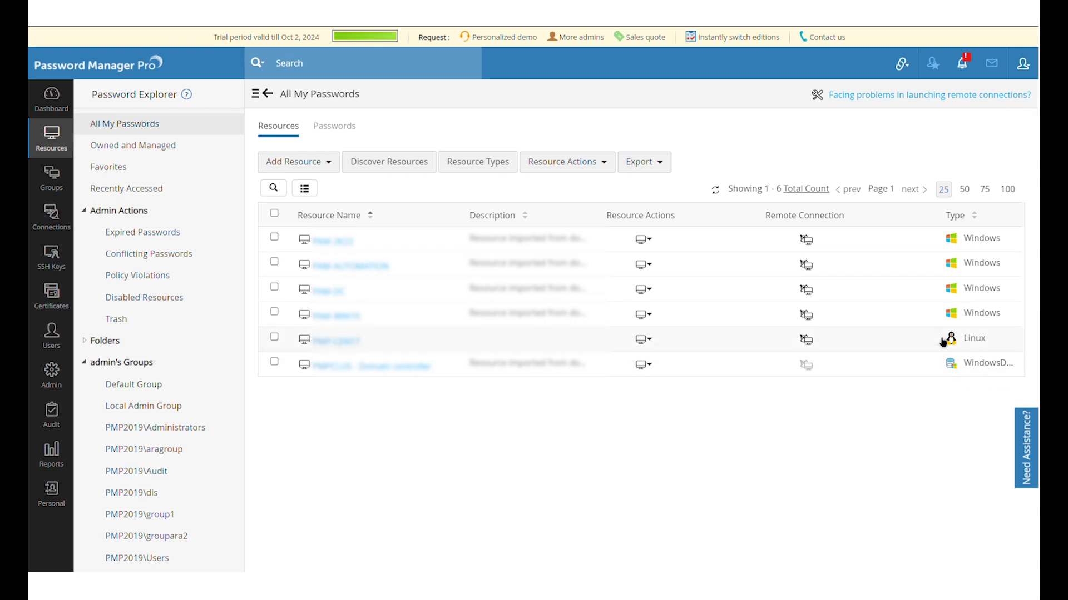
left_click(354, 368)
- Open the form for adding a resource manually, view the available resource types and cancel it
left_click(328, 172)
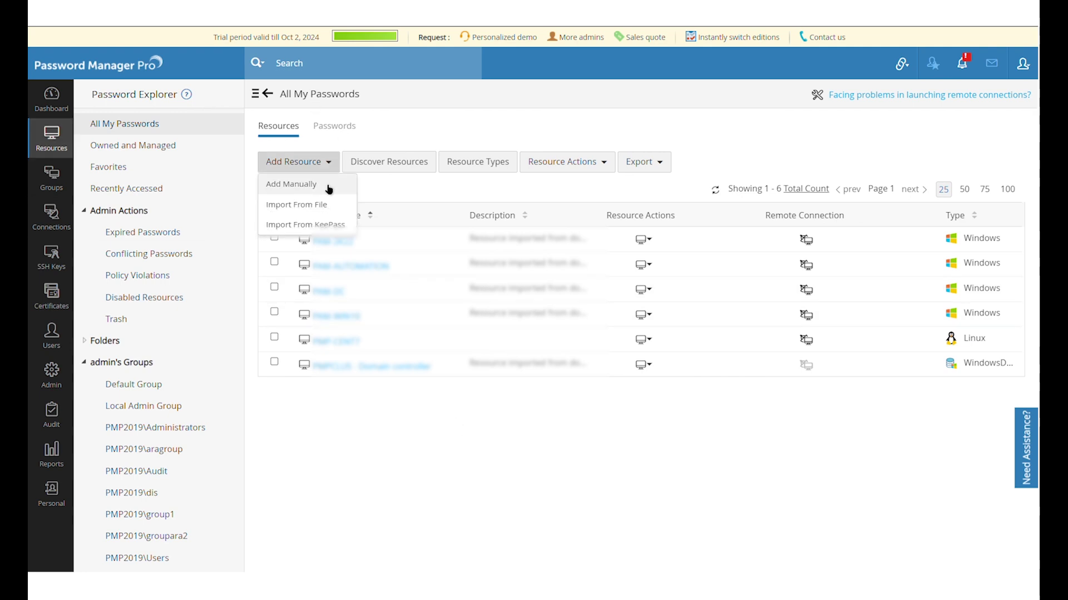
left_click(291, 184)
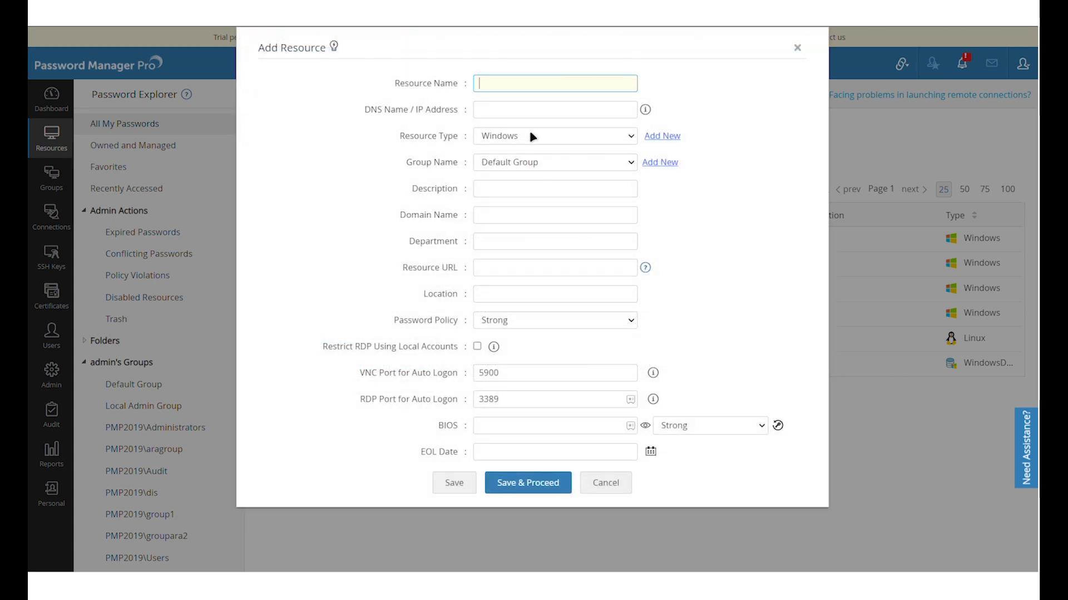
left_click(533, 136)
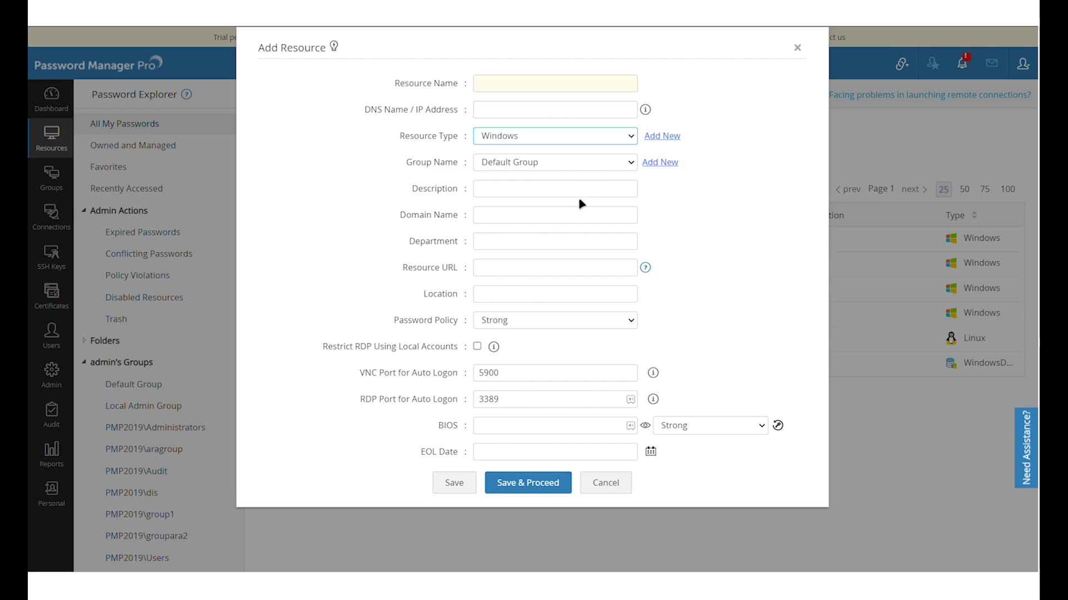
left_click(709, 337)
left_click(605, 483)
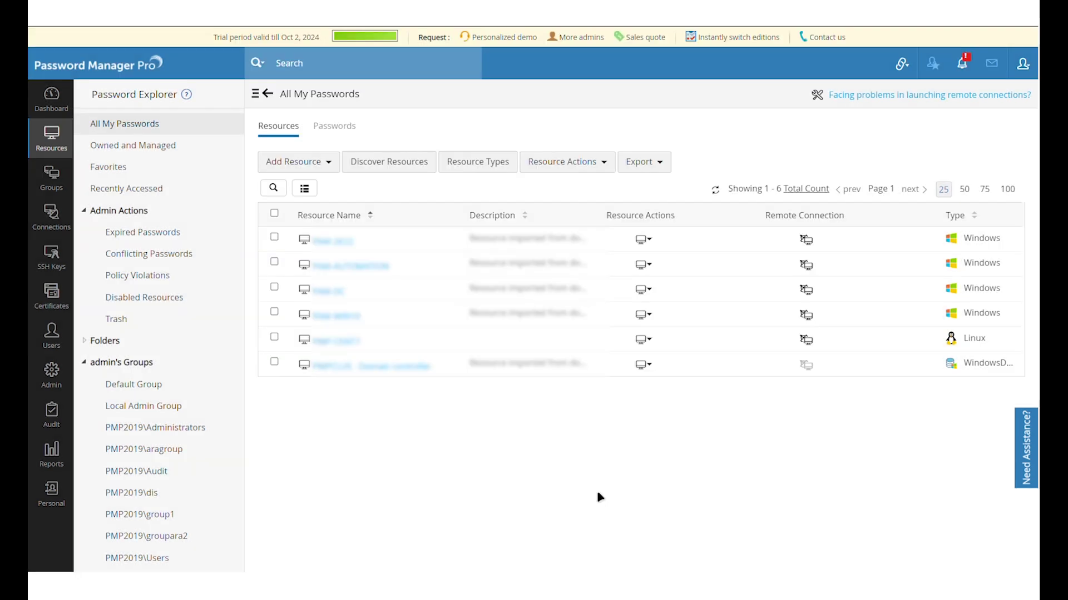
- Open Windows resource discovery, select the PMPCLUS domain and examine the credential and OU import options
left_click(386, 174)
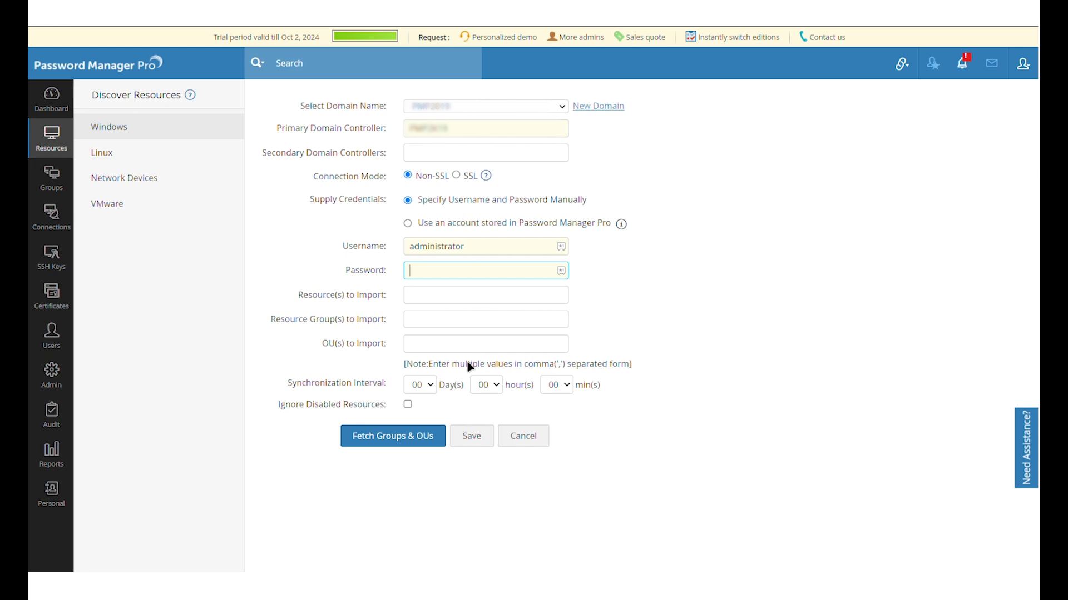
mouse_move(621, 227)
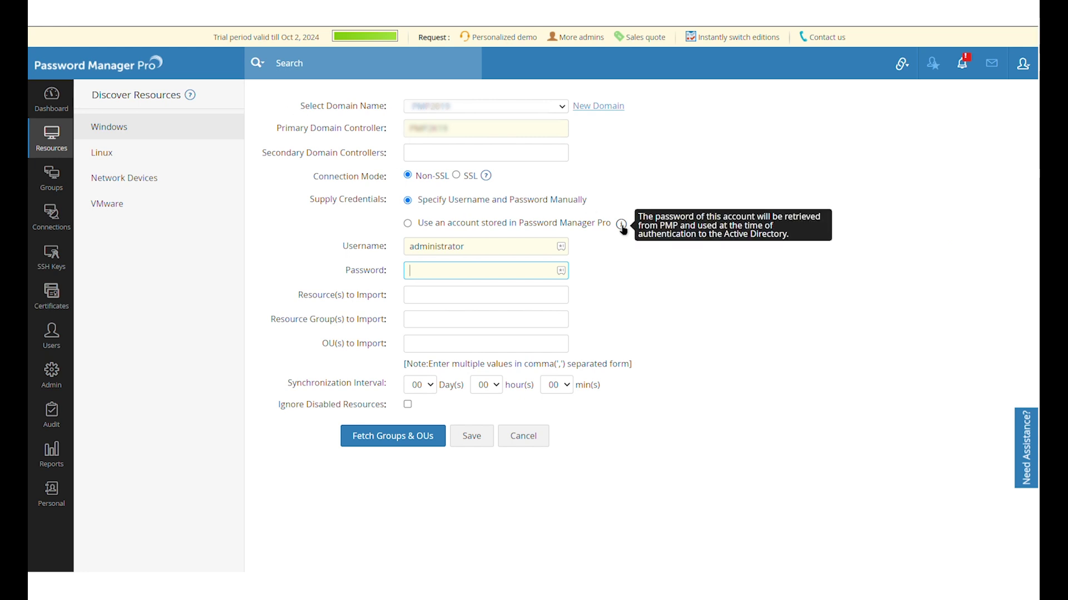
left_click(520, 119)
left_click(526, 111)
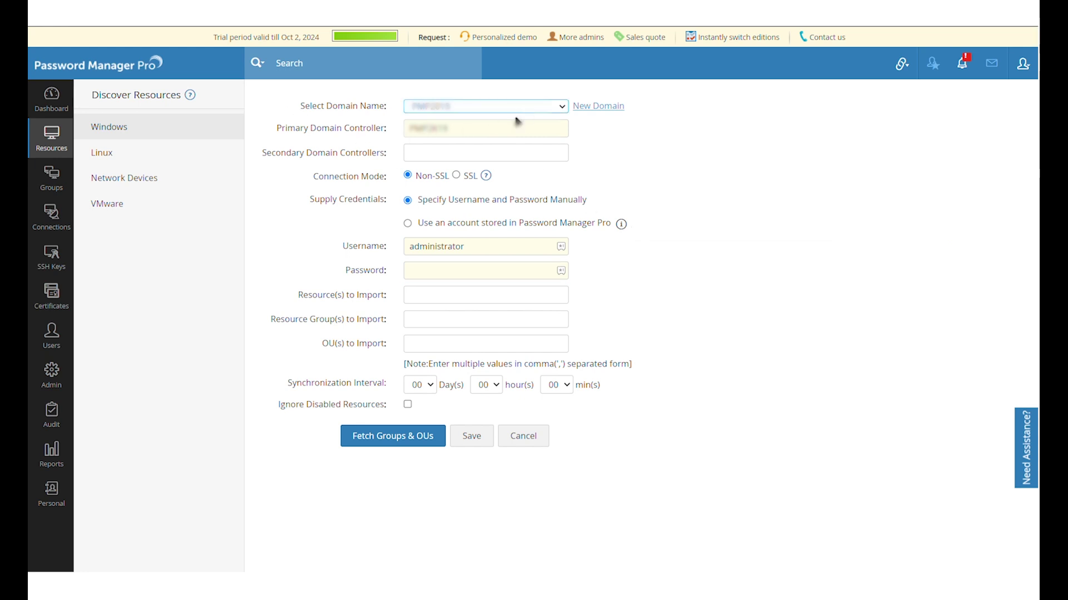
left_click(487, 144)
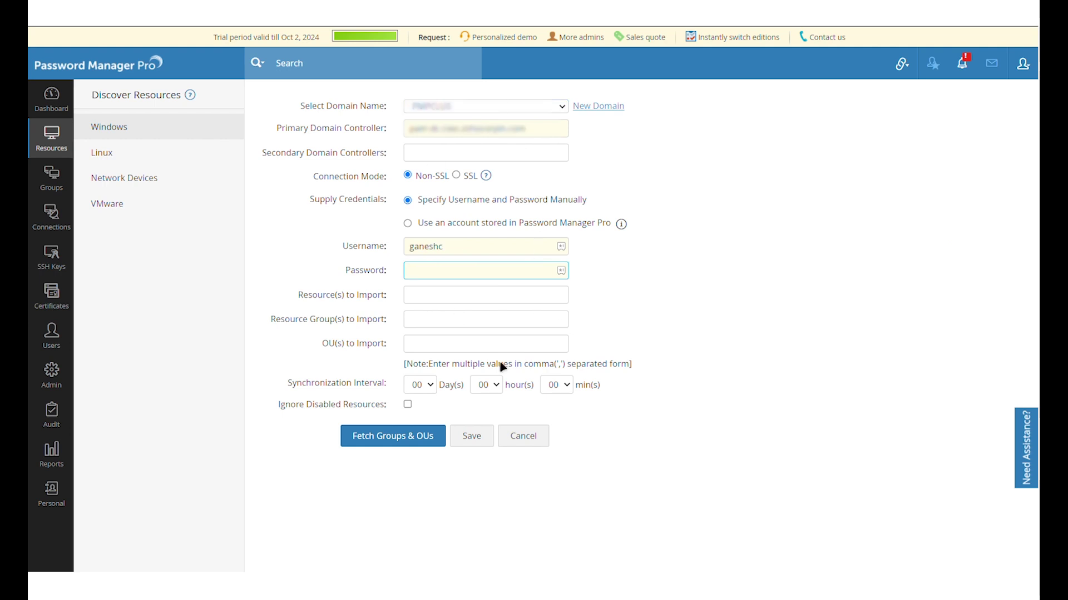
left_click(444, 352)
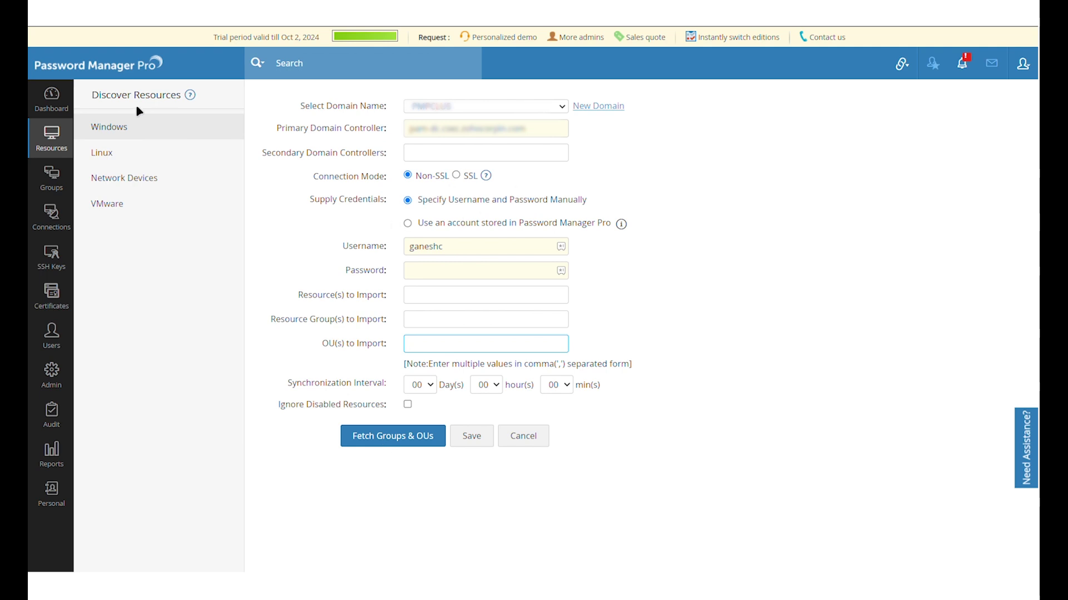
- Return to the resources list and open the PMPCLUS domain controller's user account for editing
left_click(74, 137)
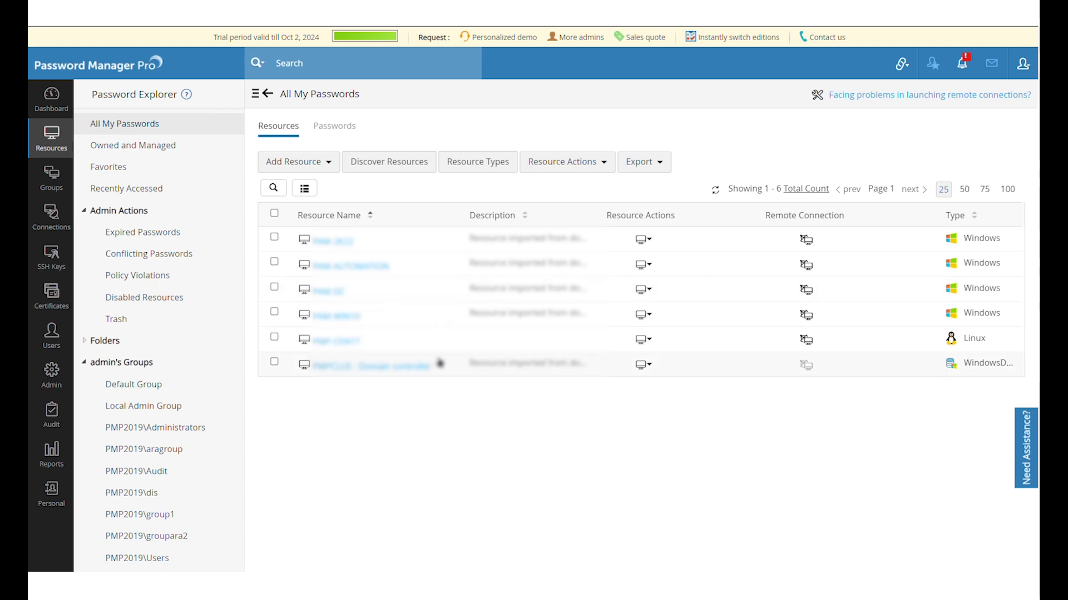
left_click(369, 369)
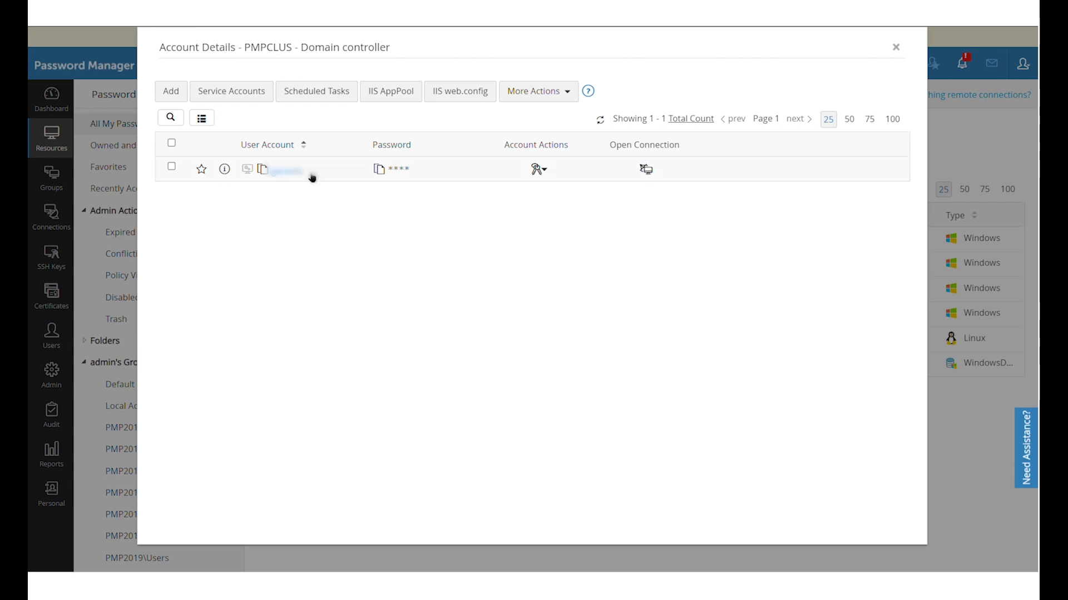
left_click_drag(309, 174, 278, 180)
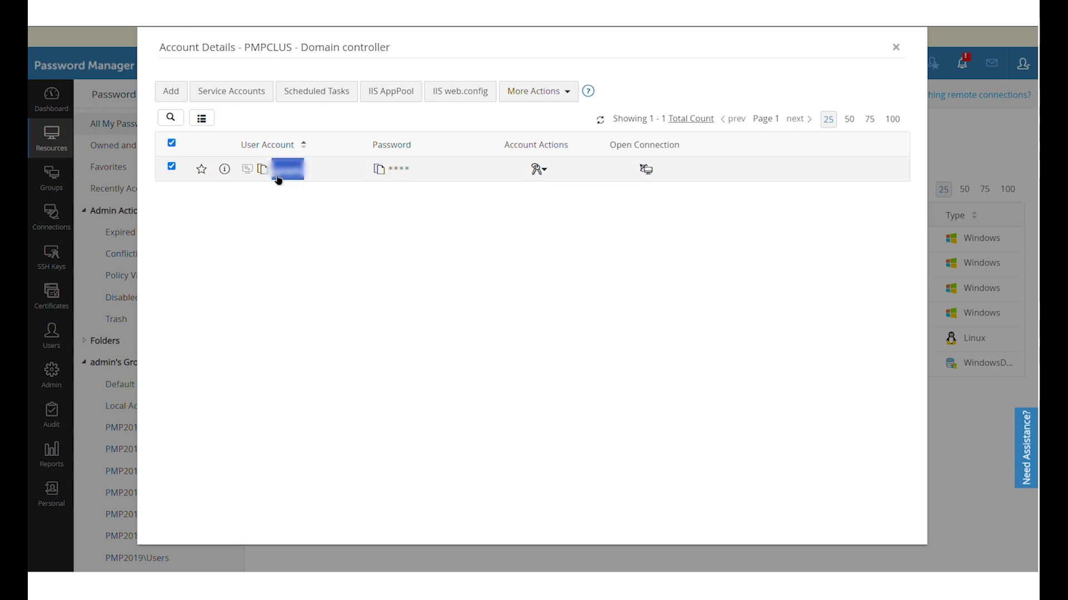
left_click(279, 180)
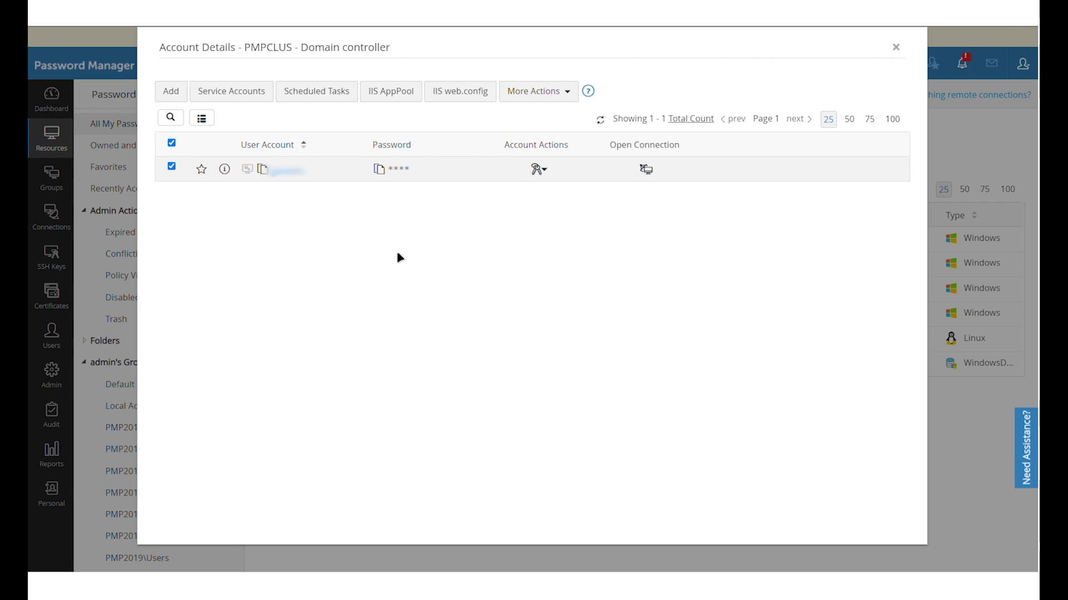
left_click(539, 170)
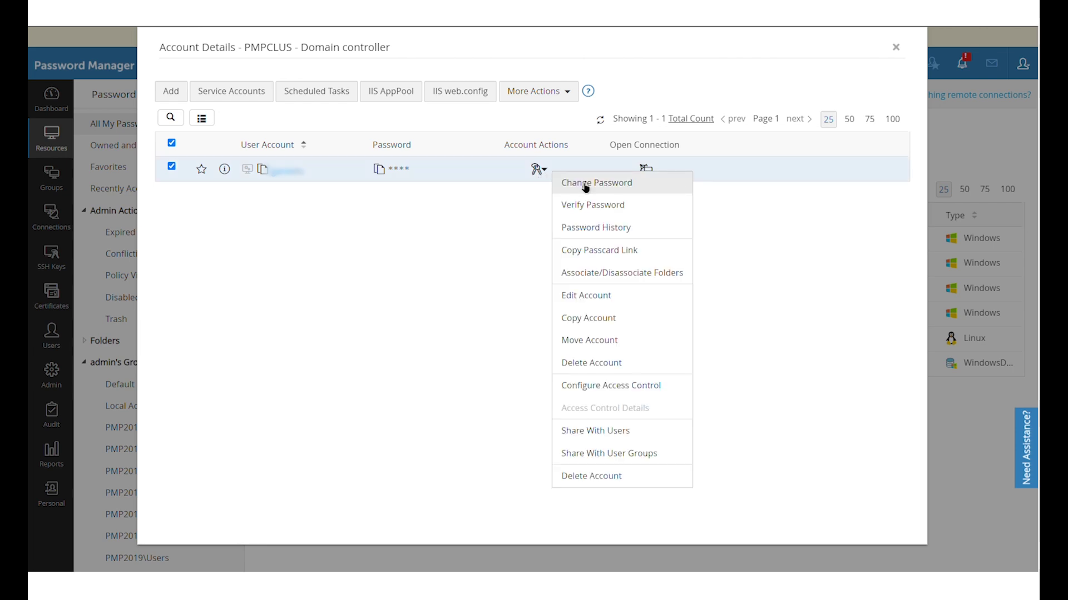
left_click(627, 303)
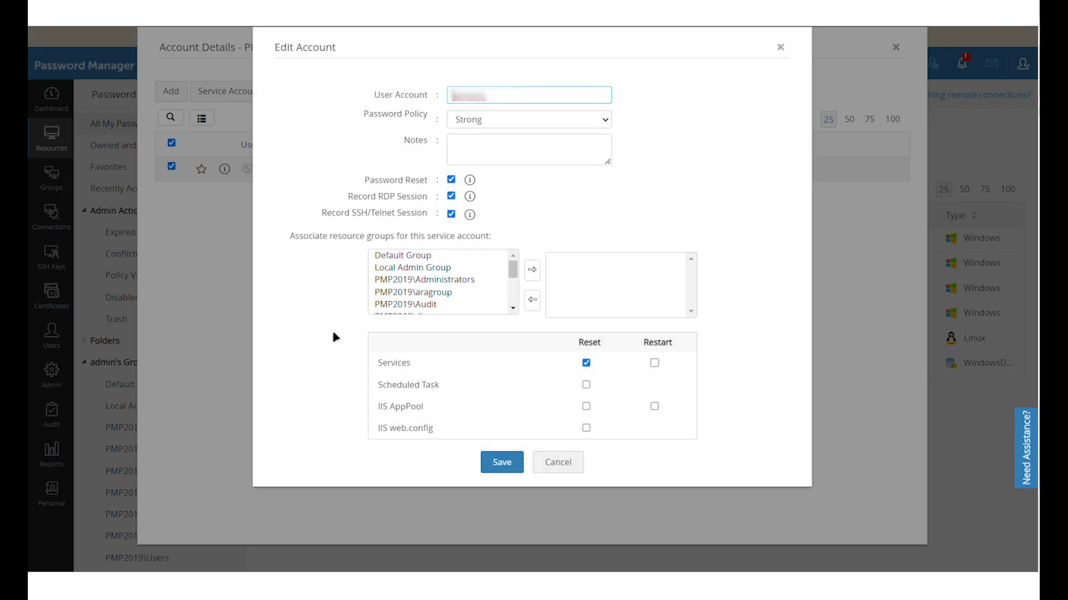
- Examine the services, scheduled task and IIS AppPool reset options of the account, cancel the edit and close the account details
double_click(416, 371)
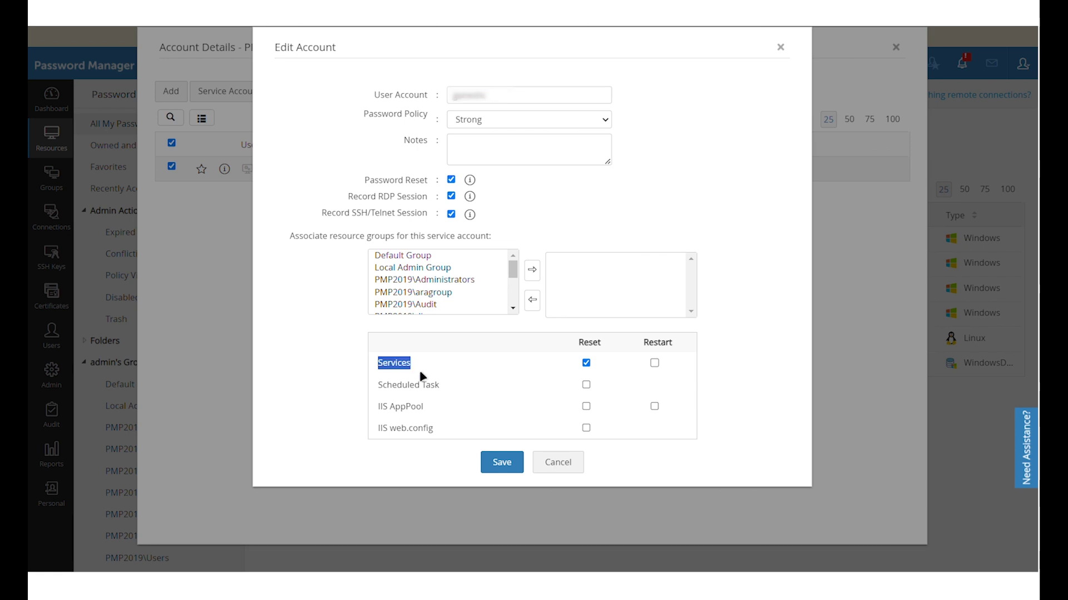
triple_click(411, 400)
double_click(420, 417)
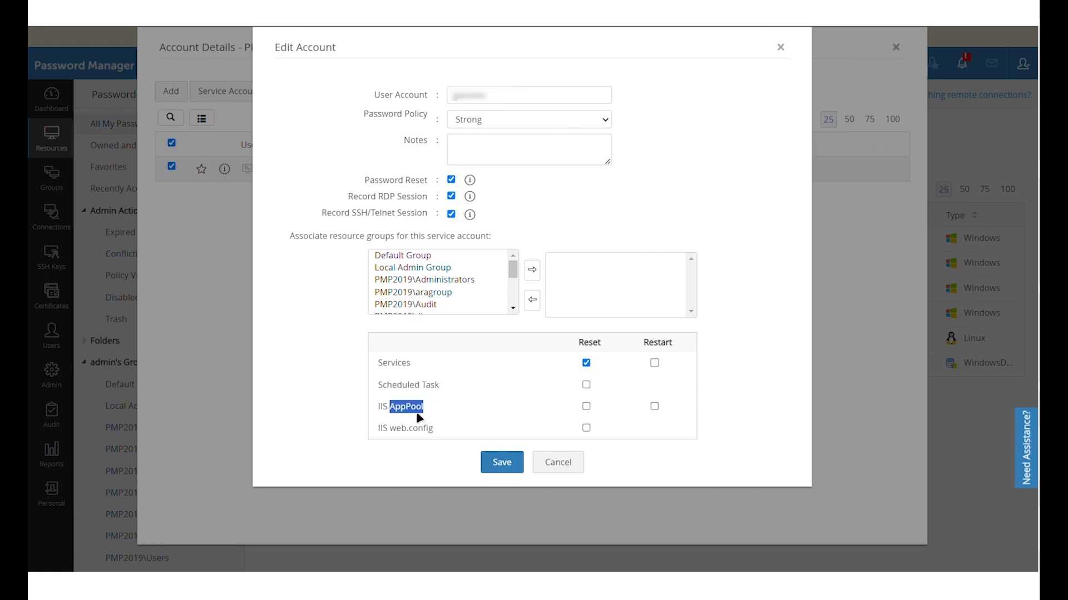
left_click(580, 469)
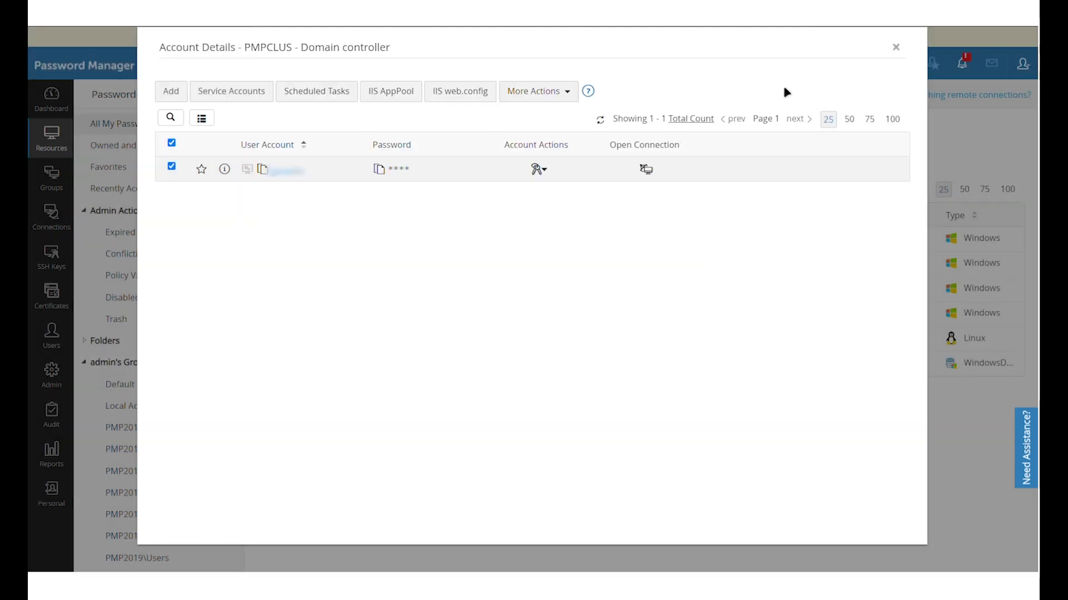
left_click(896, 48)
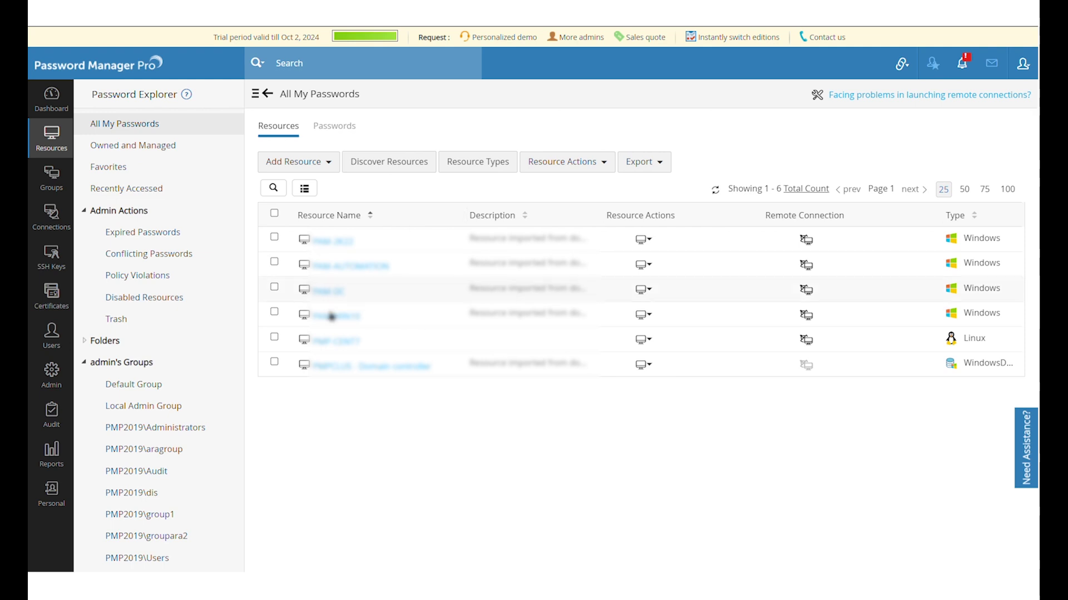
- Open the resource groups list, inspect the dynamic grouping criteria of Local Admin Group and cancel without changes
left_click(56, 180)
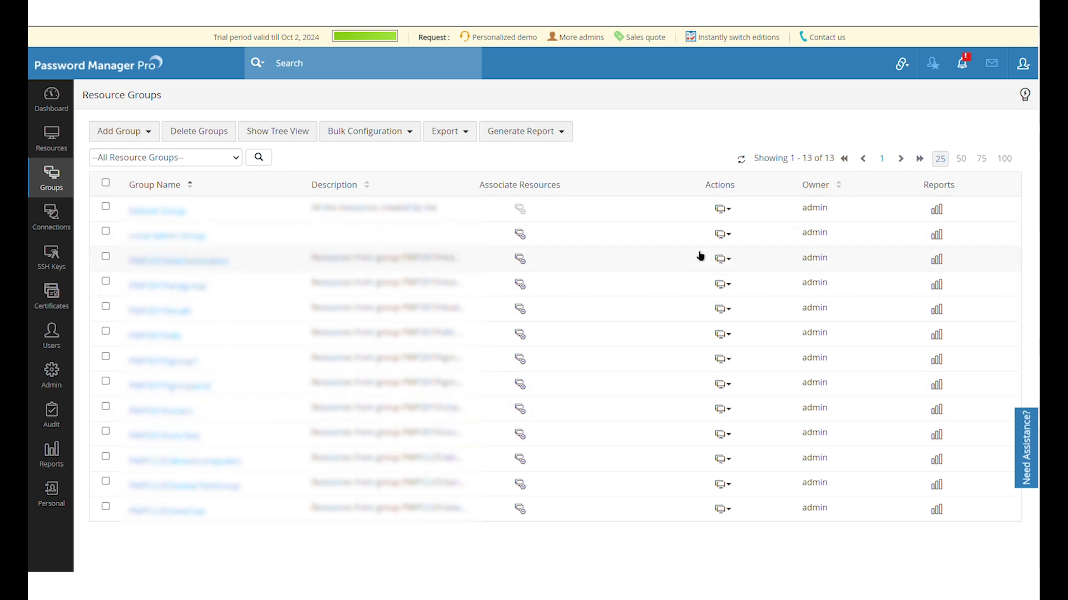
left_click(527, 238)
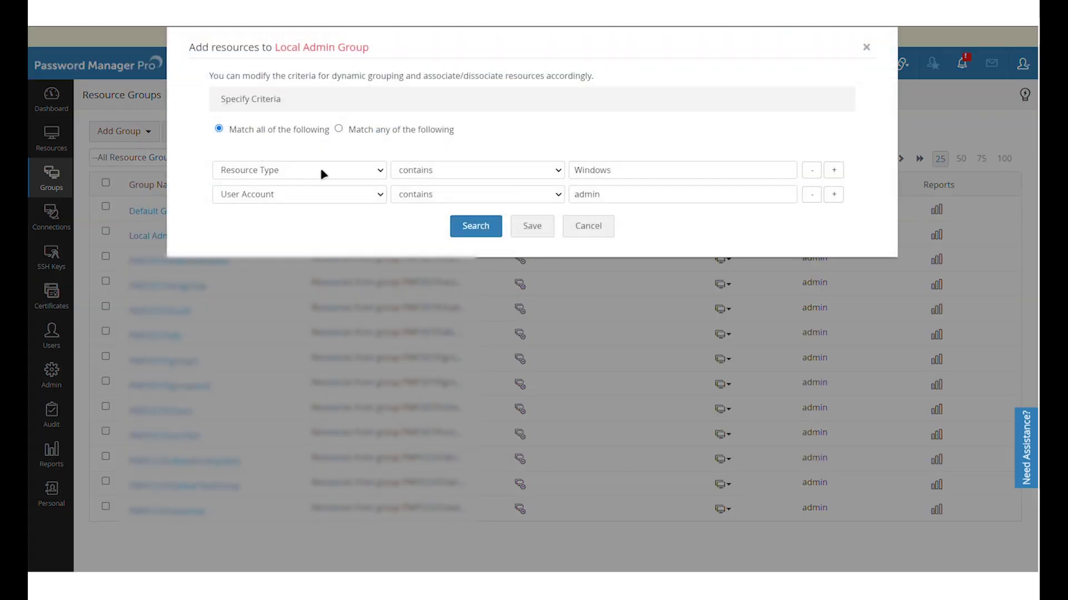
left_click(313, 177)
left_click(621, 174)
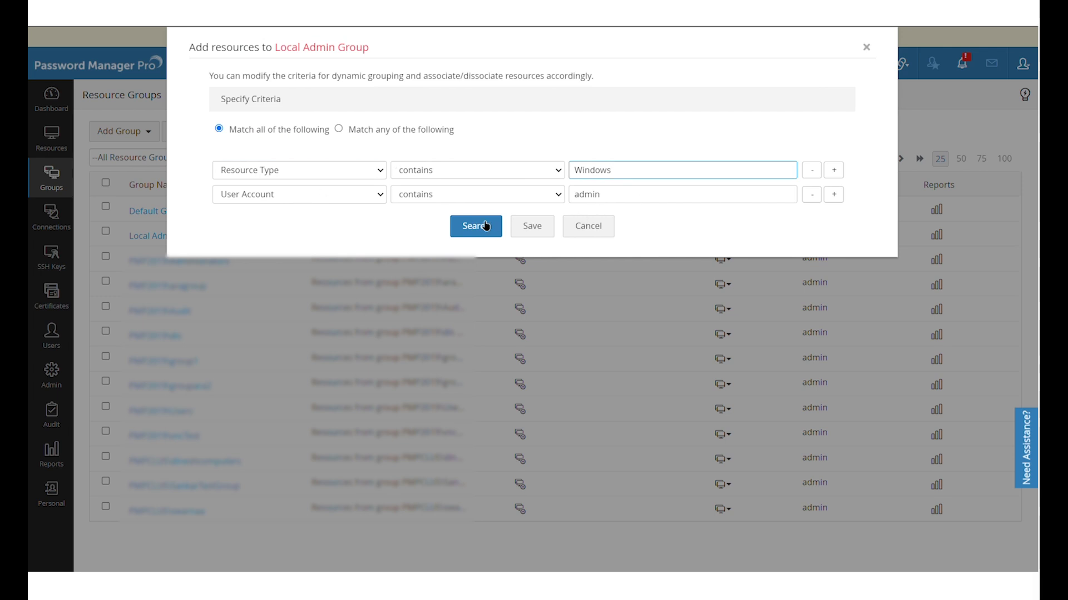
left_click(583, 227)
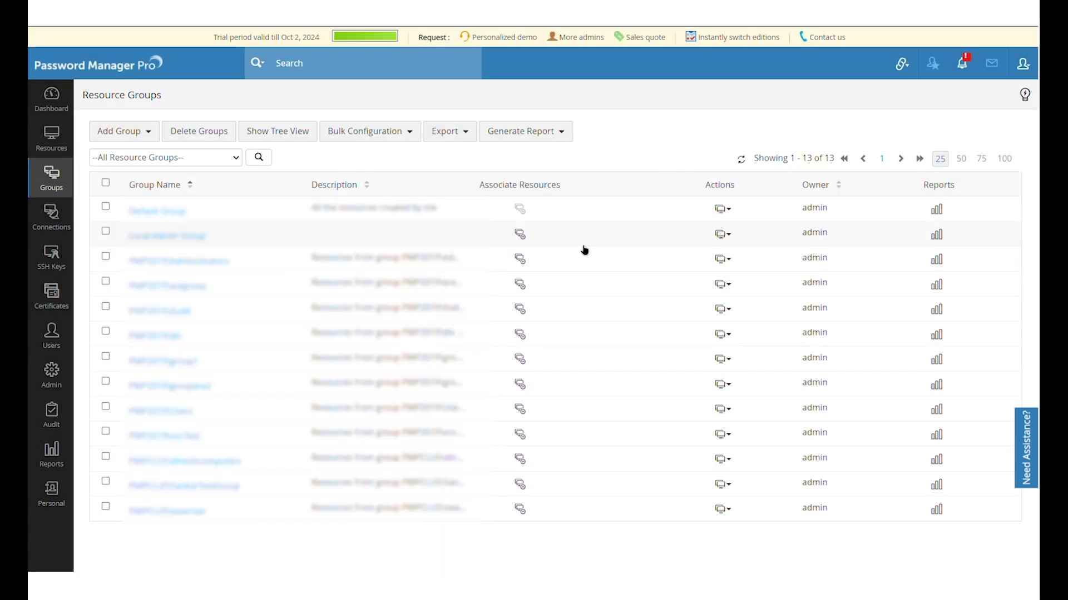
- Open Periodic Password Reset for Local Admin Group, try the password generator in the allocation step and proceed to the reset periodicity
left_click(723, 235)
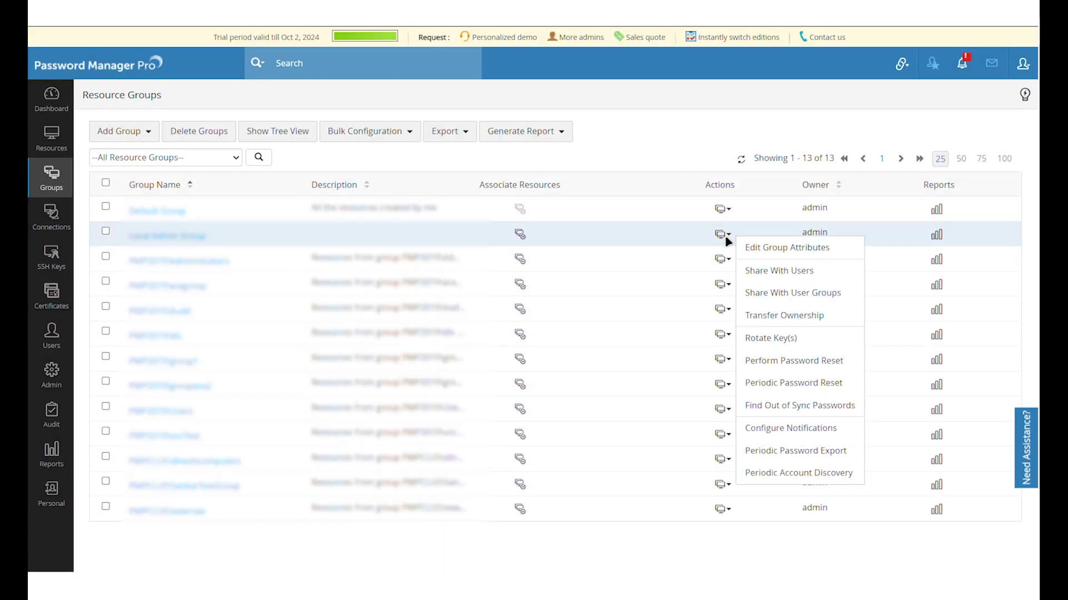
left_click(795, 390)
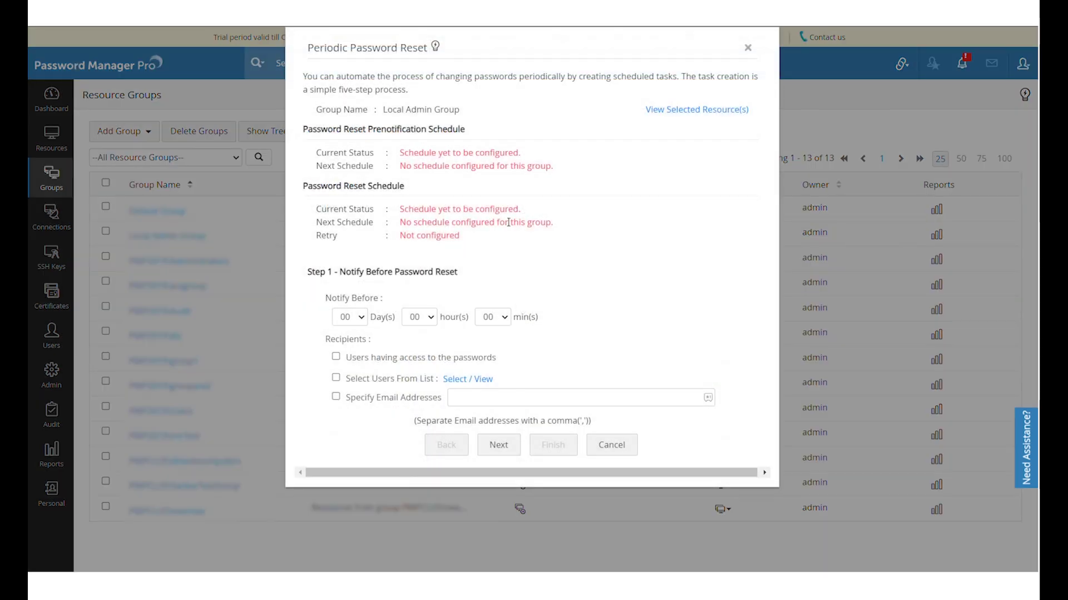
left_click(499, 448)
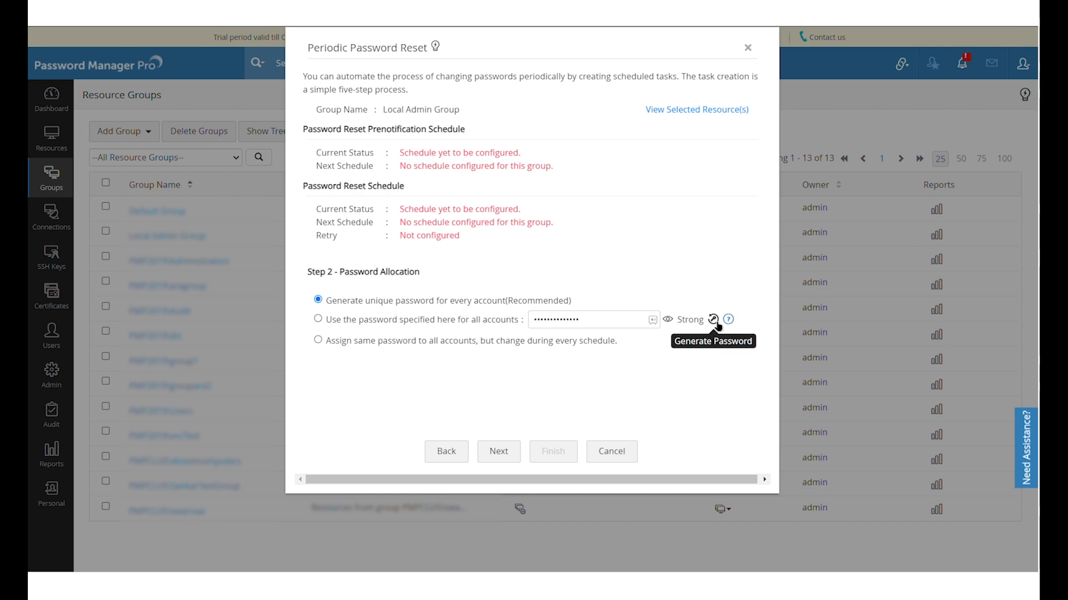
left_click(667, 320)
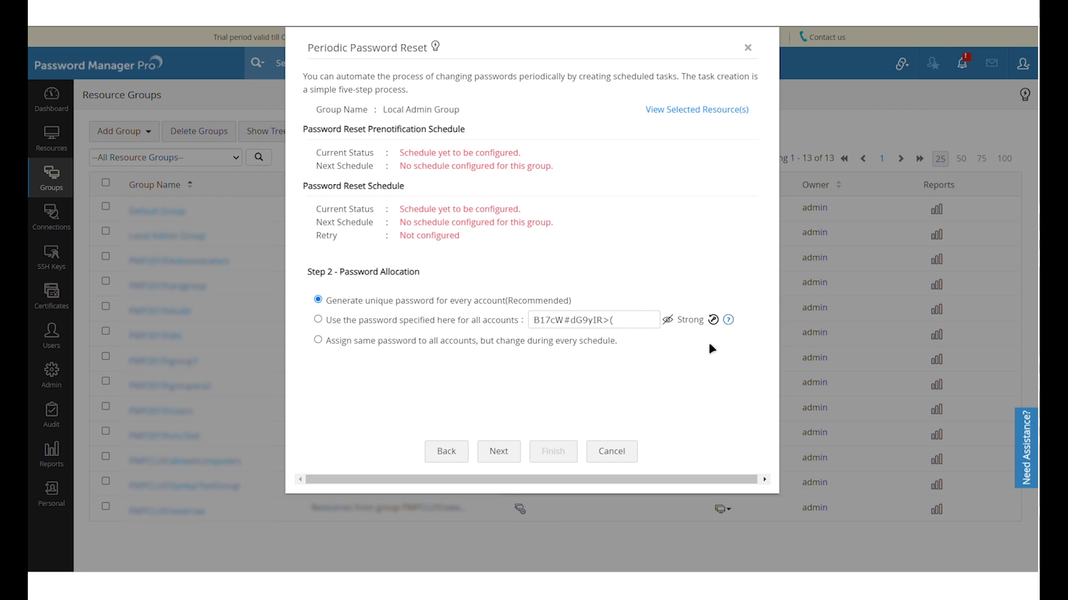
left_click(720, 320)
left_click(720, 321)
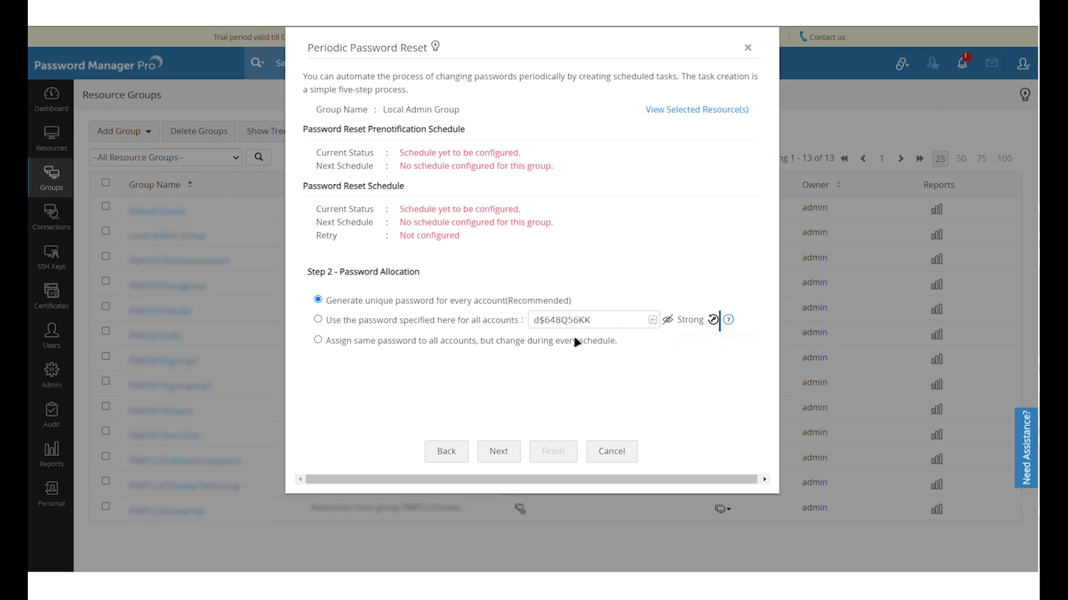
left_click(716, 321)
left_click(517, 460)
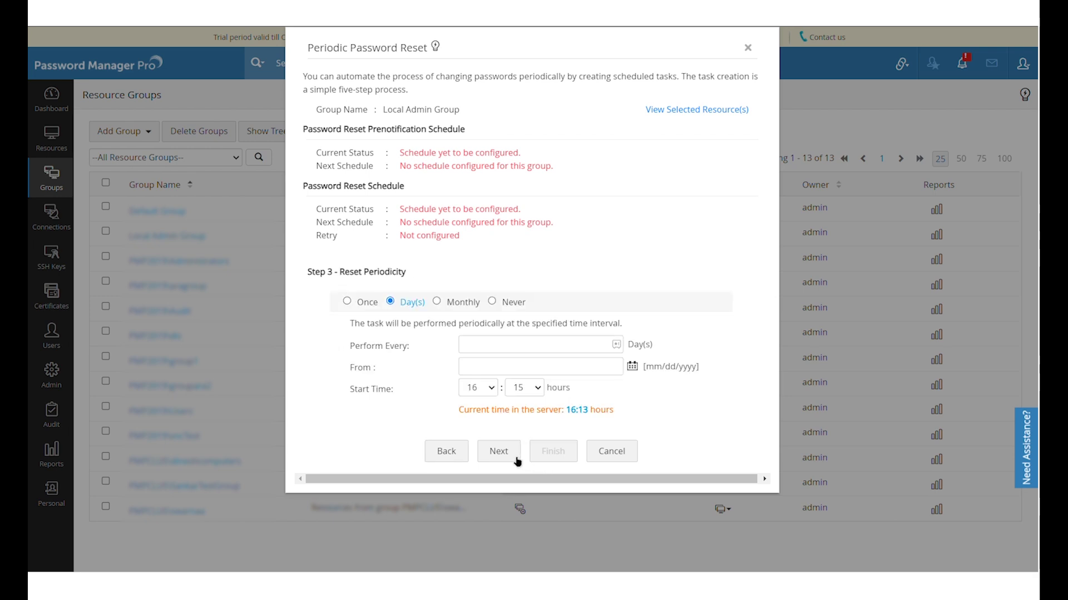
- Set the reset to run every 30 days starting 09/04/2024, and cancel the periodic password reset setup
left_click(505, 350)
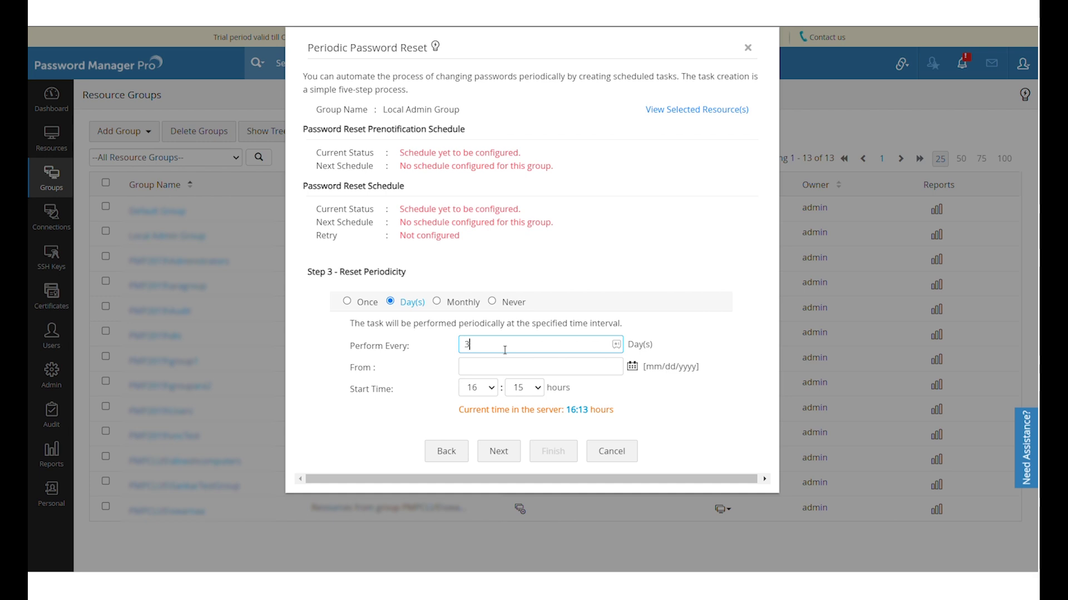
left_click(633, 368)
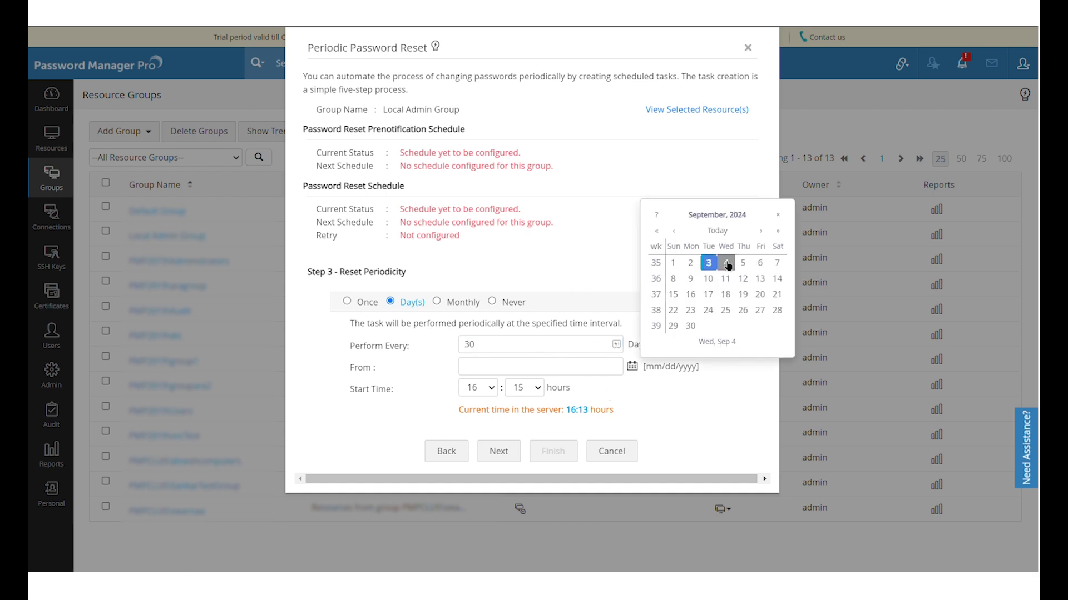
left_click(727, 264)
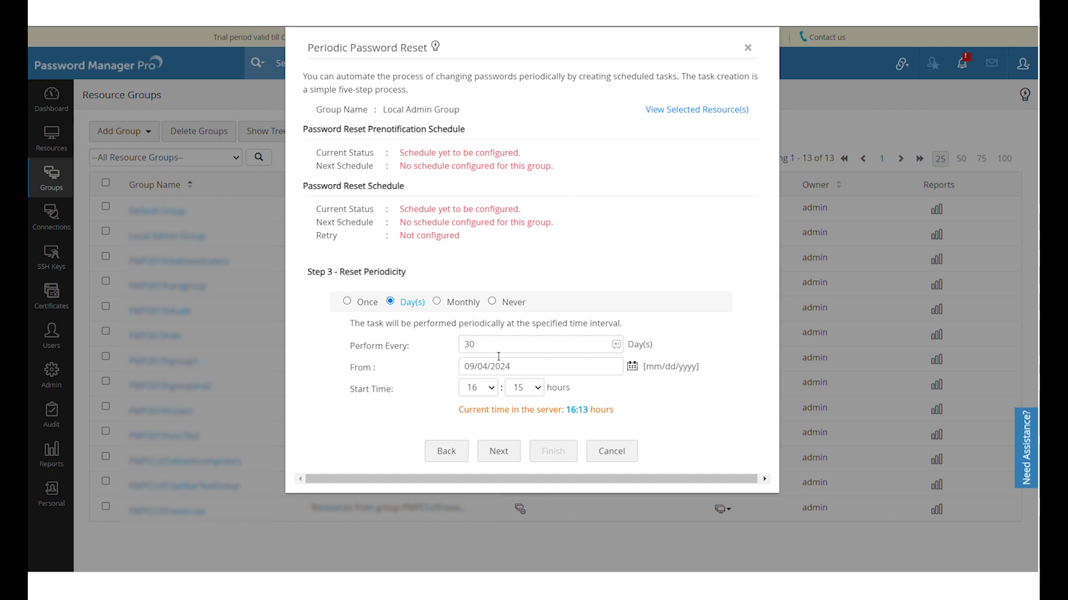
left_click(632, 454)
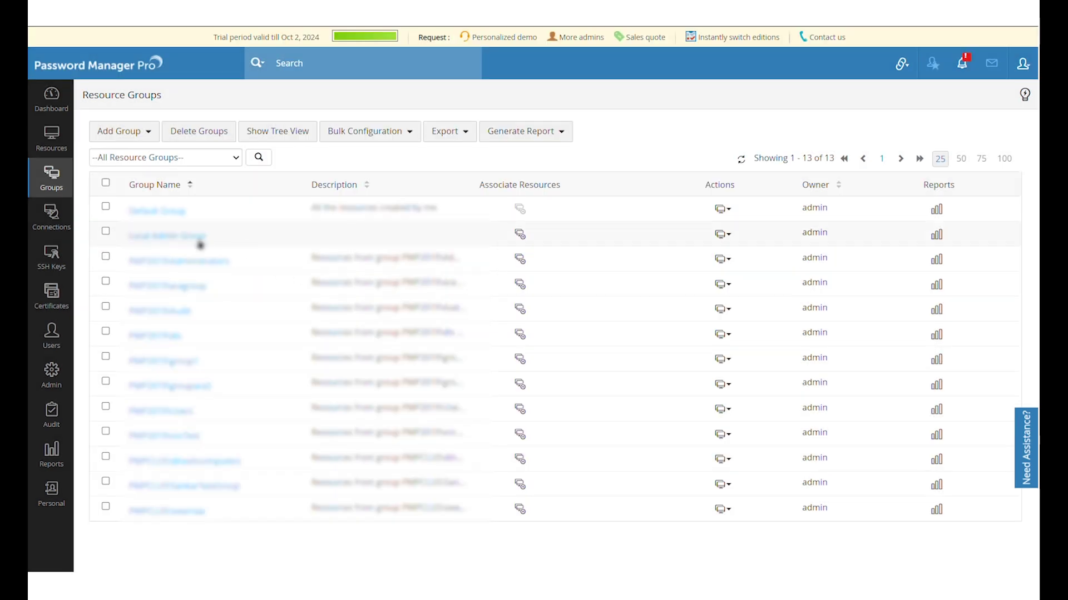
- Return to the resources list, open the manual Add Resource form, view the resource types and close the form
left_click(68, 153)
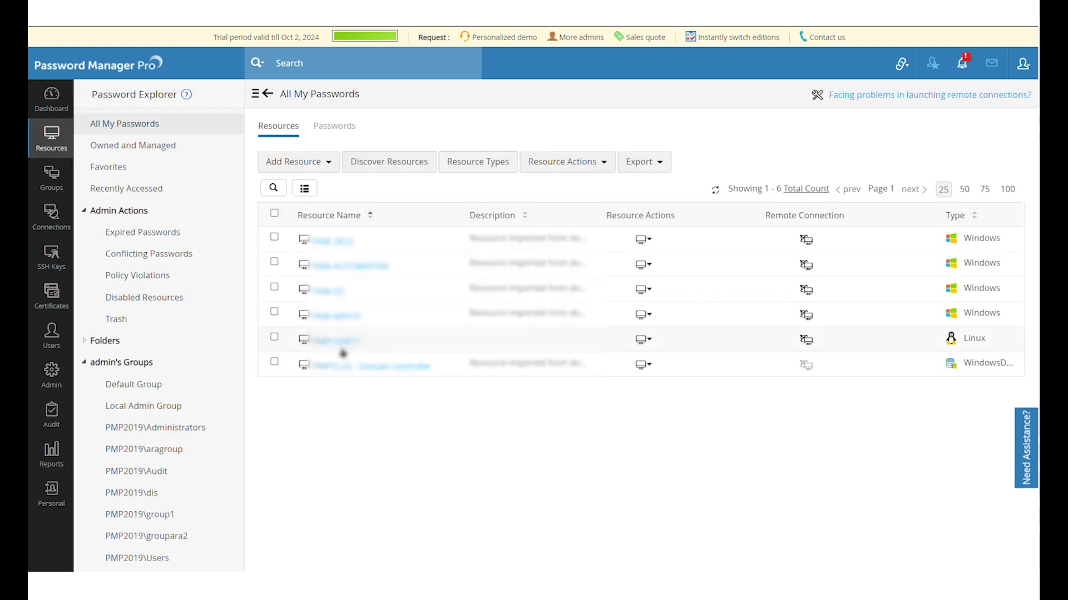
left_click(337, 174)
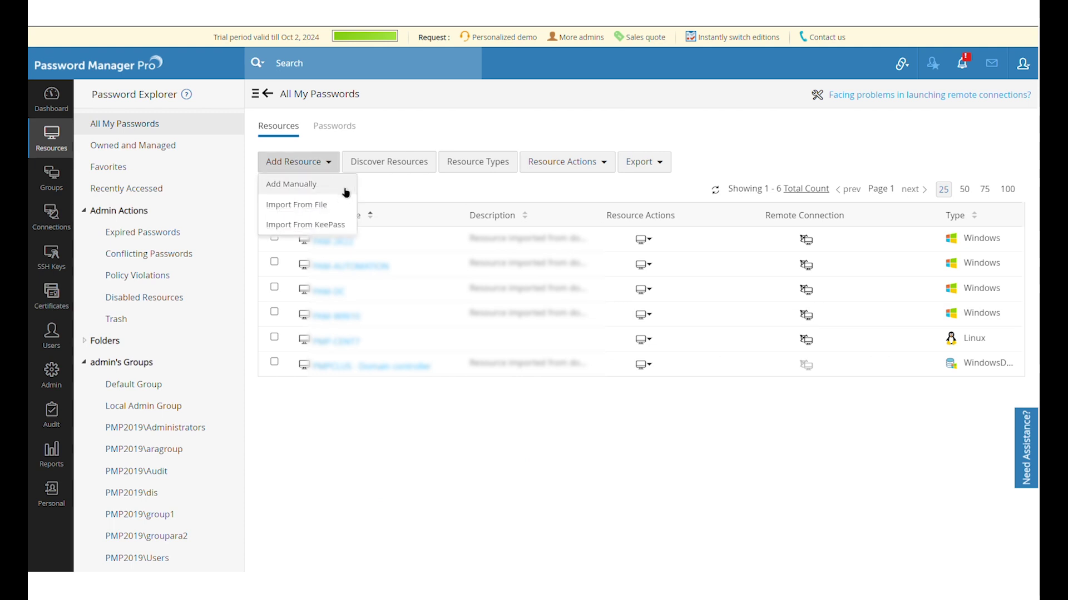
left_click(341, 189)
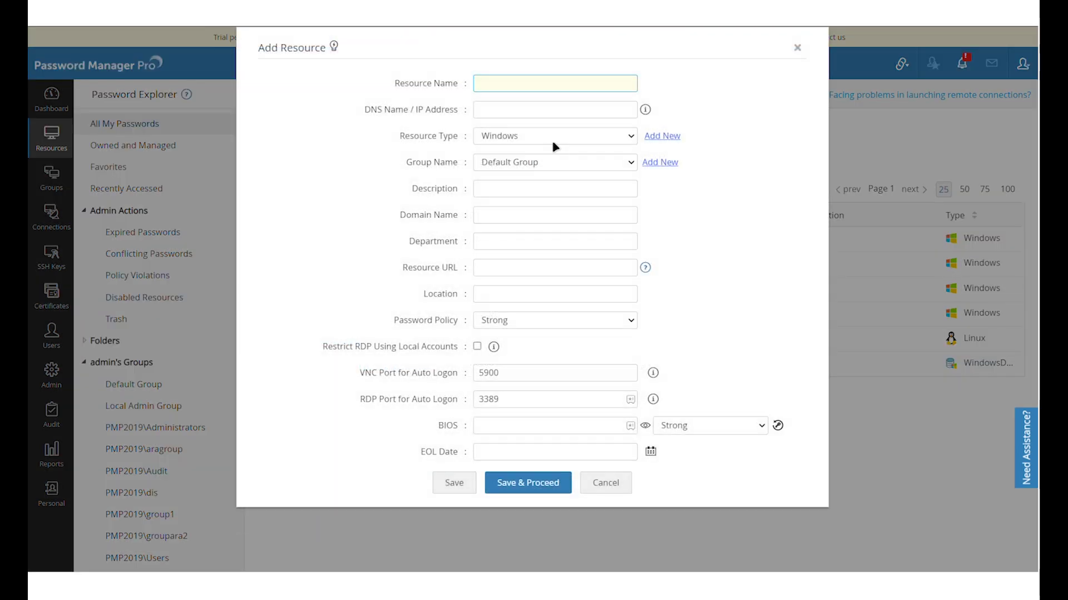
left_click(554, 143)
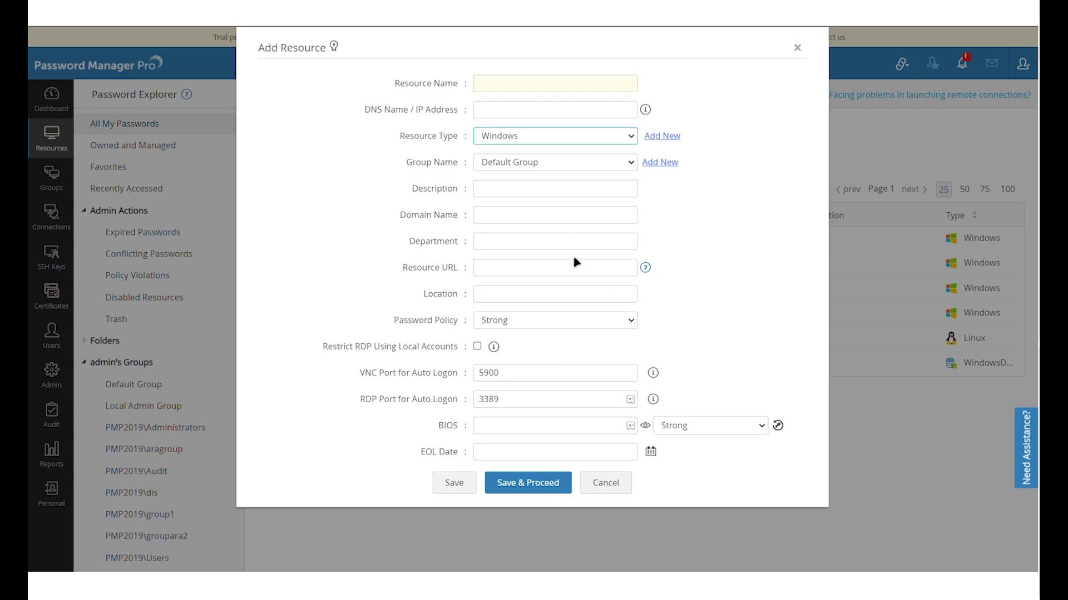
left_click(781, 151)
left_click(800, 51)
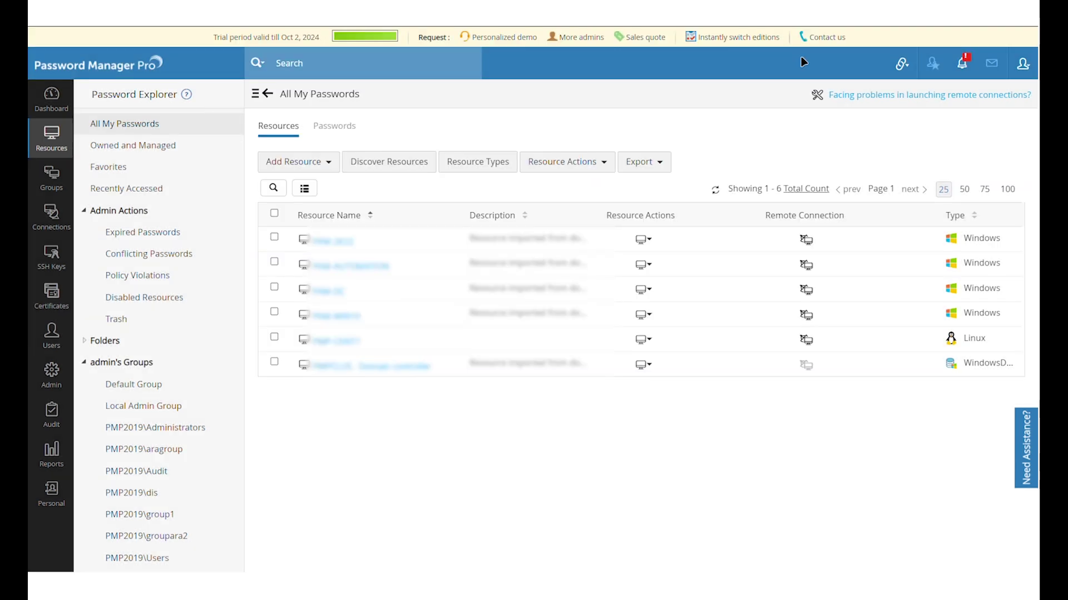
- Select all resources in the list and open their Remote Password Reset configuration
left_click(275, 213)
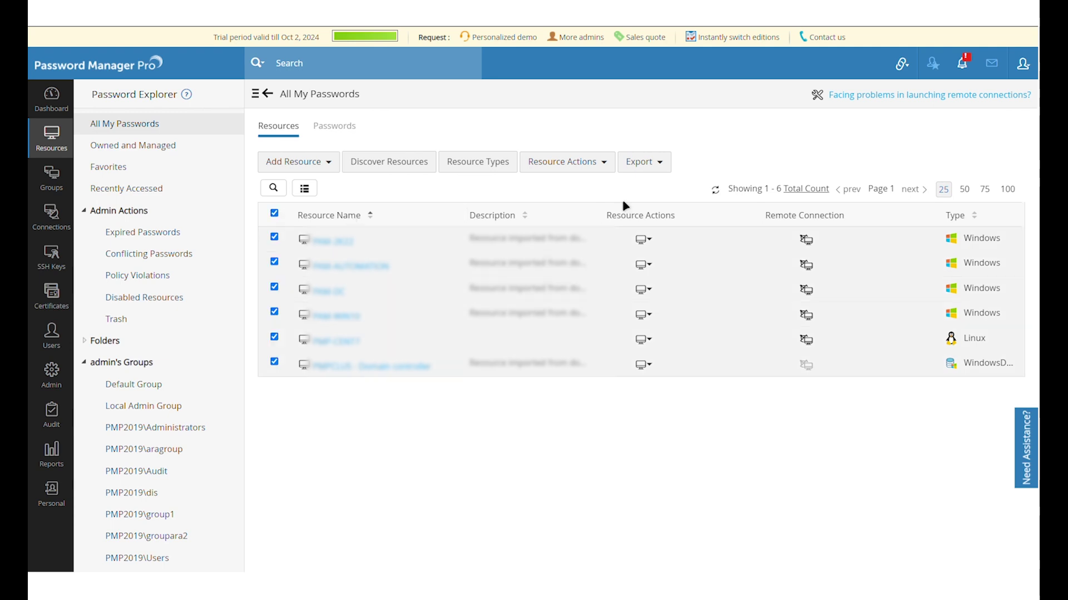
left_click(594, 163)
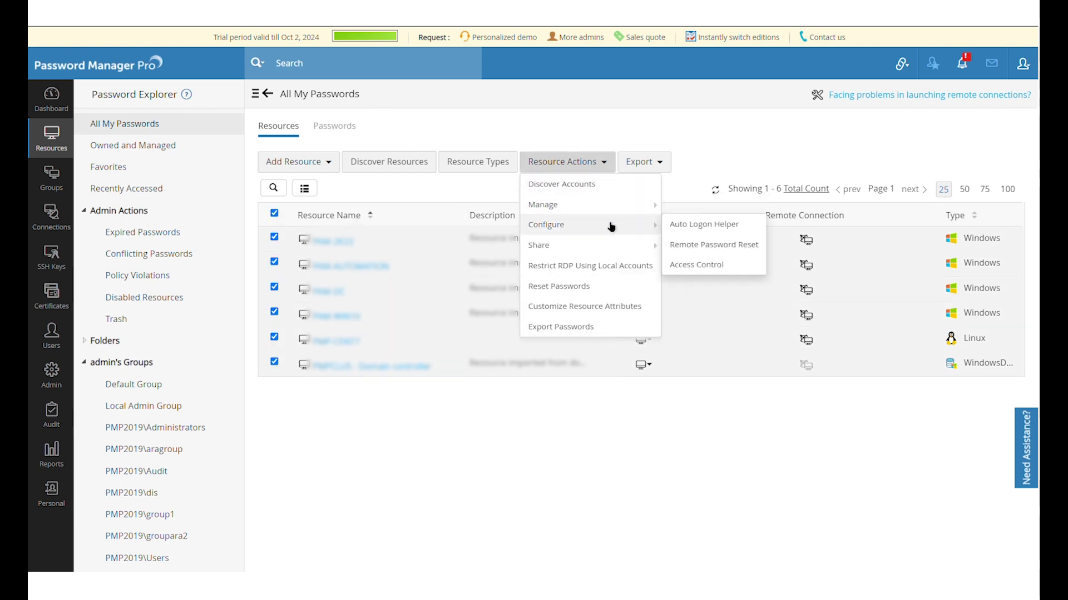
mouse_move(636, 230)
left_click(719, 247)
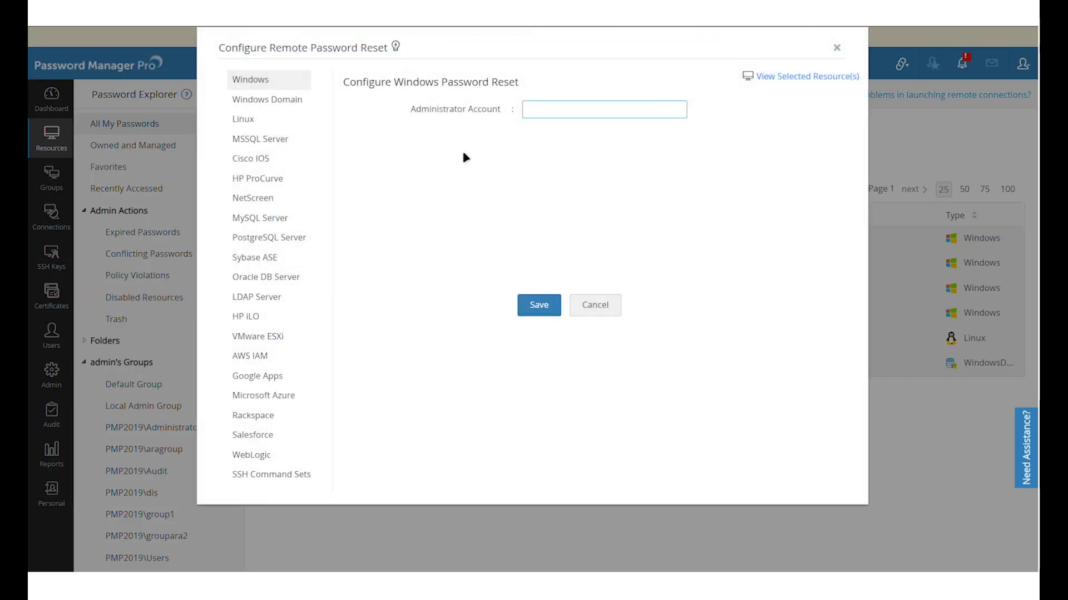
- In the Linux password reset configuration, enter guest as the remote login account and root as the root account
left_click(250, 130)
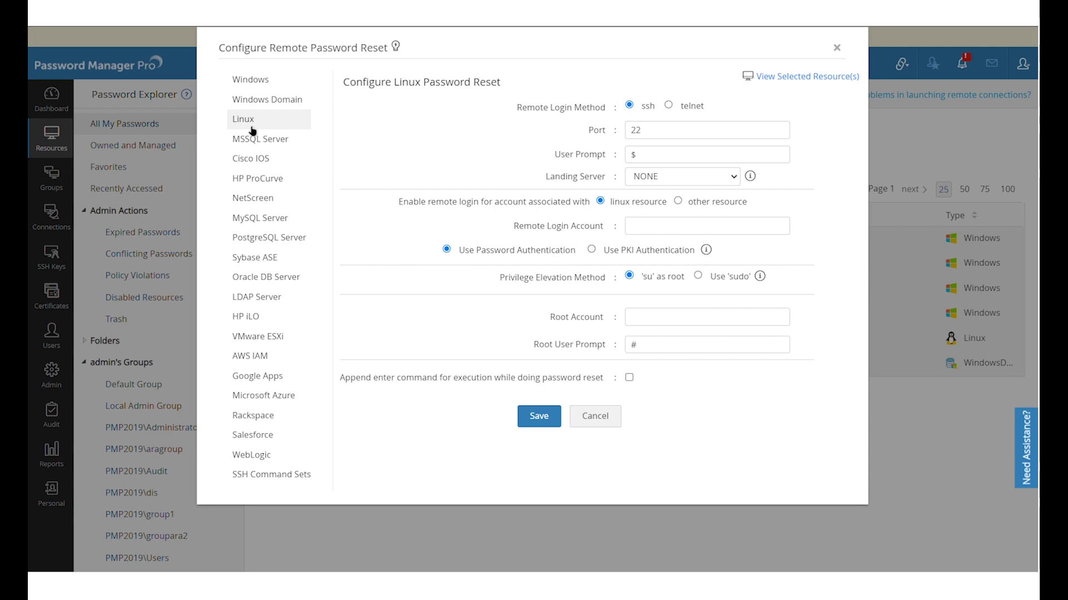
left_click(661, 236)
type("guest")
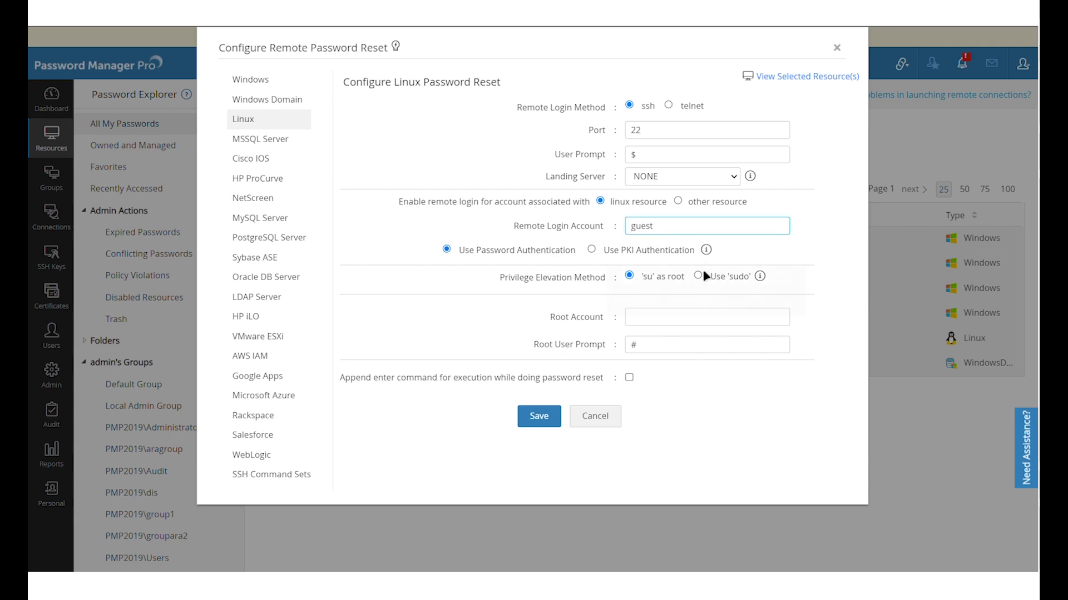
left_click(685, 323)
type("root")
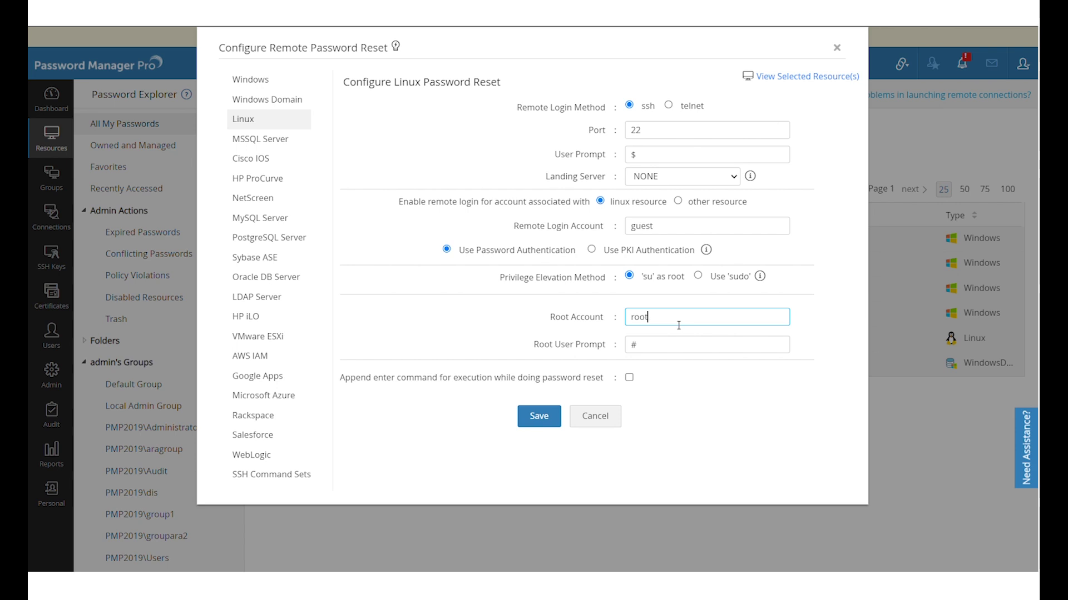
- For MSSQL Server password reset, choose the MSSQL administrator account sa and set the port to 14332, then cancel the configuration
left_click(274, 146)
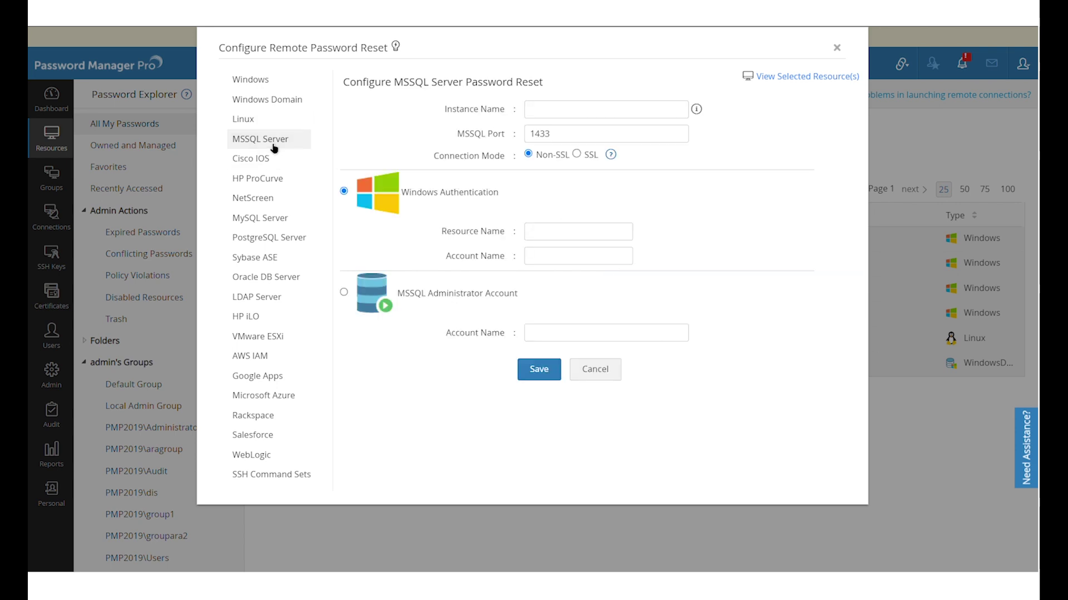
left_click(440, 303)
left_click(548, 338)
type("sa")
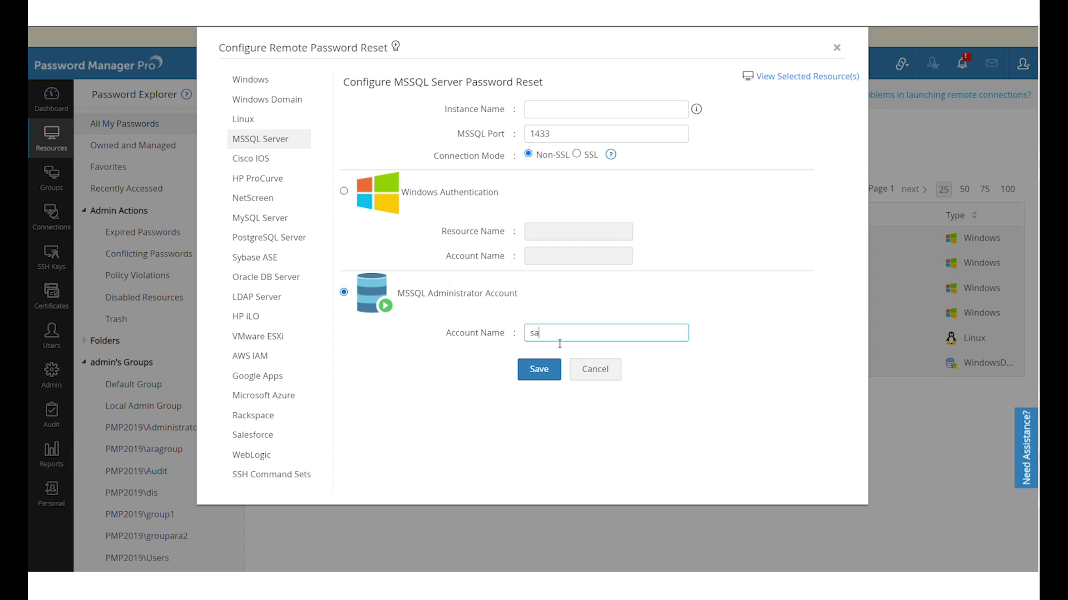
double_click(581, 142)
left_click(580, 147)
type("2")
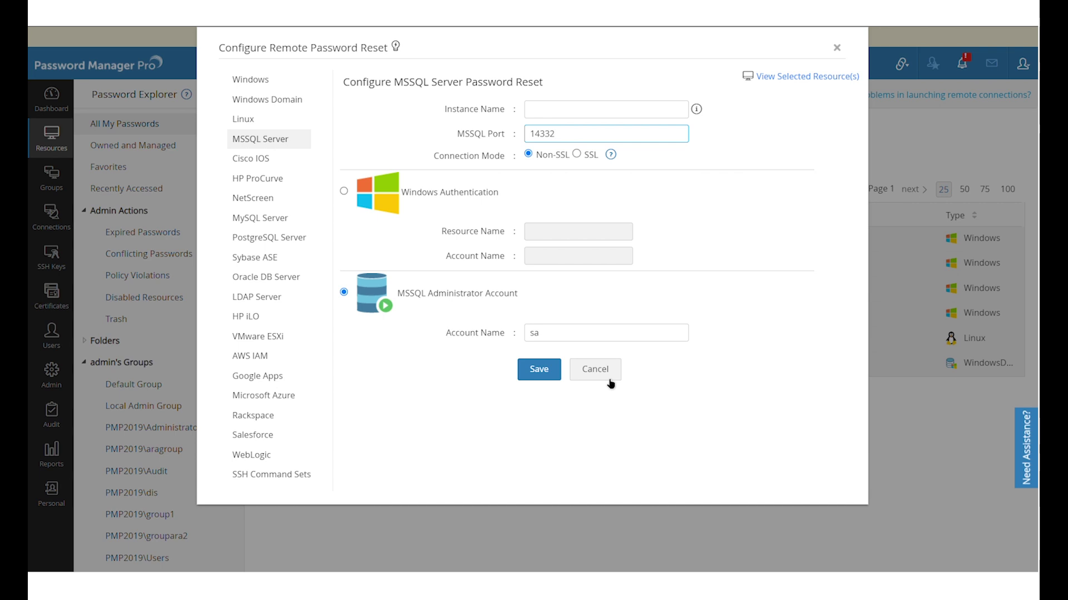
double_click(567, 342)
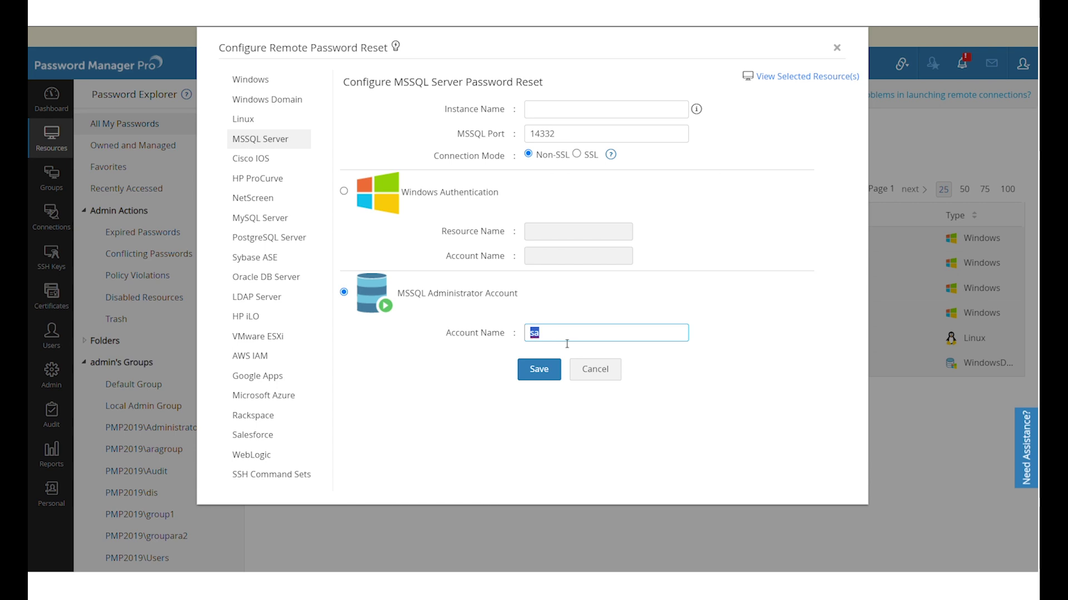
left_click(596, 378)
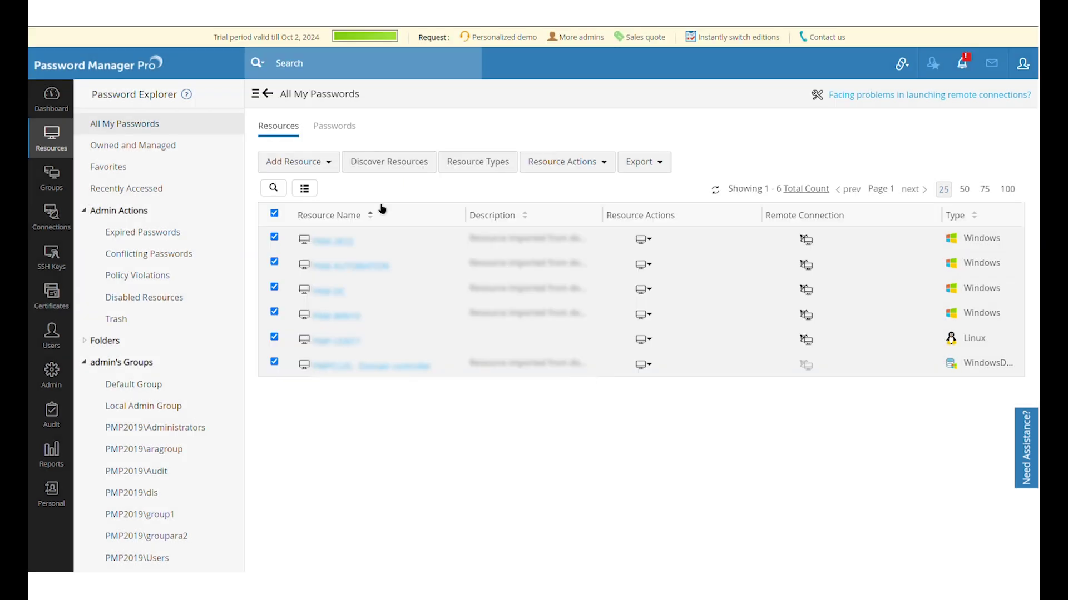
- Clear the resource selection, open resource discovery and view the Linux and Network Devices discovery settings
left_click(274, 214)
left_click(404, 169)
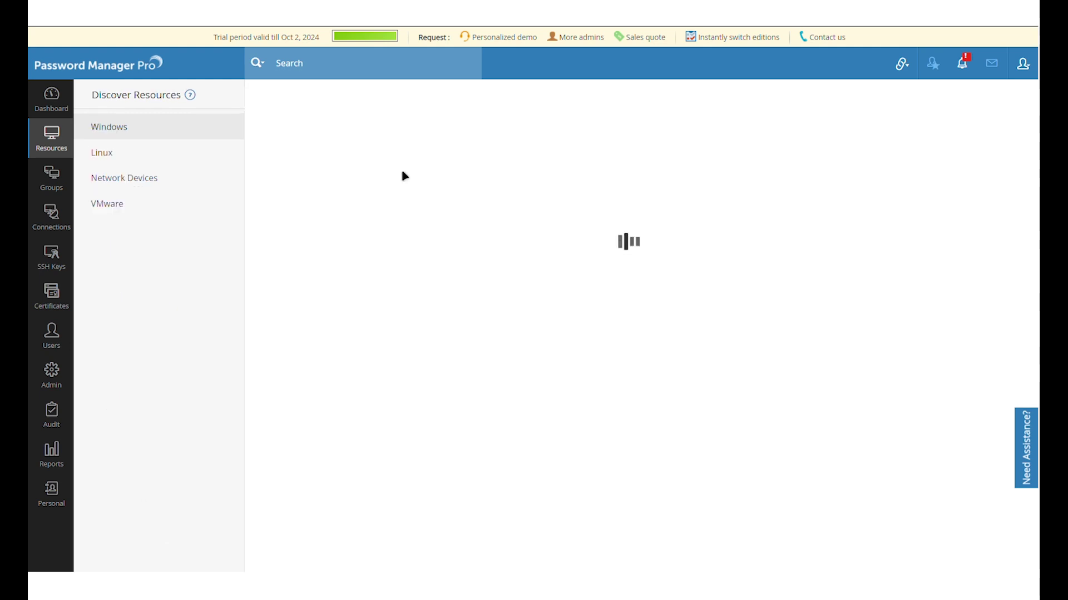
left_click(132, 165)
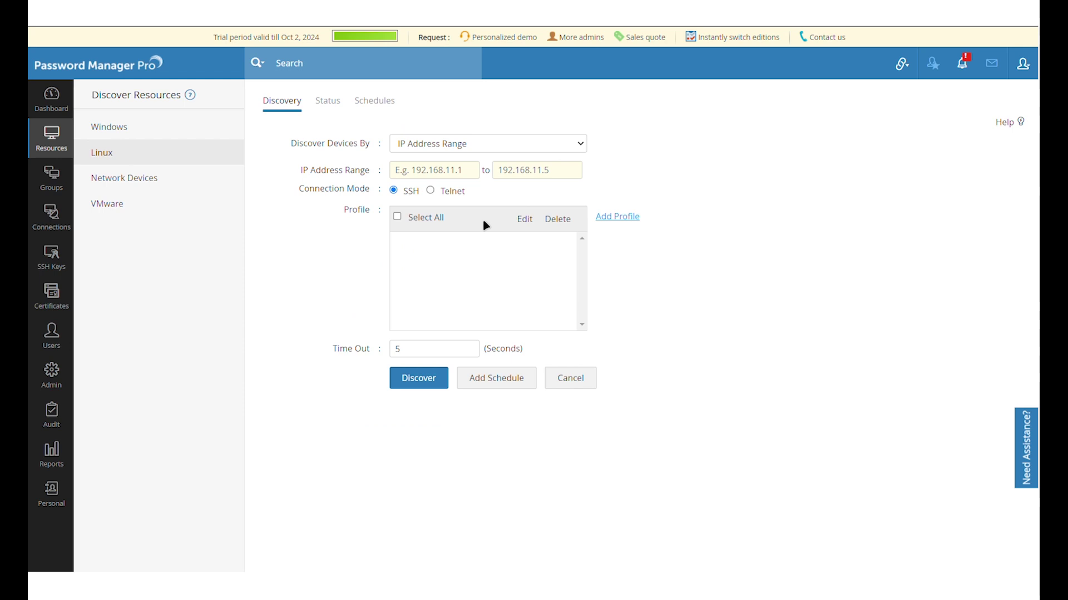
left_click(142, 189)
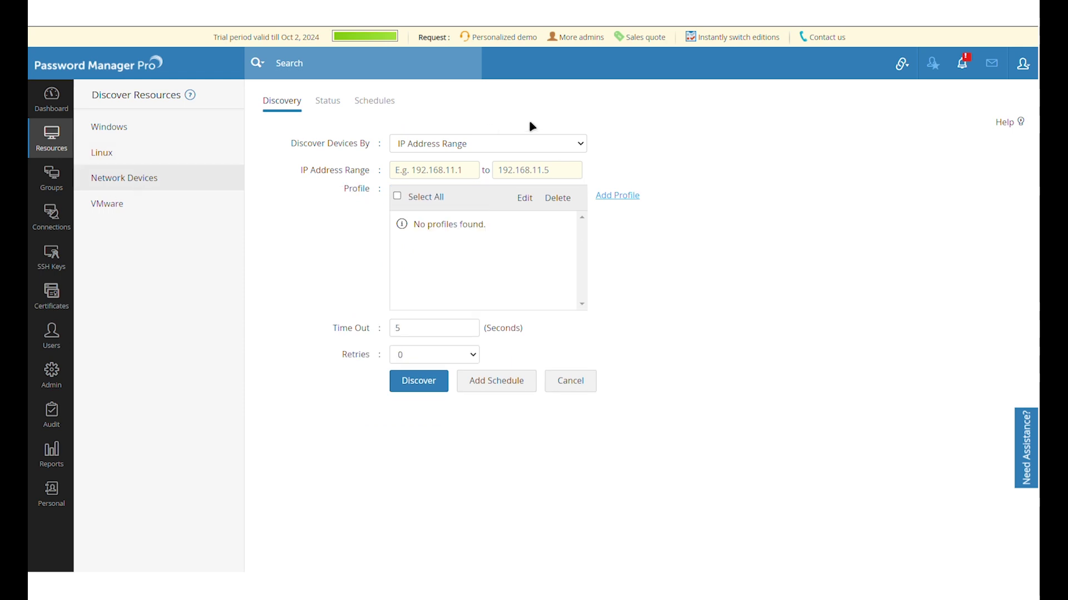
- Open a new network device discovery profile, switch it to Version V3 to view its fields, and cancel it
left_click(616, 199)
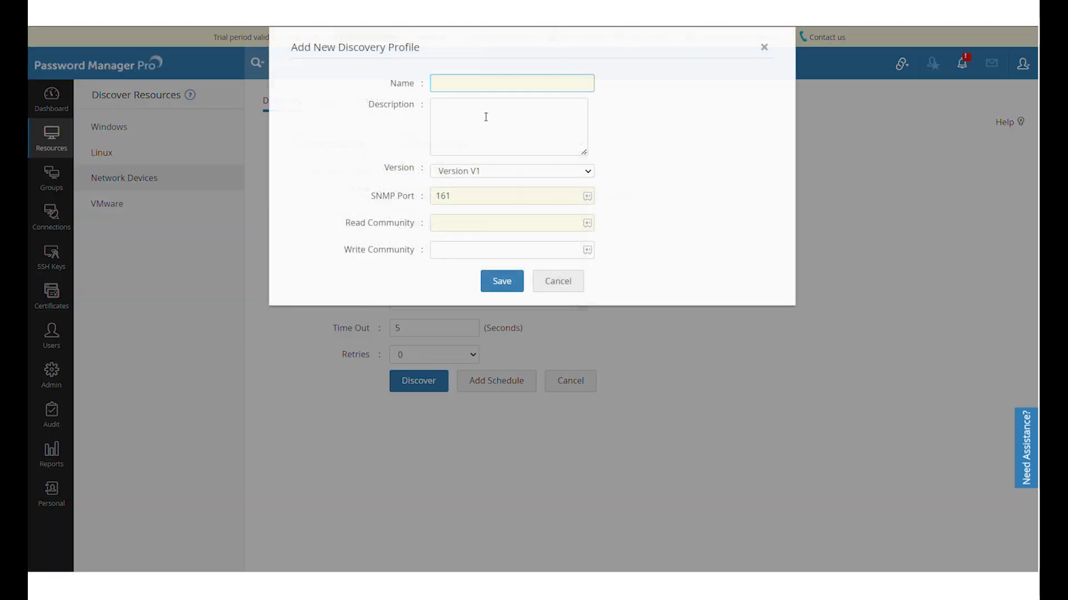
left_click(544, 178)
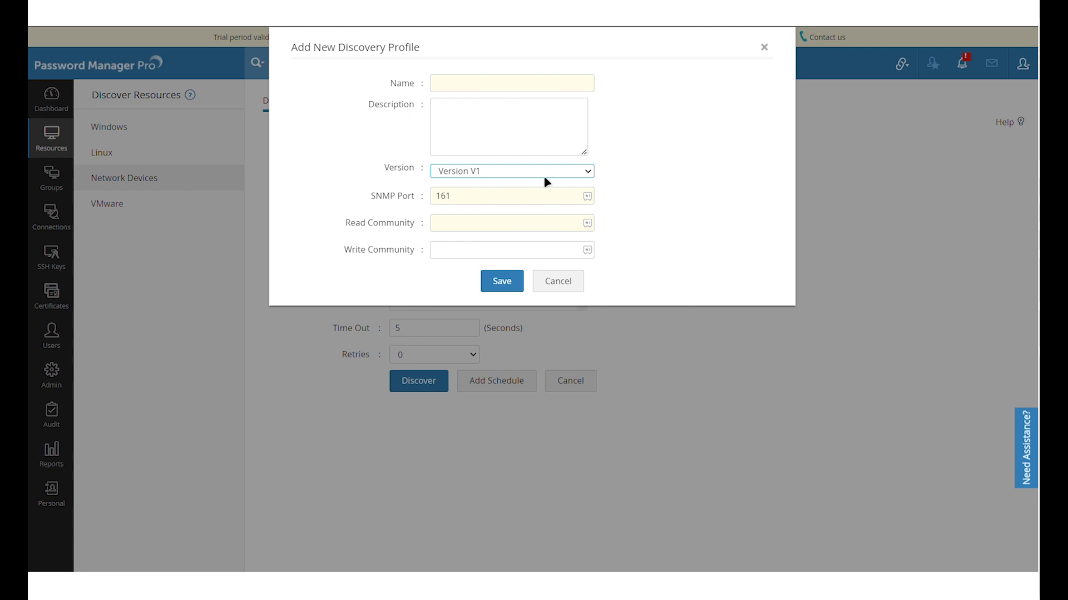
left_click(529, 222)
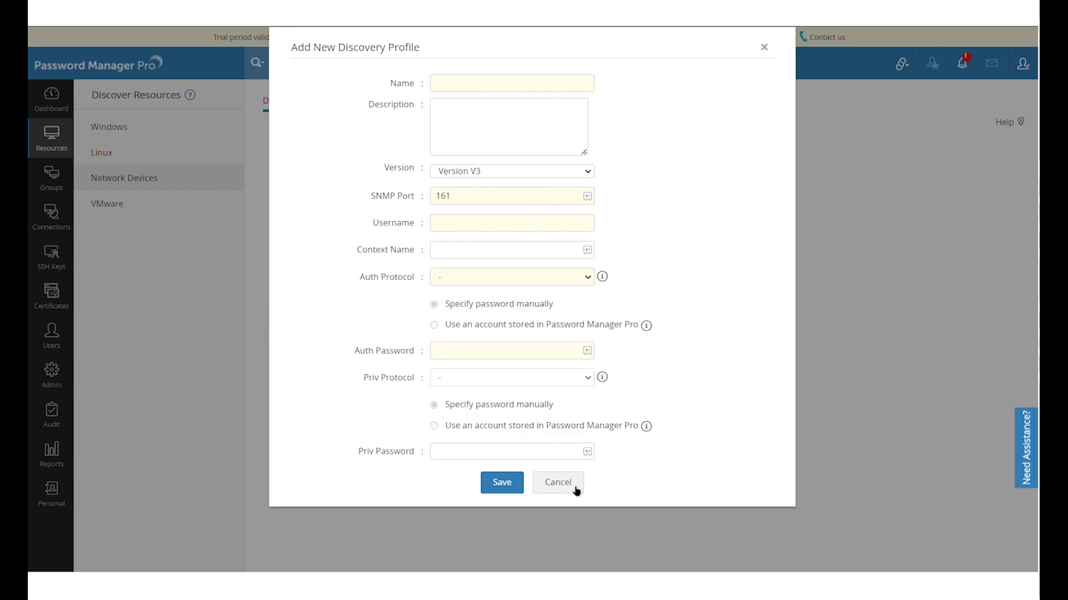
left_click(575, 488)
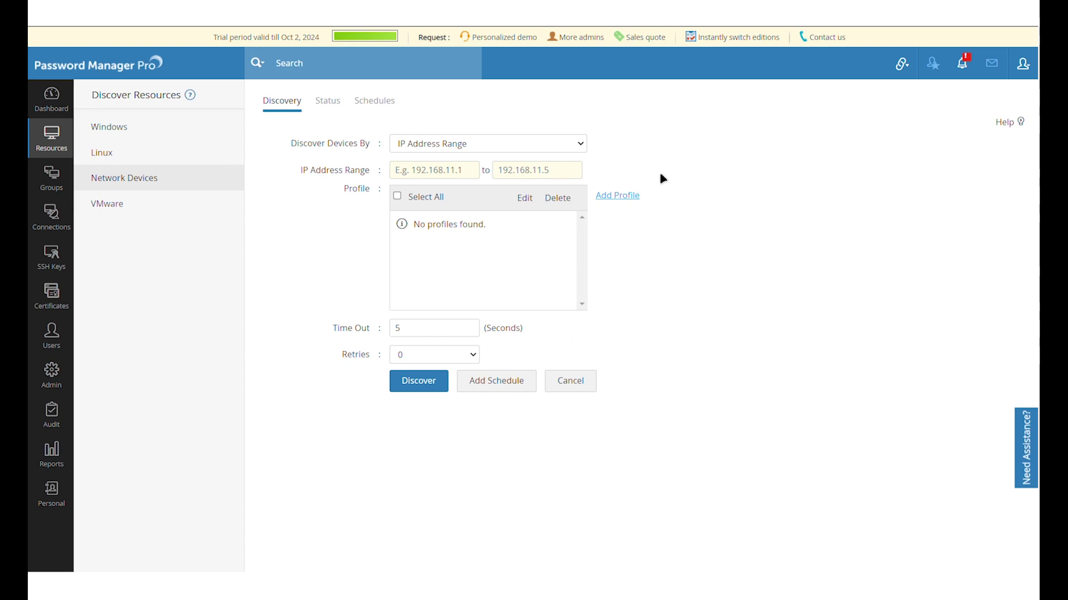
- Look over the resources list and the resource groups list, and return to the resources
left_click(56, 144)
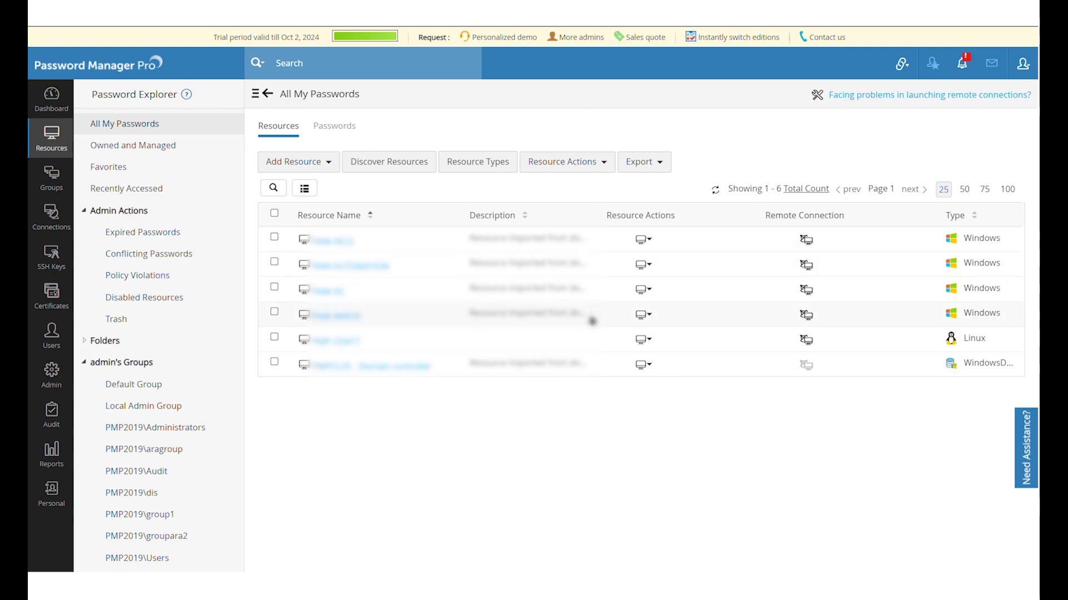
left_click(51, 177)
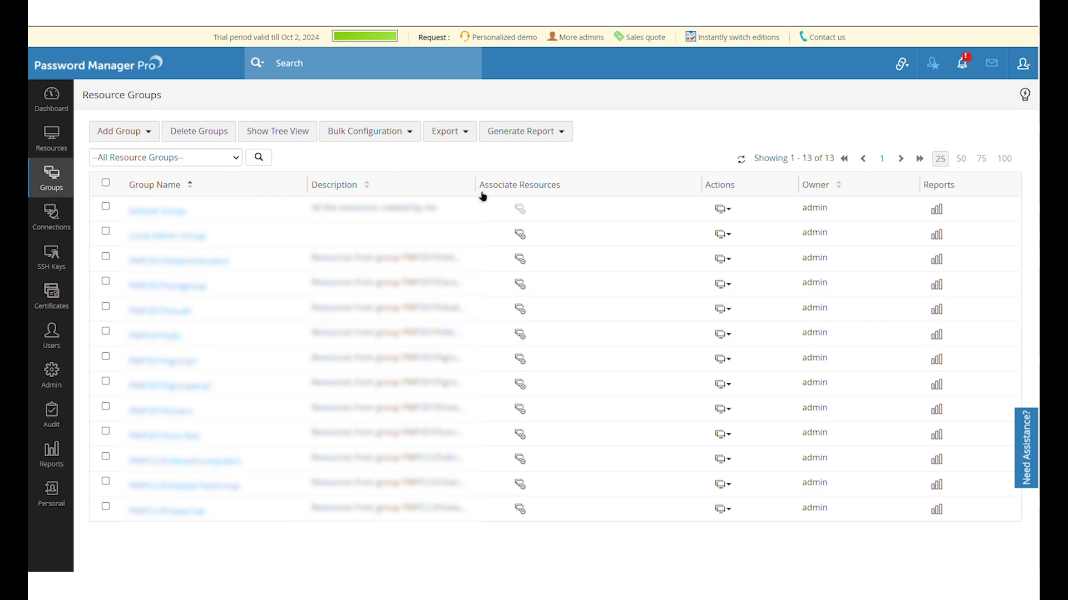
left_click(65, 150)
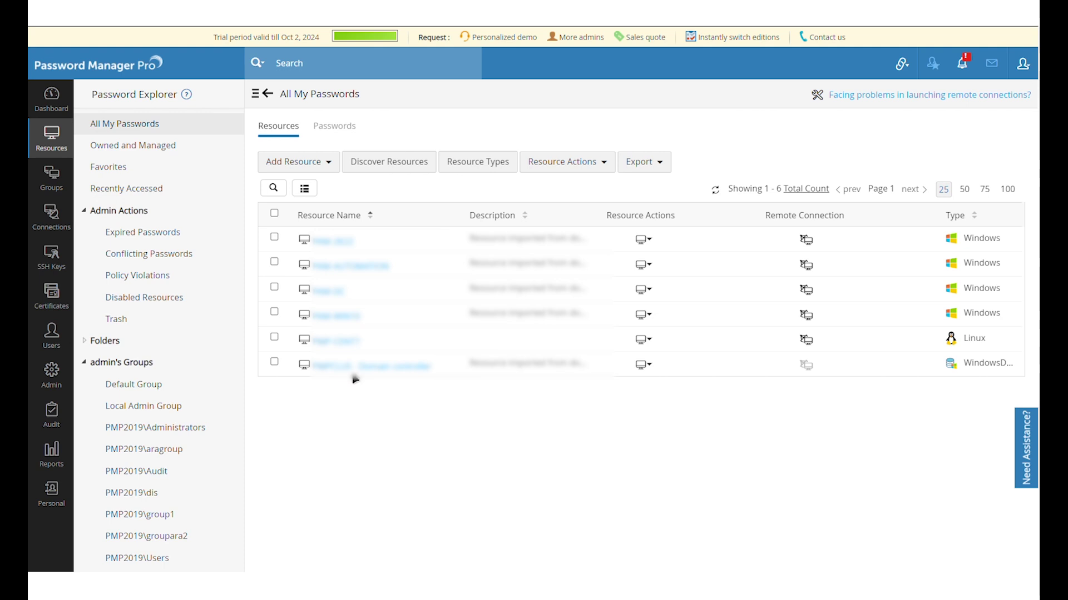
- For the PMPCLUS domain controller's account, view the privileges that can be granted to user groups, then close the sharing and account windows
left_click(371, 368)
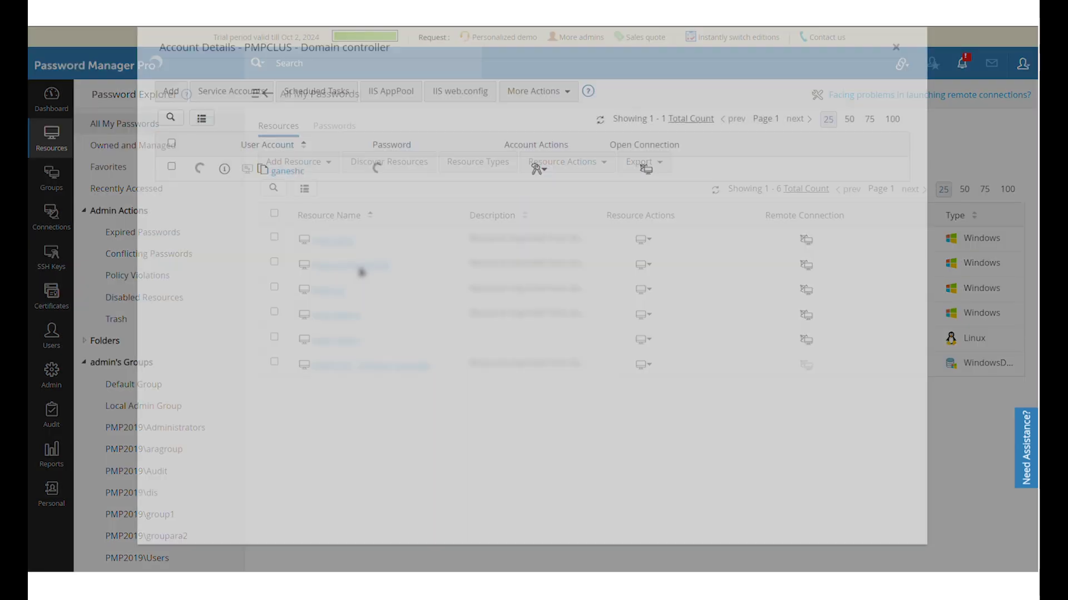
left_click(538, 169)
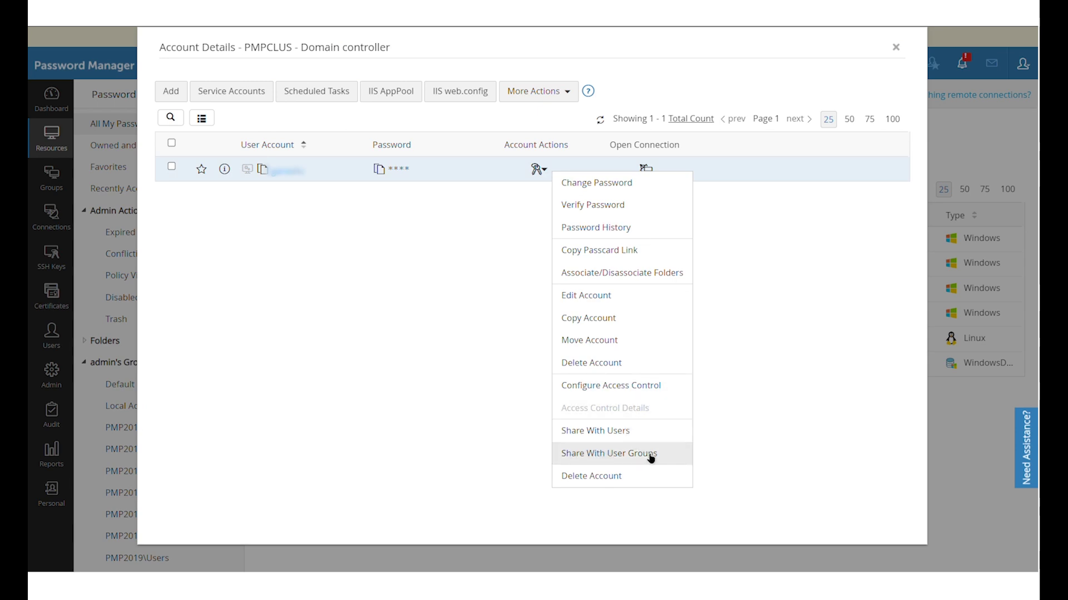
left_click(609, 454)
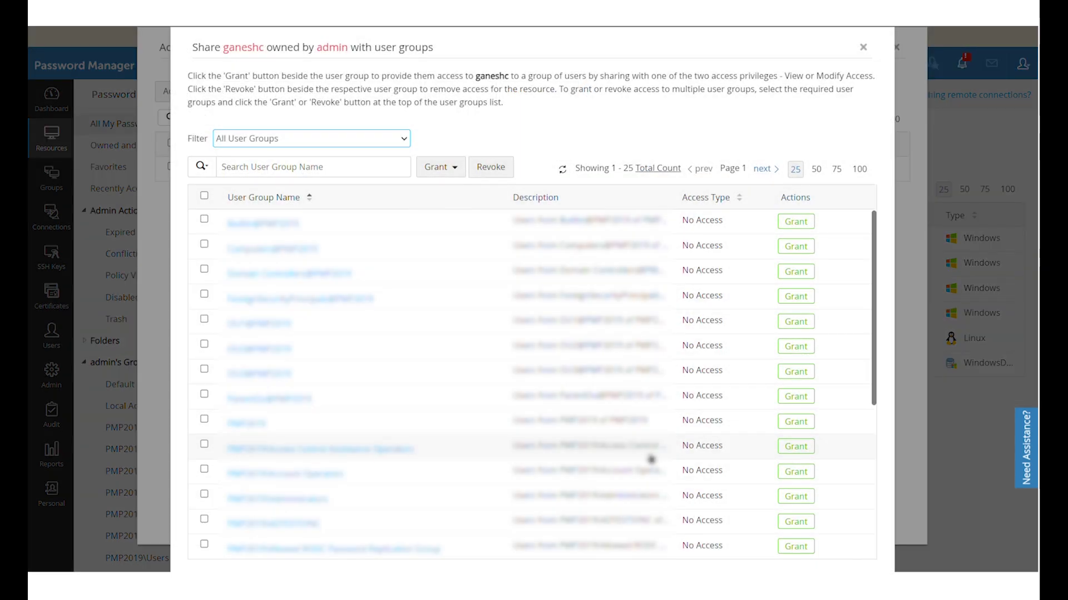
scroll(505, 367, "down", 3)
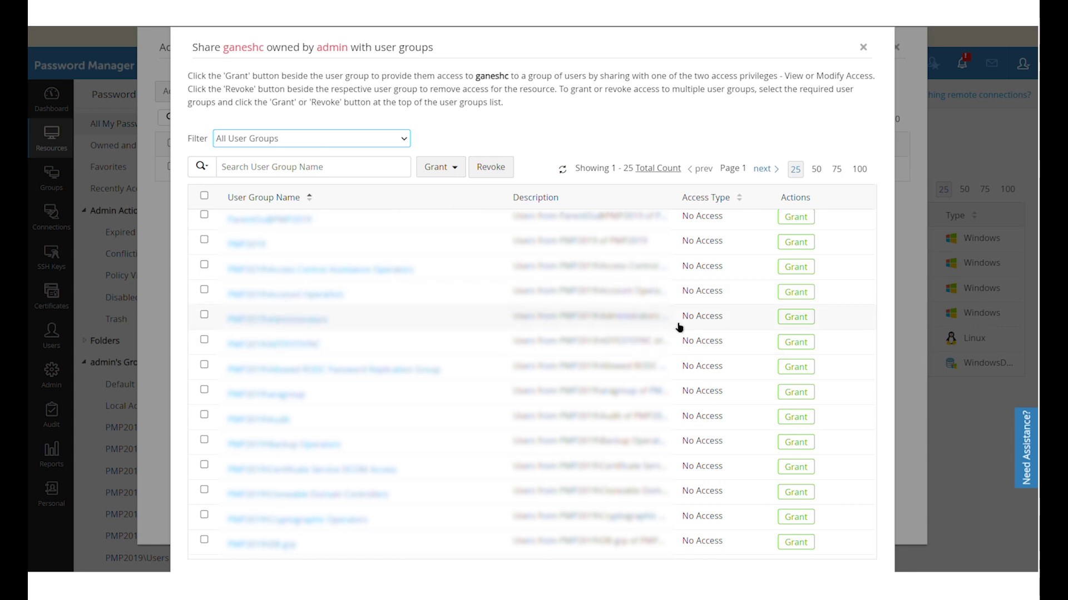
left_click(809, 294)
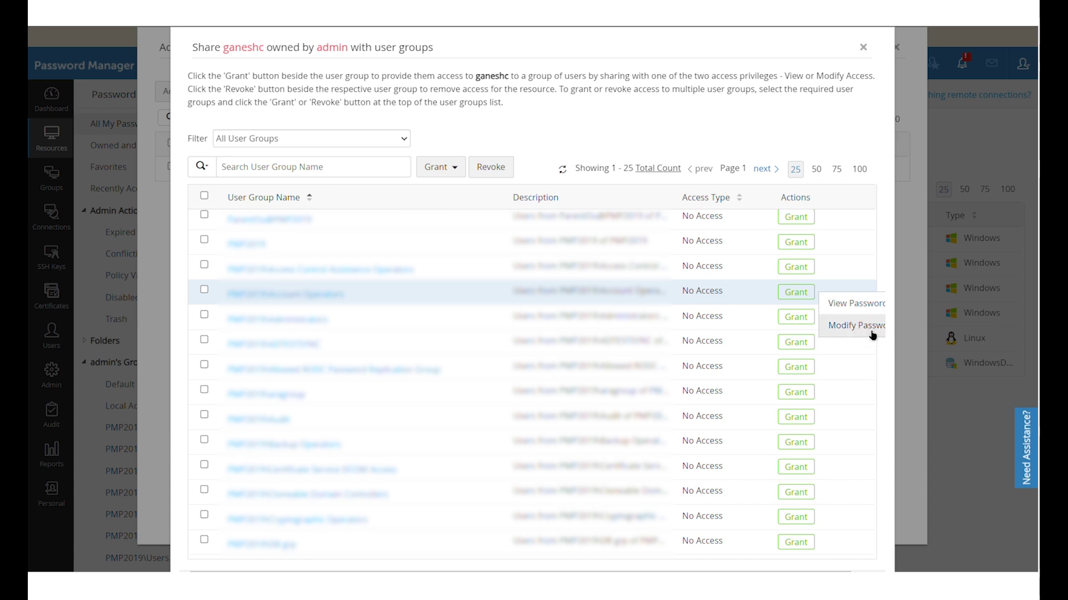
left_click(869, 52)
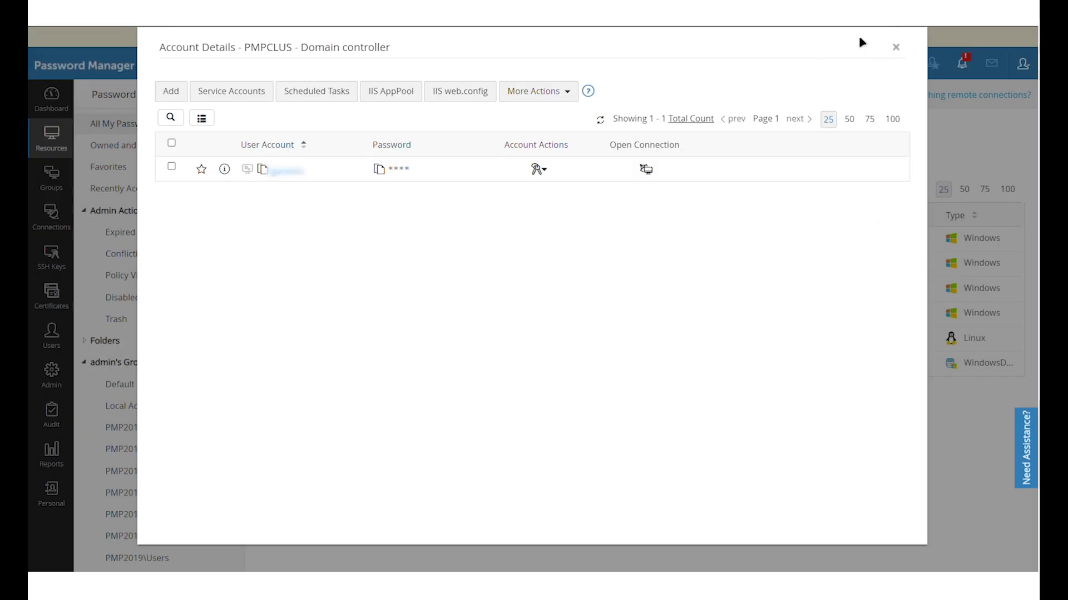
left_click(896, 48)
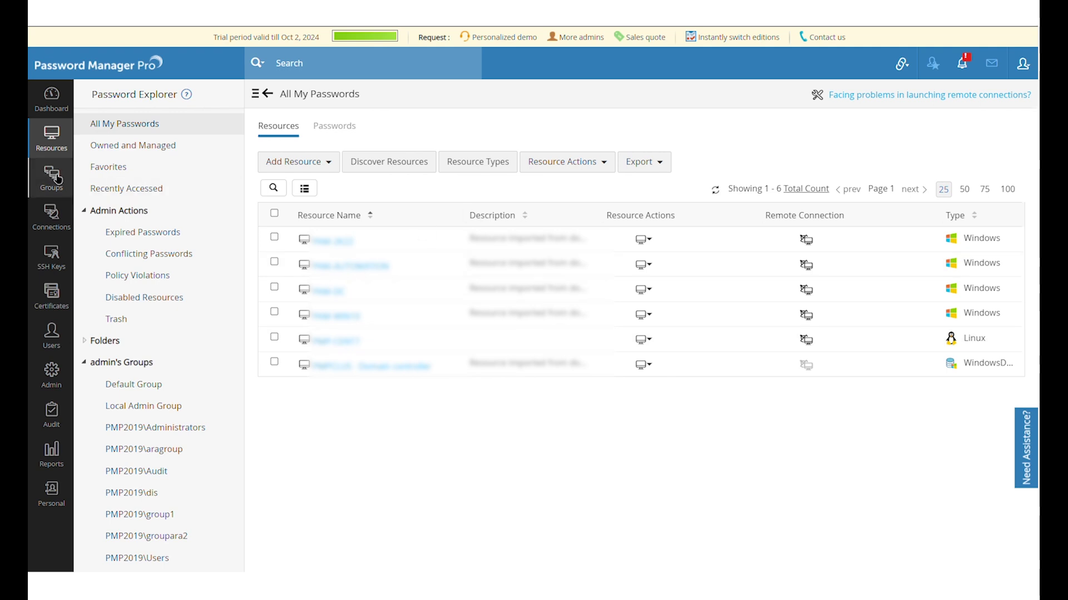
- Open user group sharing for Local Admin Group in the resource groups, look through the user groups and close it
left_click(45, 191)
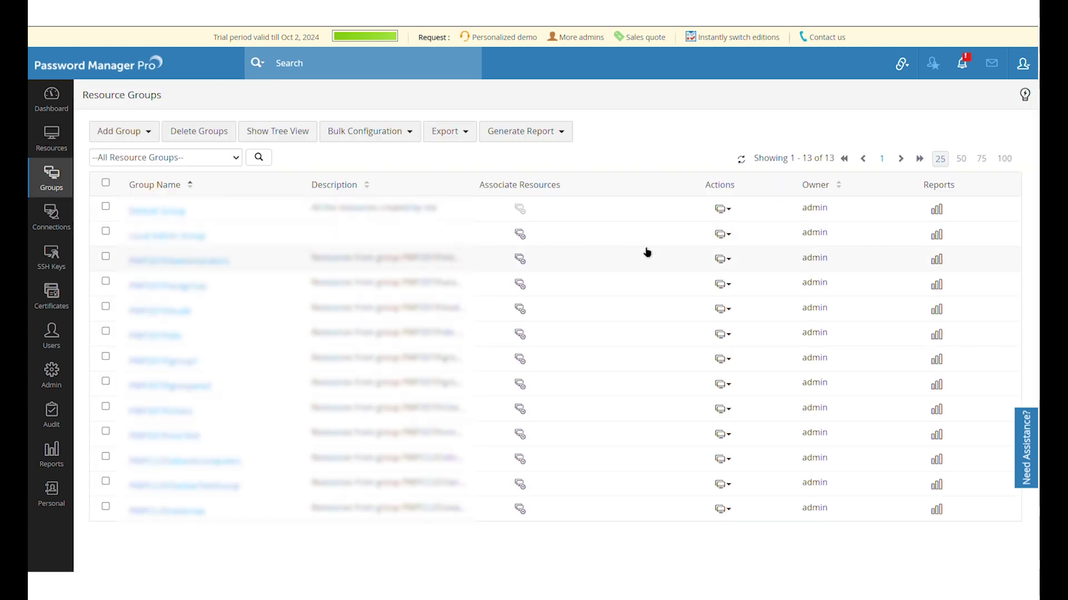
left_click(727, 236)
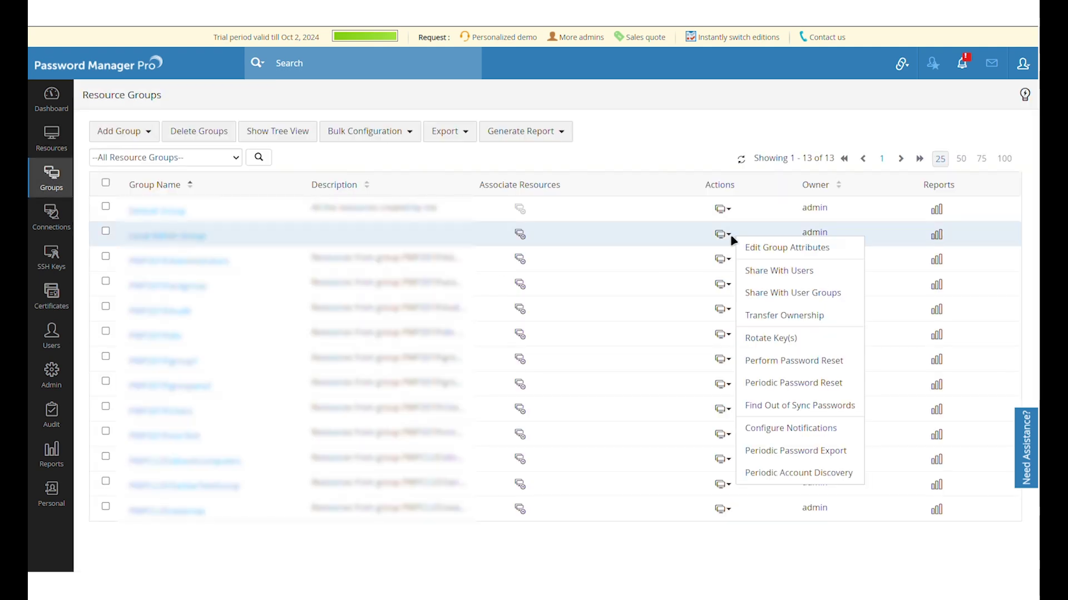
left_click(839, 295)
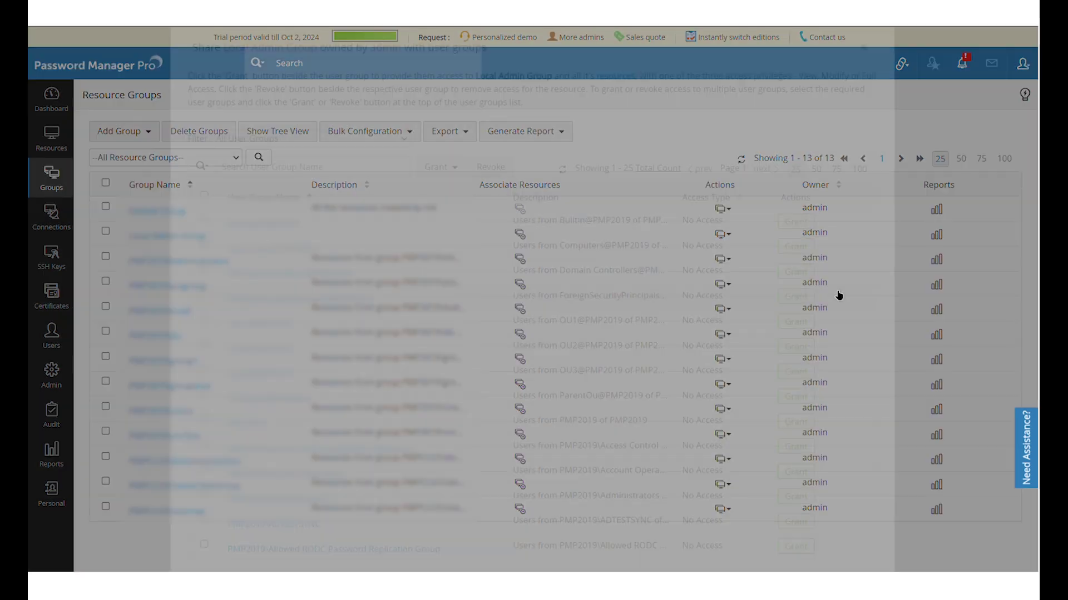
scroll(668, 338, "up", 1)
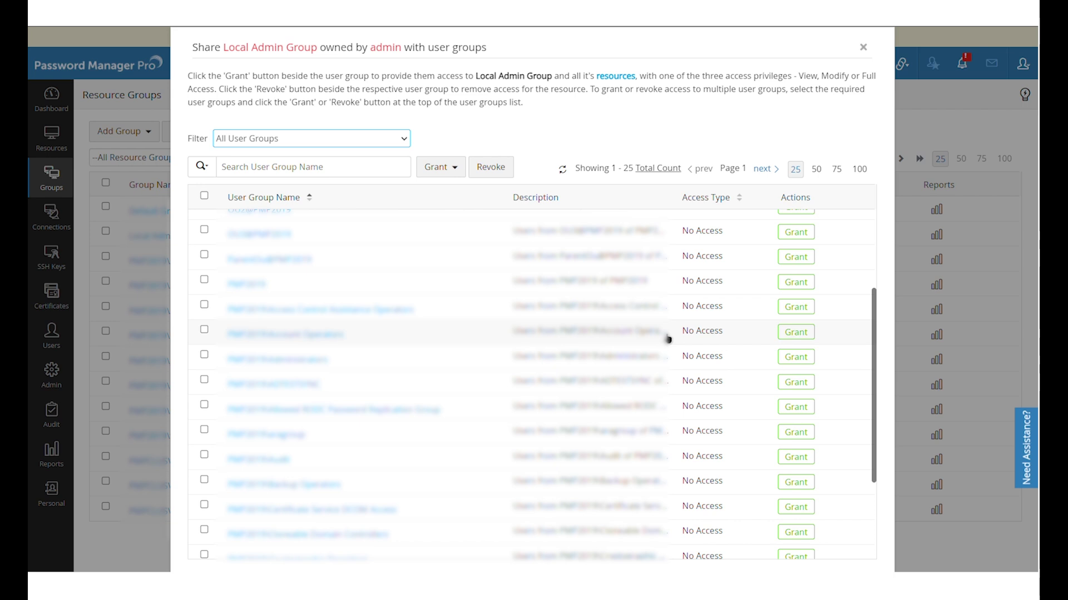
left_click(863, 49)
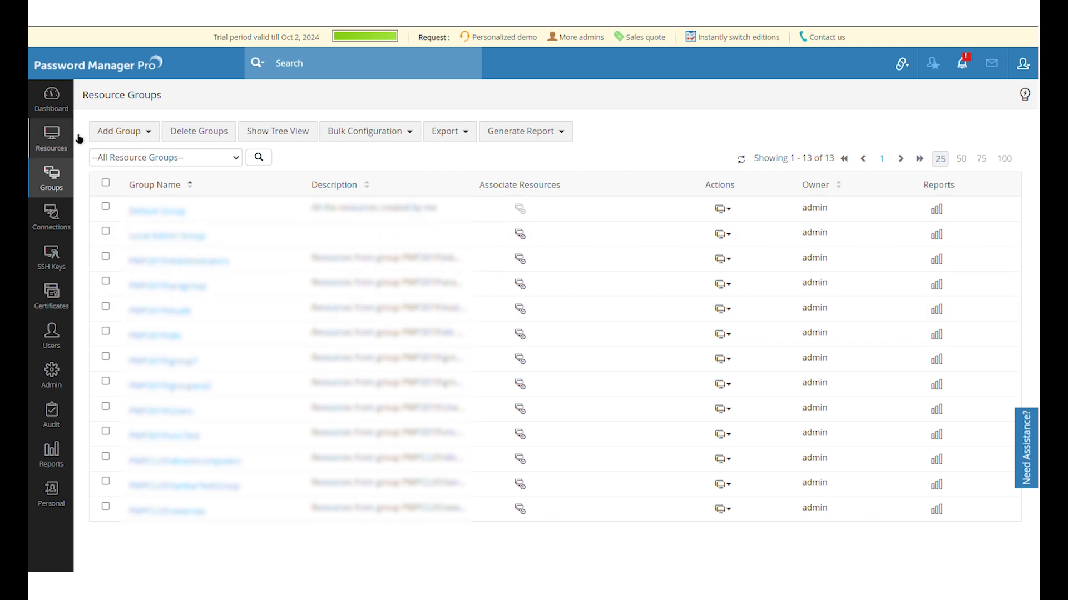
- Reopen user group sharing for Local Admin Group, view the access levels grantable to the second listed user group, and close it
left_click(62, 156)
left_click(56, 178)
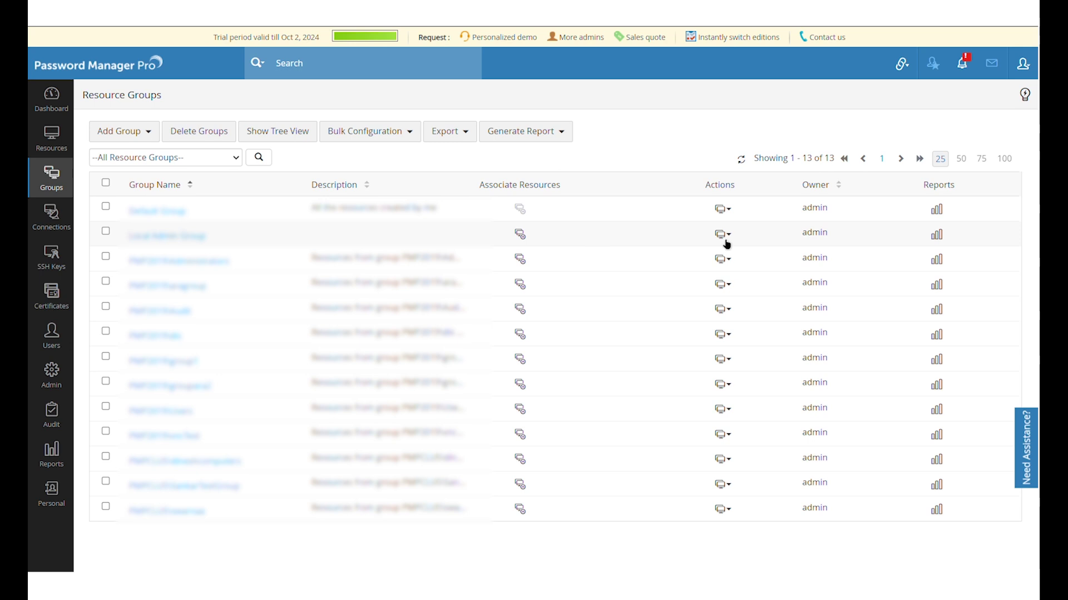
left_click(731, 239)
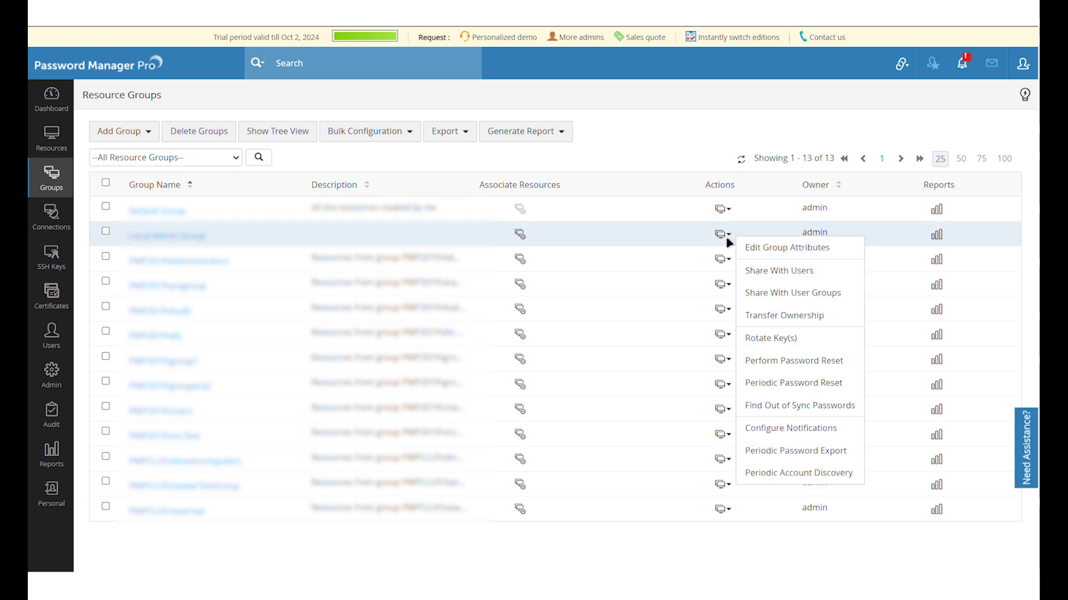
left_click(818, 293)
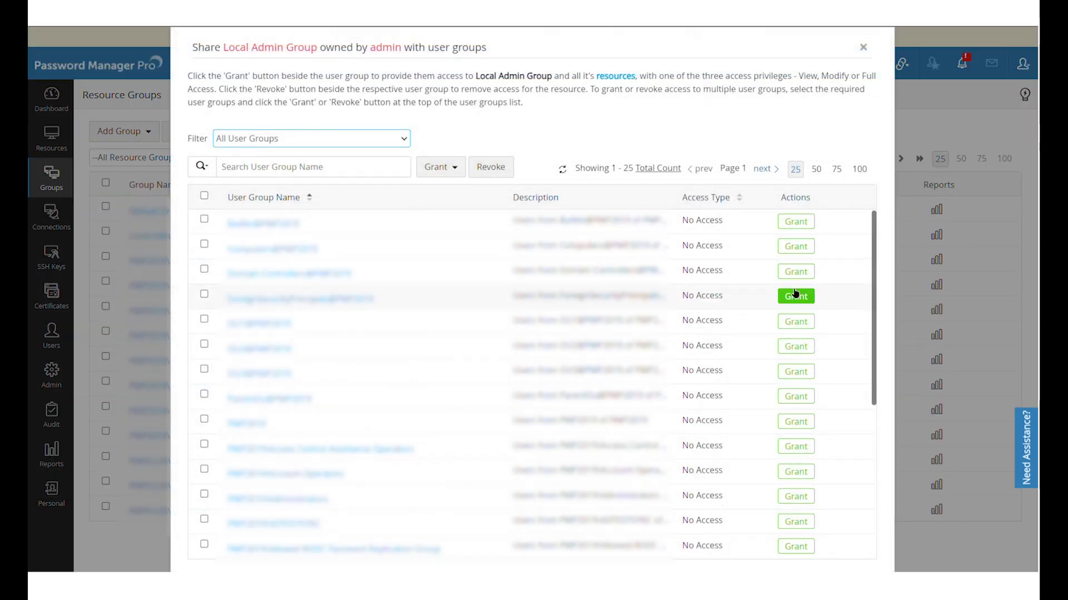
left_click(807, 248)
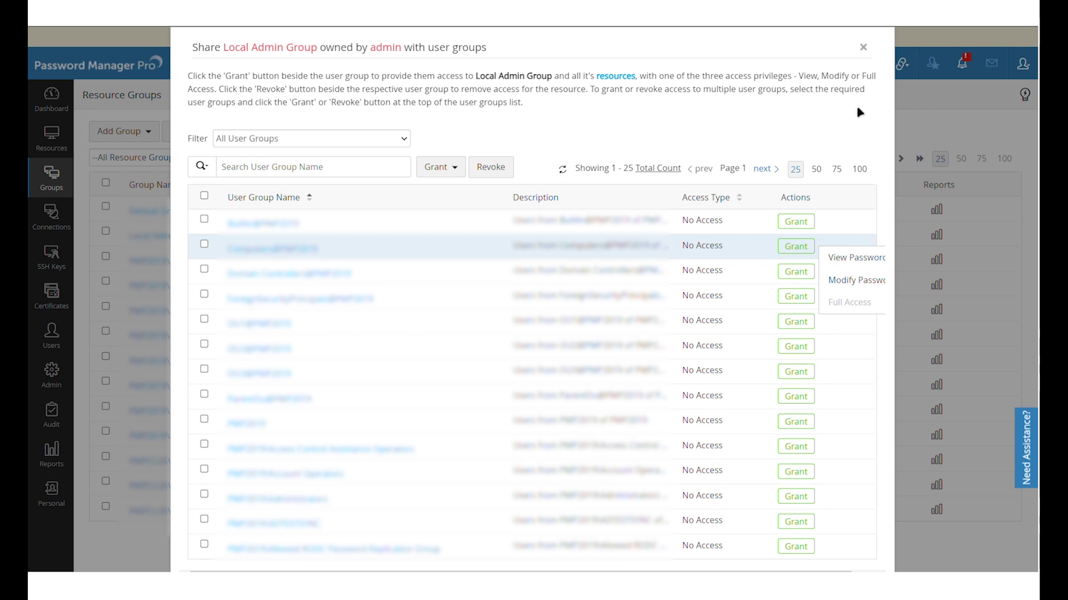
left_click(863, 47)
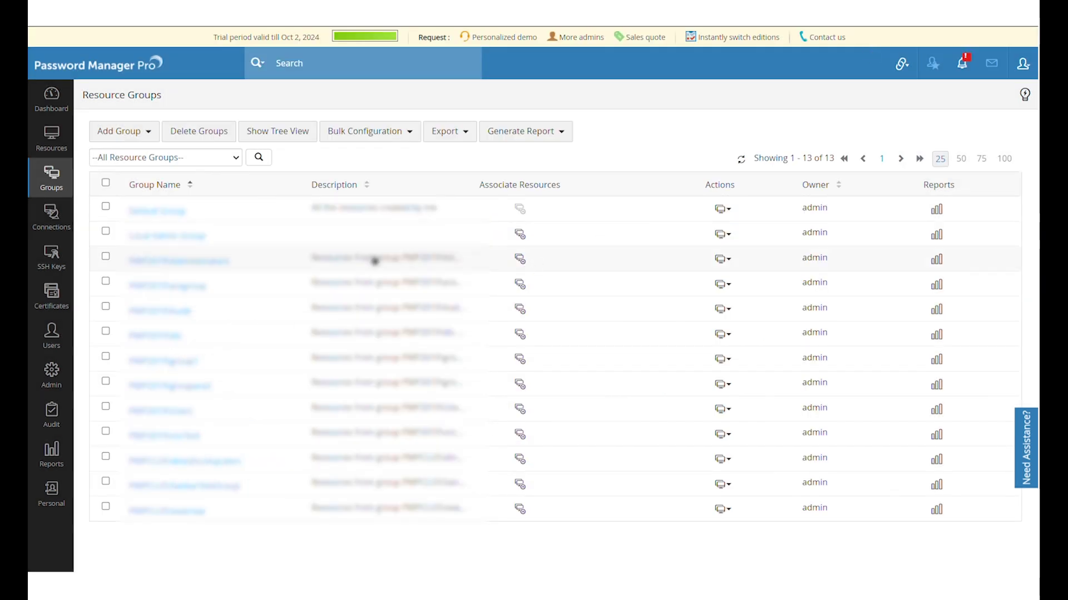
- Return to the resources and open the access control configuration for the PMPCLUS domain controller's account
left_click(54, 146)
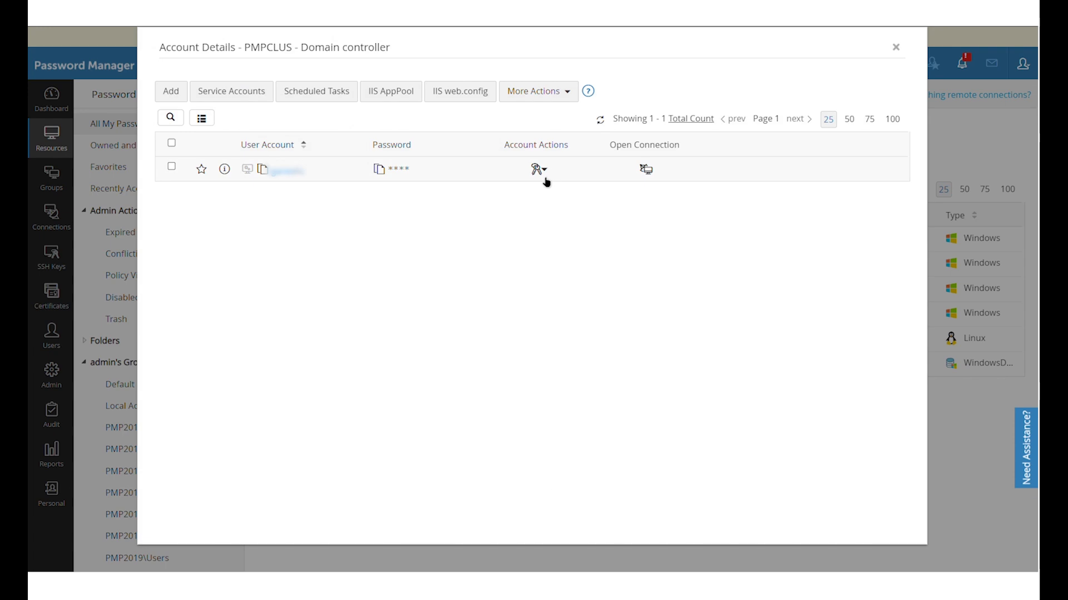
left_click(547, 169)
left_click(633, 383)
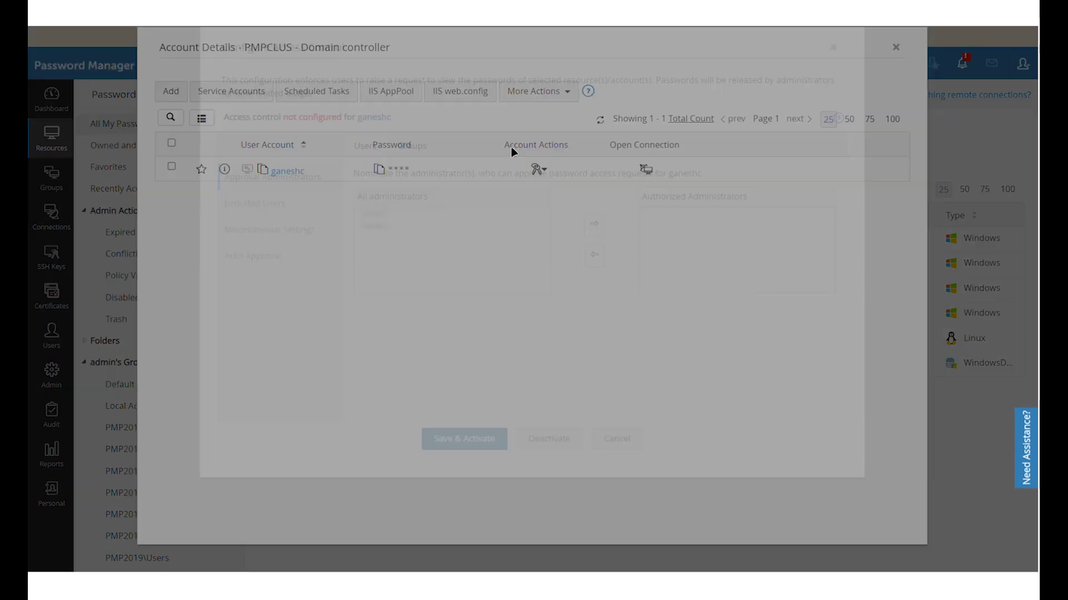
- Nominate both listed administrators as authorized administrators for approving the account's password access requests
left_click_drag(460, 227, 460, 237)
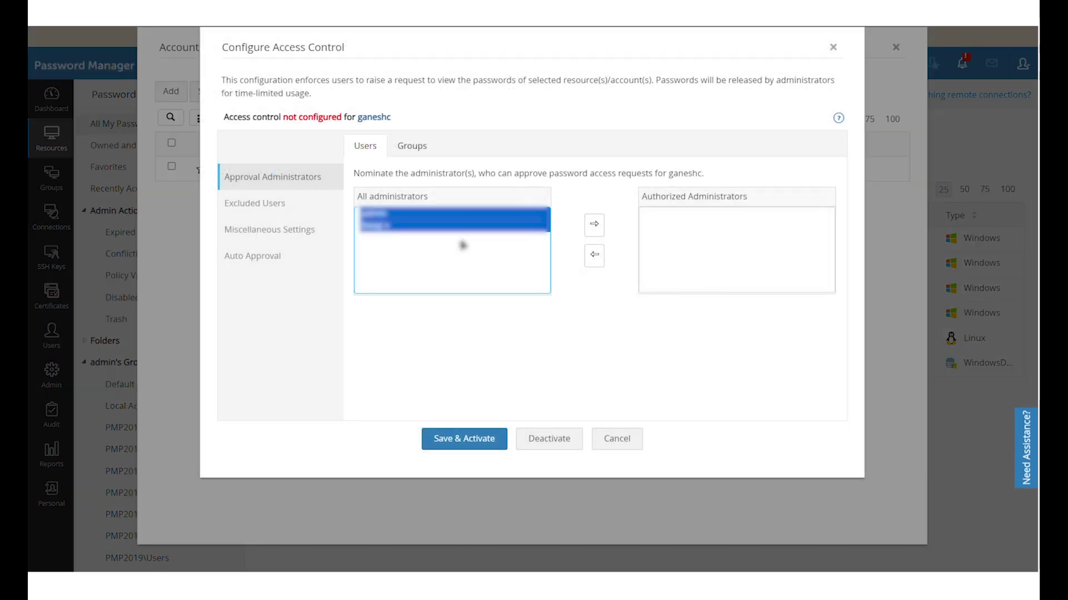
left_click(594, 224)
left_click_drag(694, 217, 696, 272)
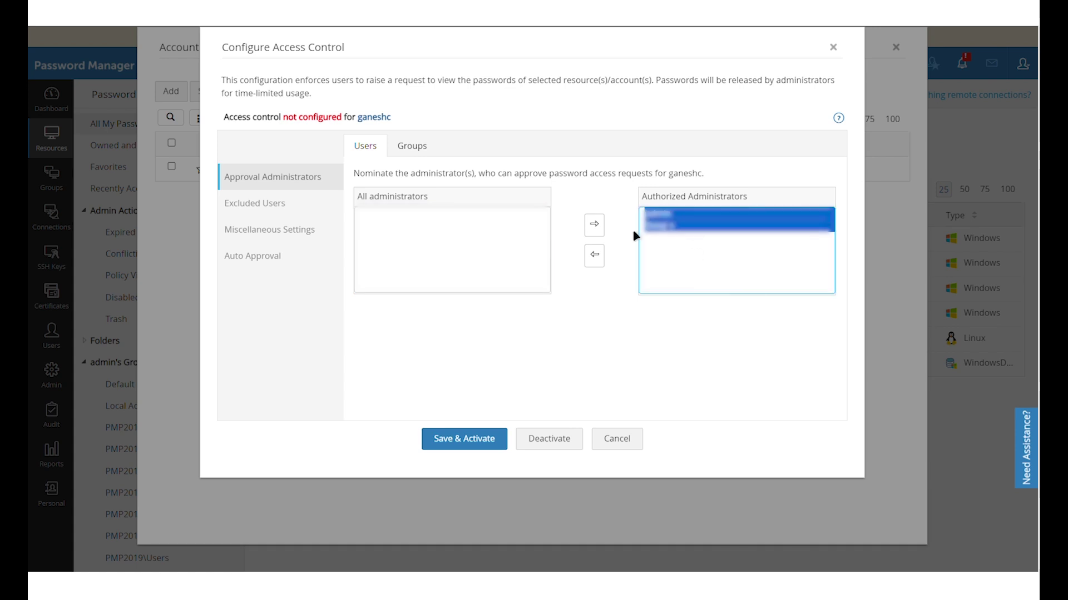
left_click_drag(364, 120, 408, 107)
left_click(407, 107)
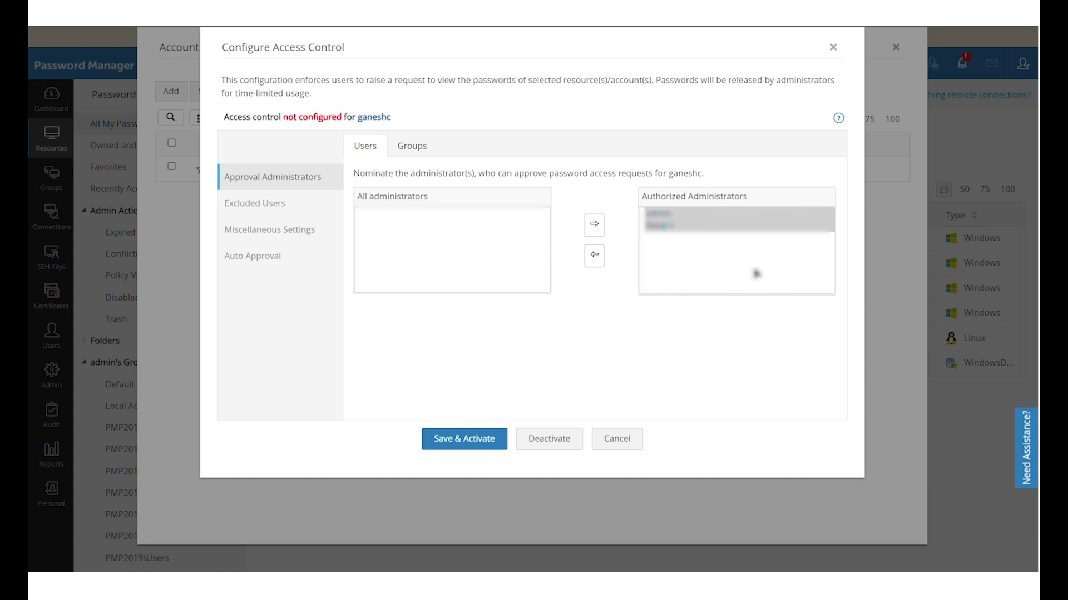
left_click(717, 215)
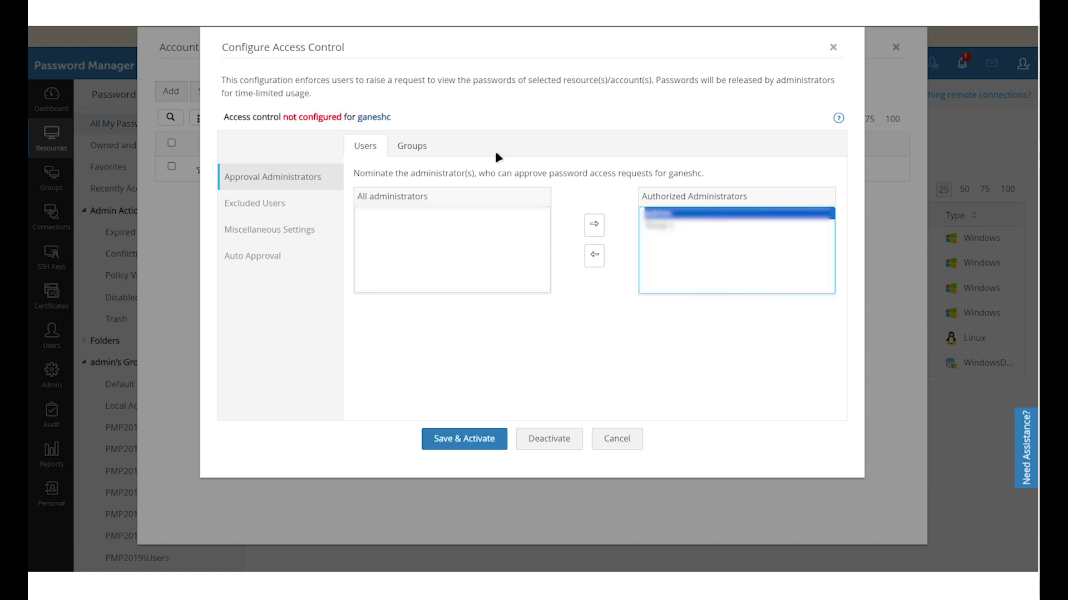
- In the miscellaneous access control settings, edit the grace time given after access ends, and open the auto approval settings
left_click(296, 232)
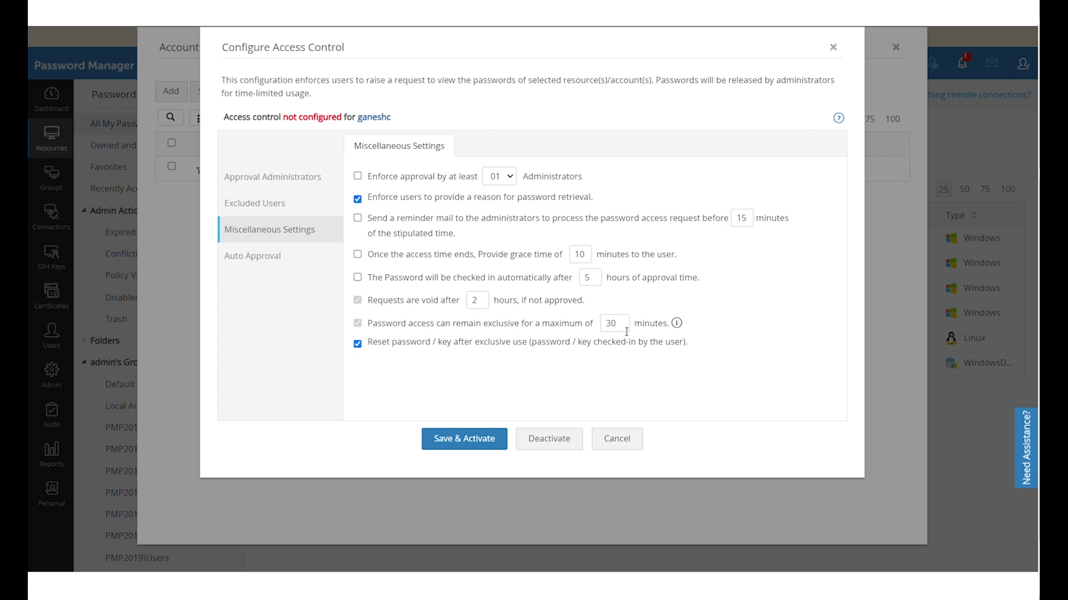
left_click(592, 260)
key("BackSpace")
type("5")
left_click(766, 332)
left_click(277, 267)
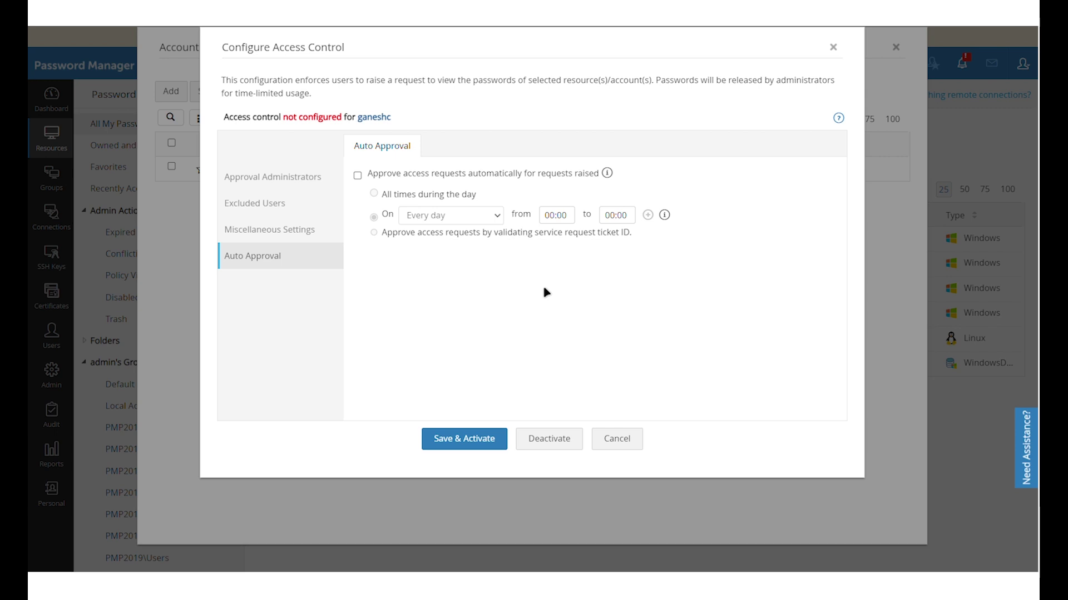
- Cancel the access control configuration without saving and close the domain controller's account details
left_click(395, 176)
left_click(629, 448)
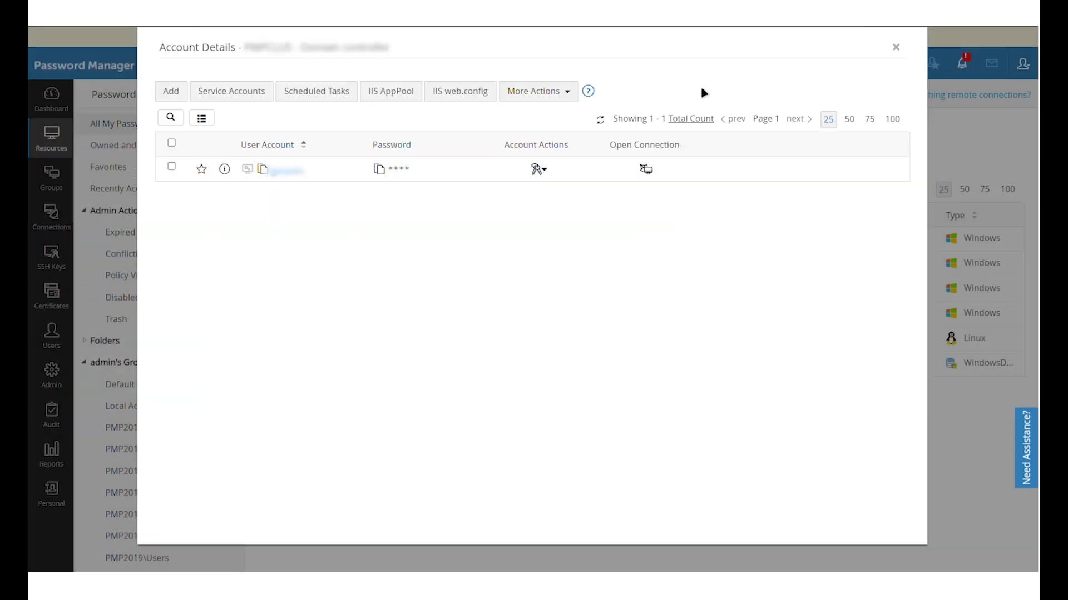
left_click(902, 49)
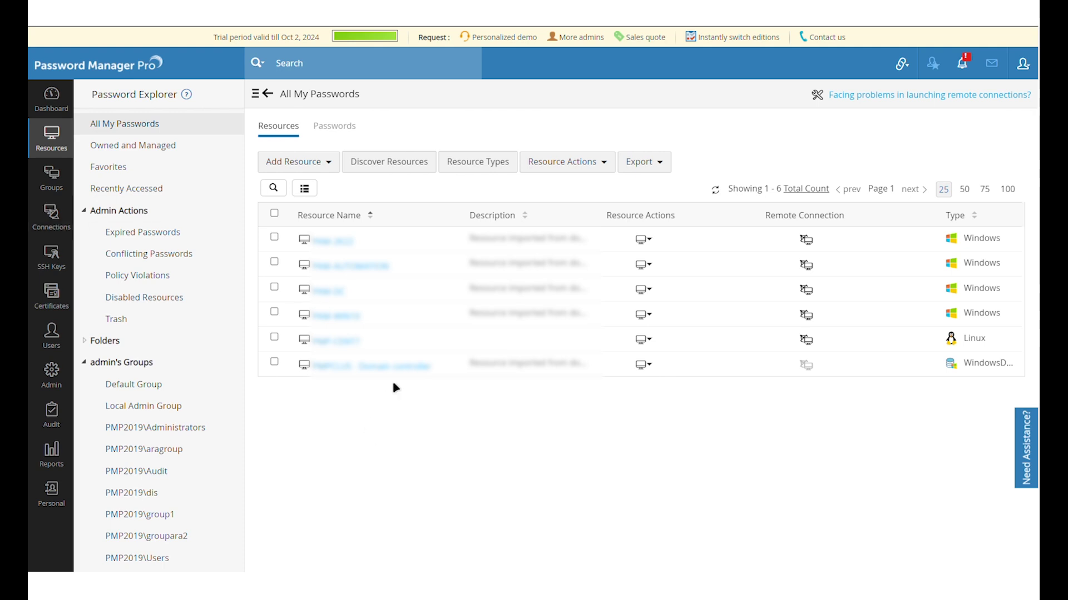
- Reopen the PMPCLUS domain controller's account details, copy its account password to the clipboard, and close the details
left_click(410, 370)
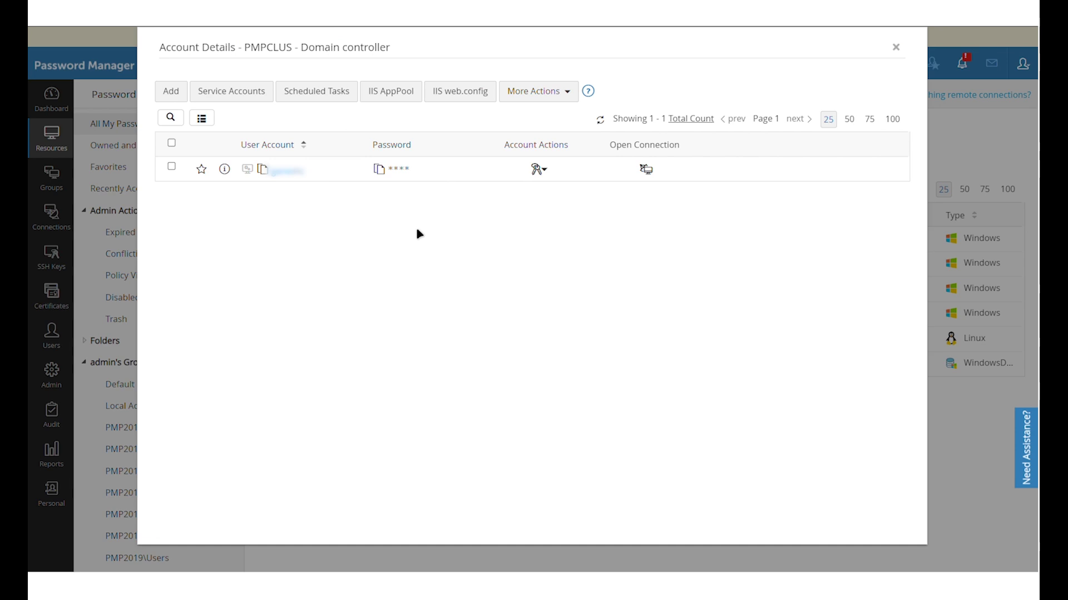
left_click(381, 172)
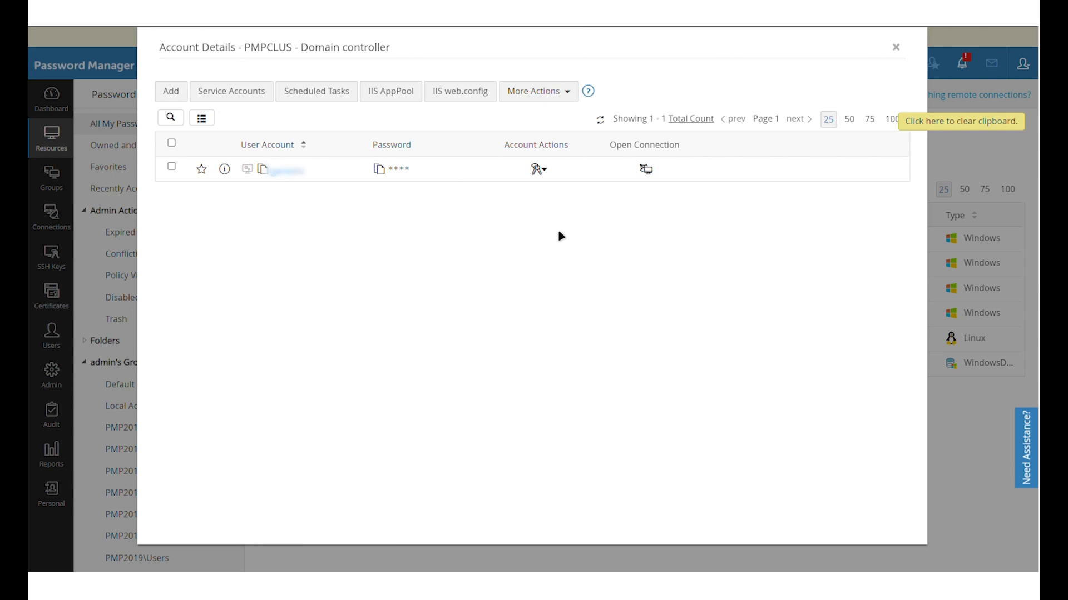
left_click(896, 47)
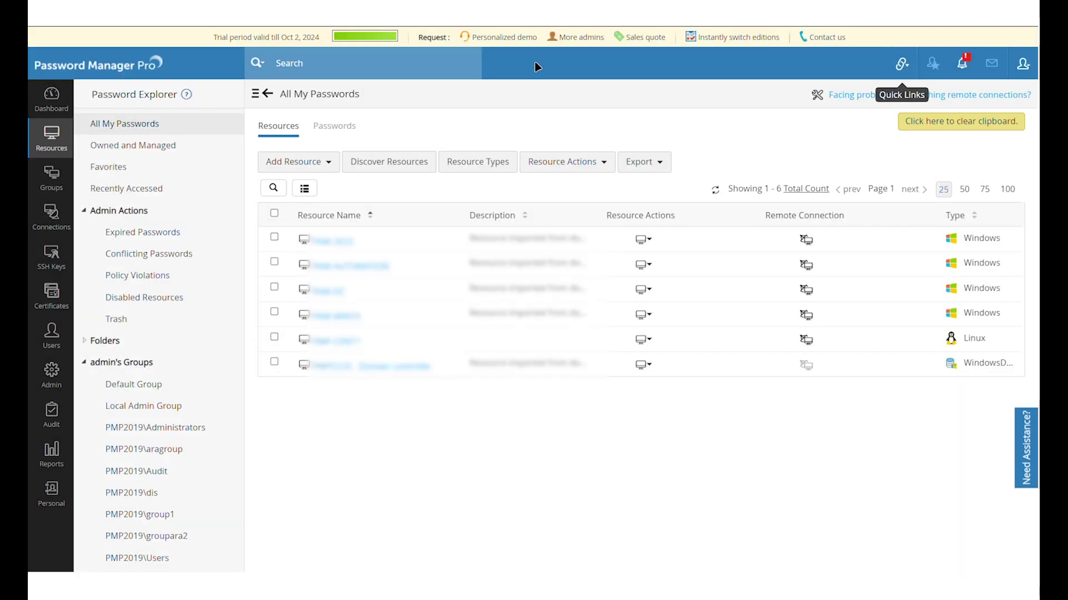
- In the remote connections, view the logon accounts offered for the first Windows resource and for the PMPCLUS domain controller
left_click(66, 226)
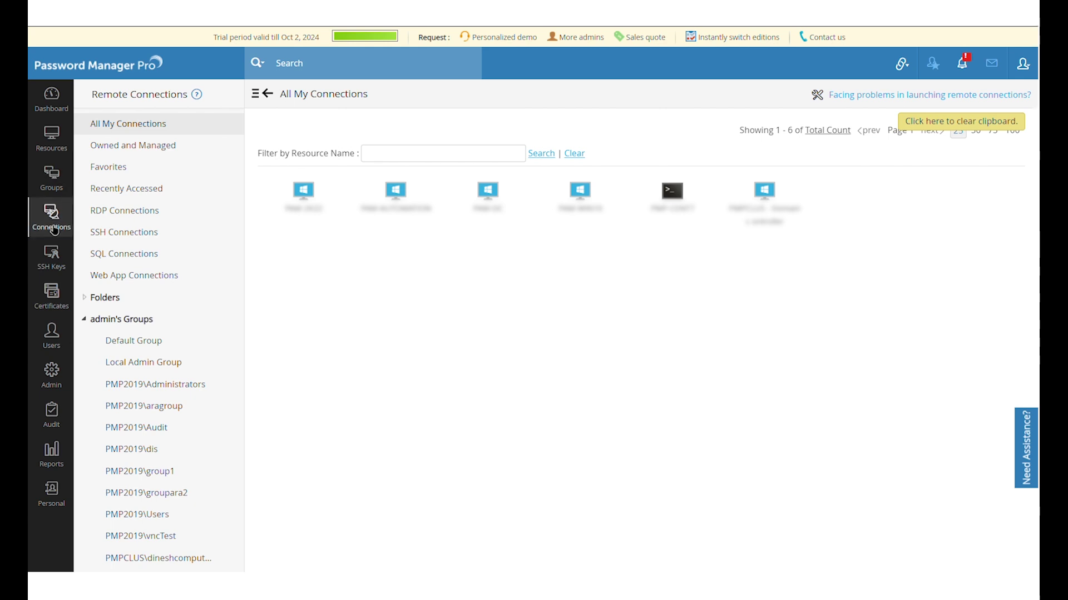
left_click(305, 222)
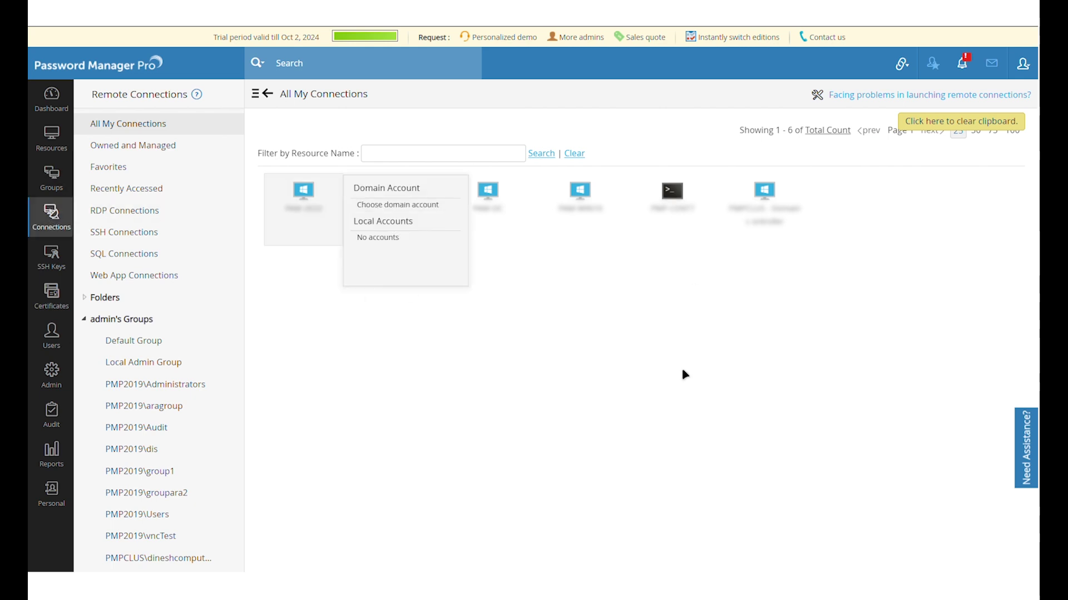
left_click(773, 227)
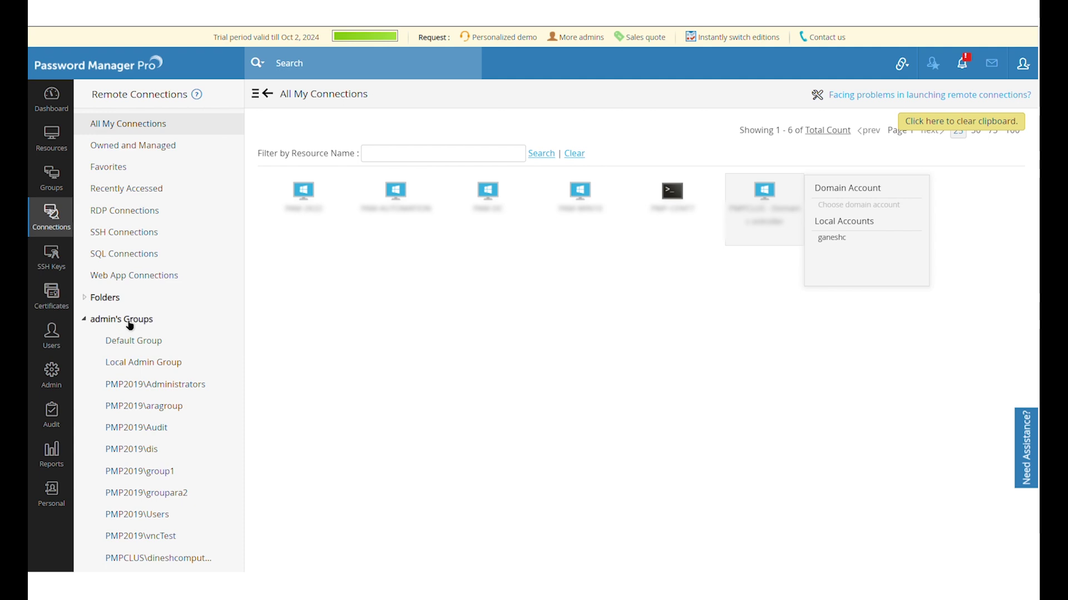
- Search the admin settings for General Settings and disable plain text view of passwords when auto logon is configured
left_click(52, 371)
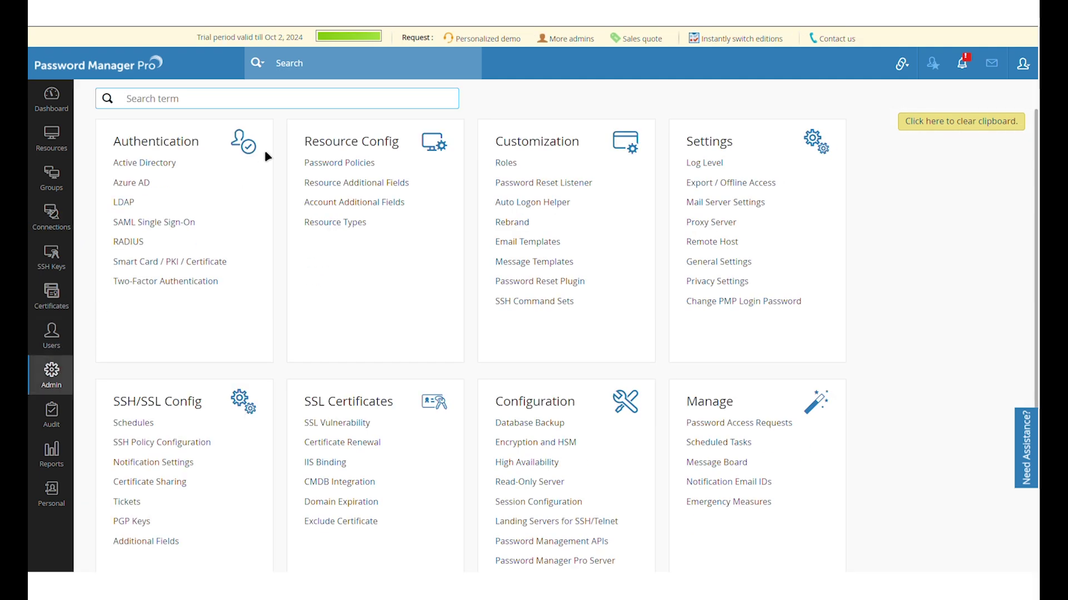
type("gene")
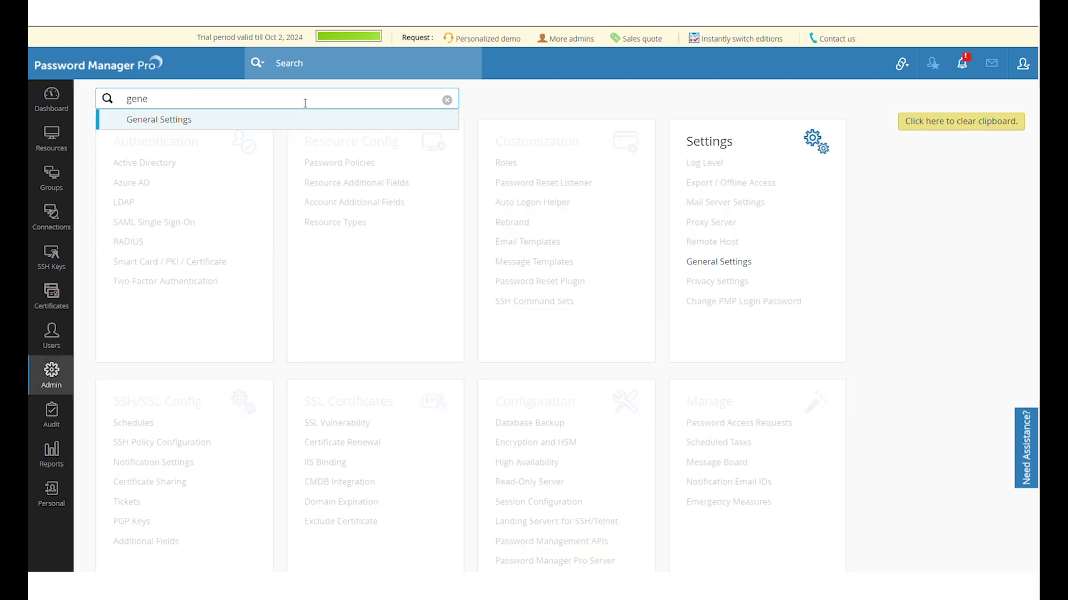
left_click(312, 119)
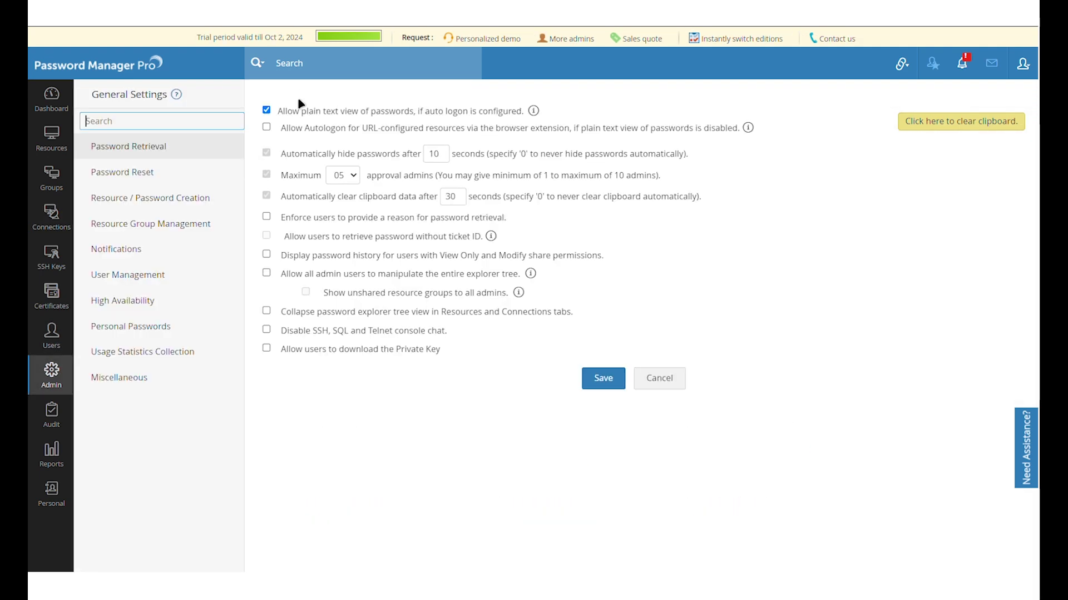
left_click(268, 111)
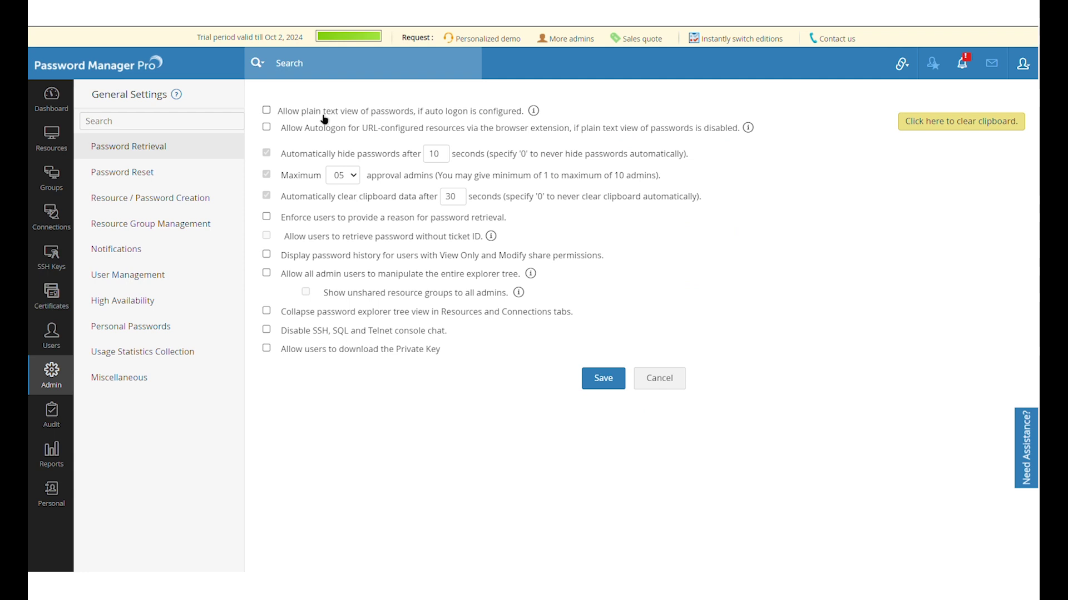
- Return to the remote connections and launch a session to the PMPCLUS domain controller using its local account
left_click(61, 225)
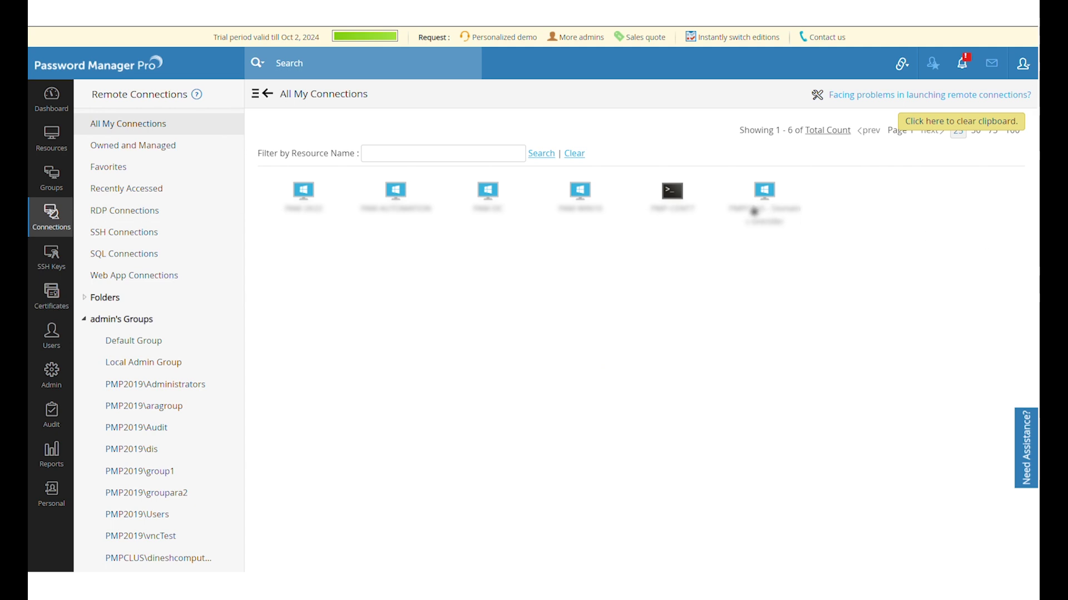
mouse_move(754, 211)
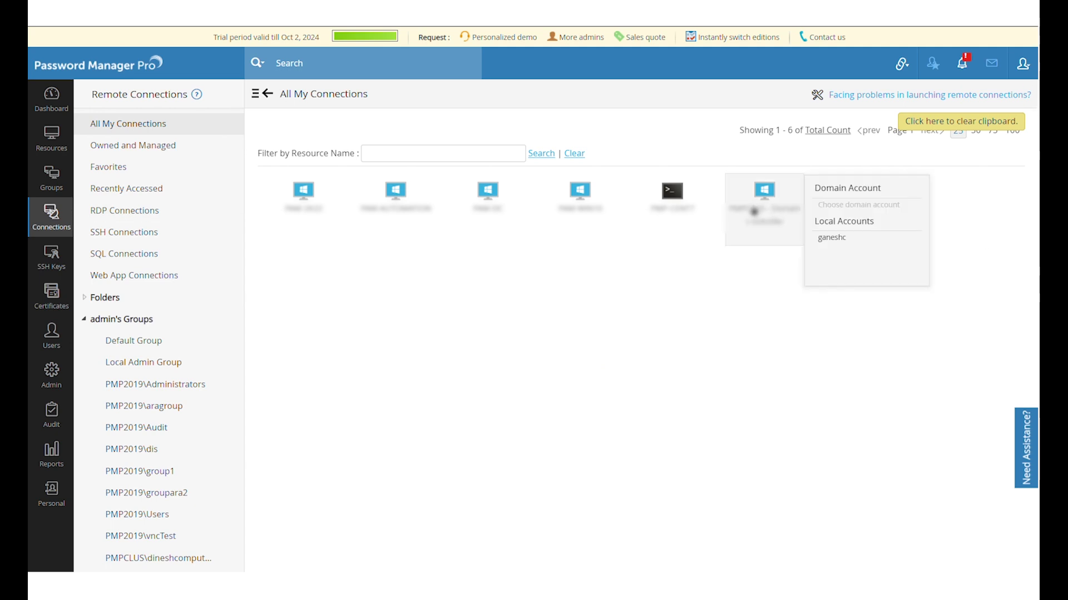
left_click(857, 239)
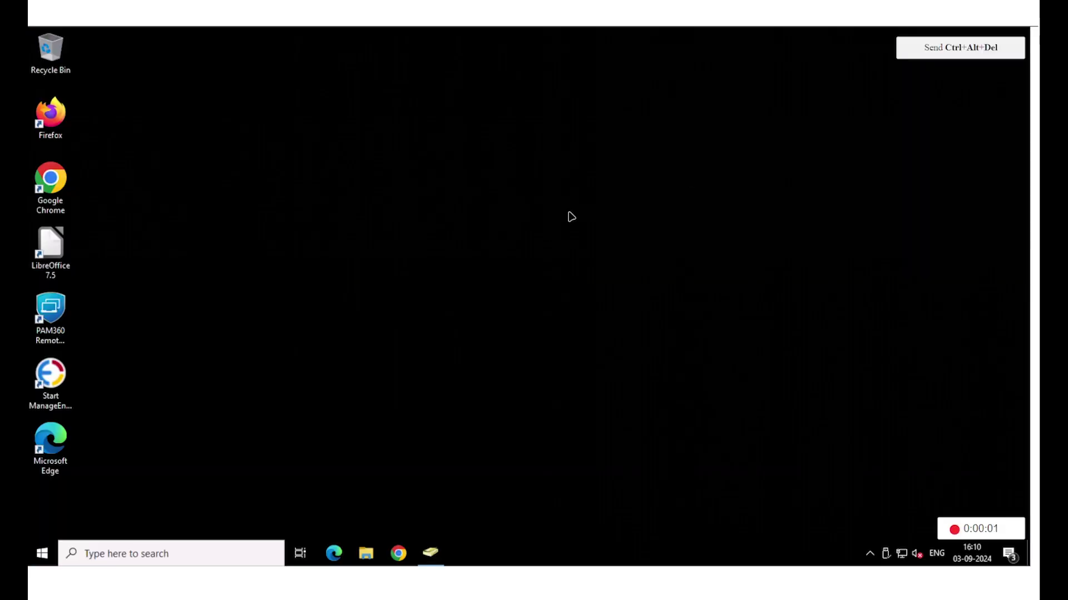
- In the remote session, open Notepad, write "This is testing", and close it without saving
left_click(156, 555)
type("notepad")
key("Return")
type("Thi")
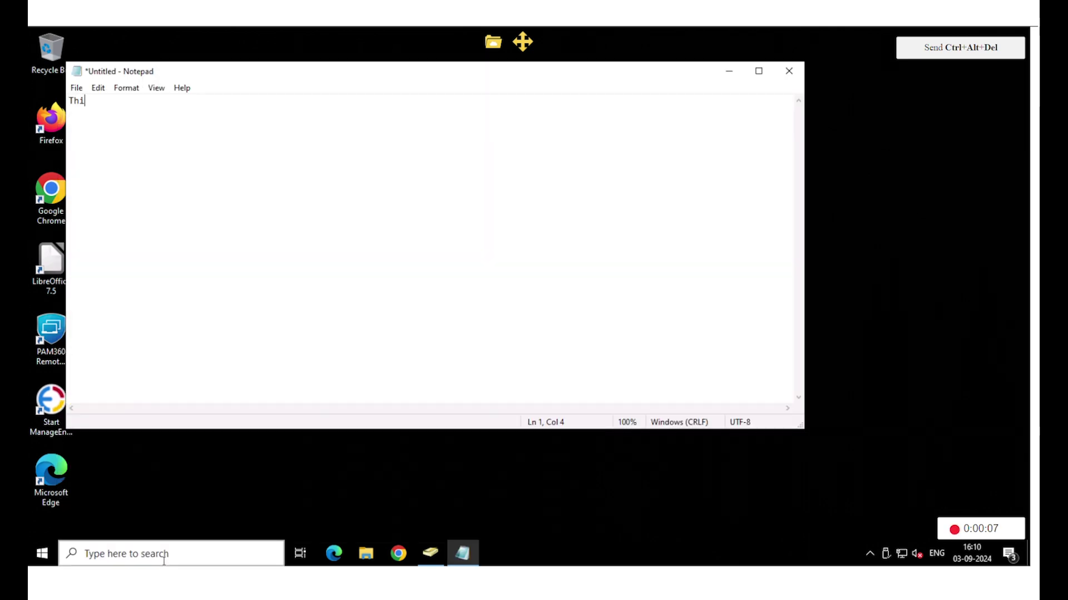
type("s is testibg")
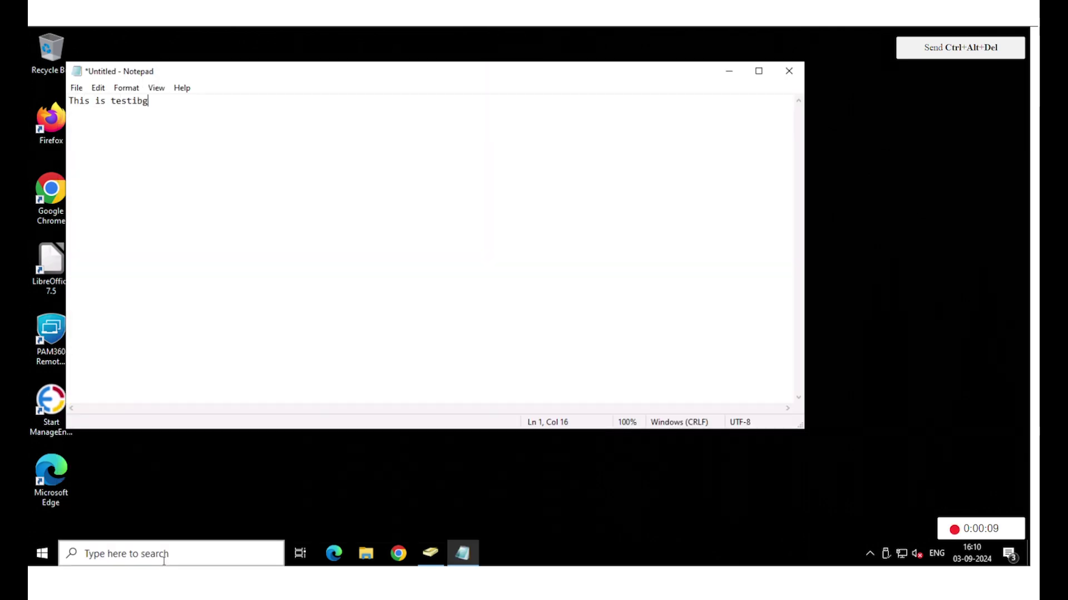
key("BackSpace")
type("n")
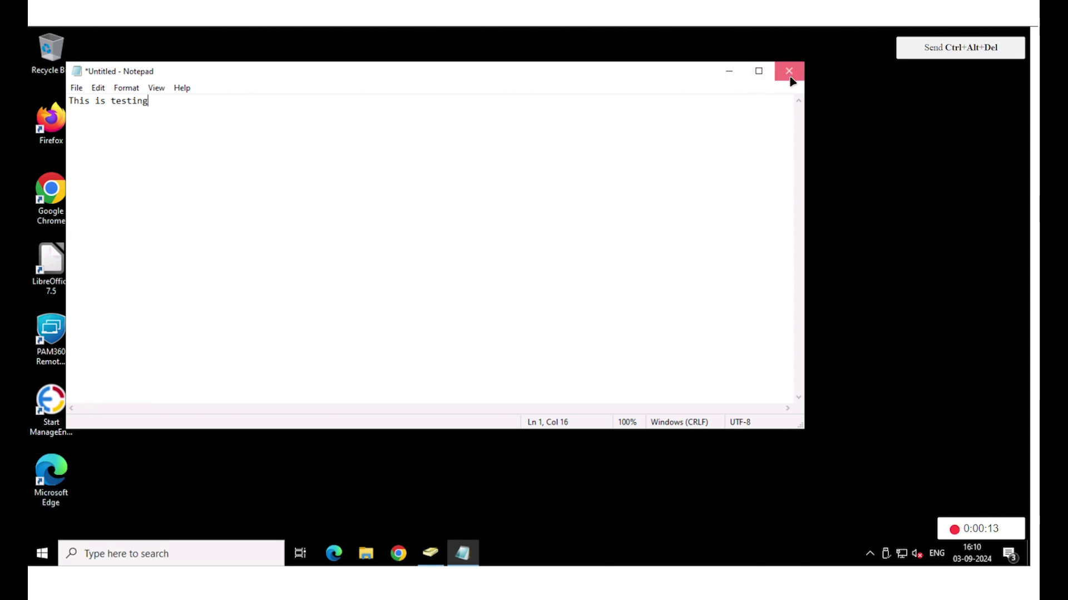
left_click(789, 75)
left_click(549, 291)
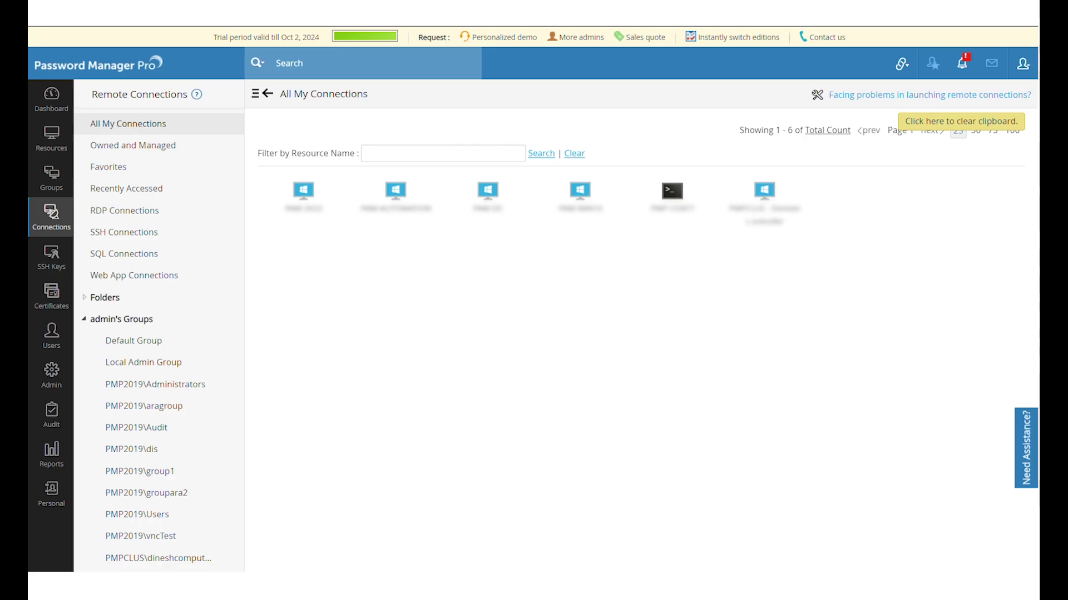
- Launch an SSH session to the PMP-CENT7 Linux resource using its local account "test"
mouse_move(792, 229)
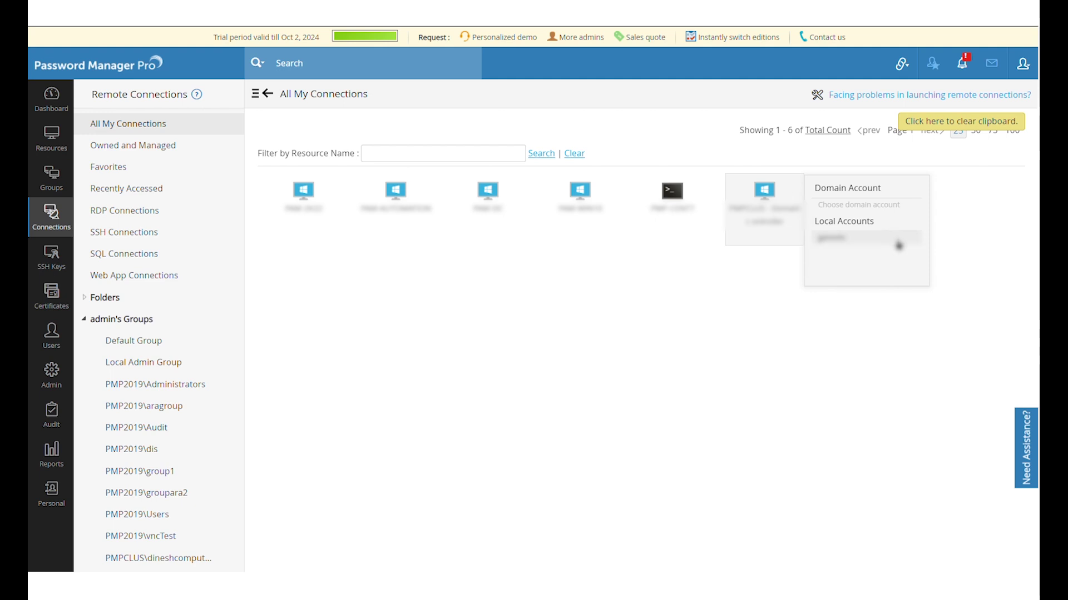
left_click(633, 386)
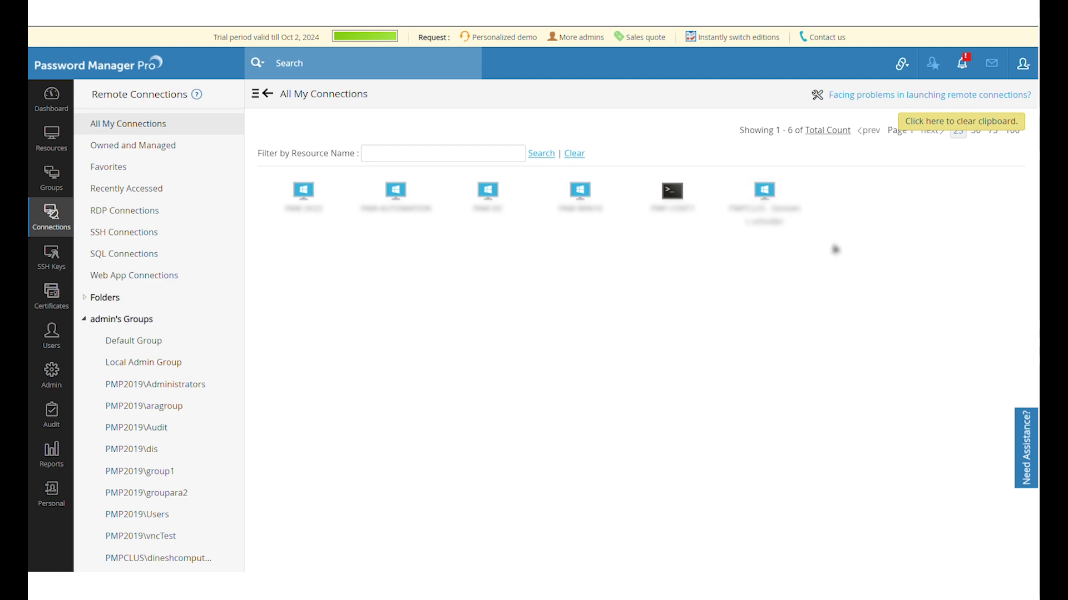
mouse_move(689, 219)
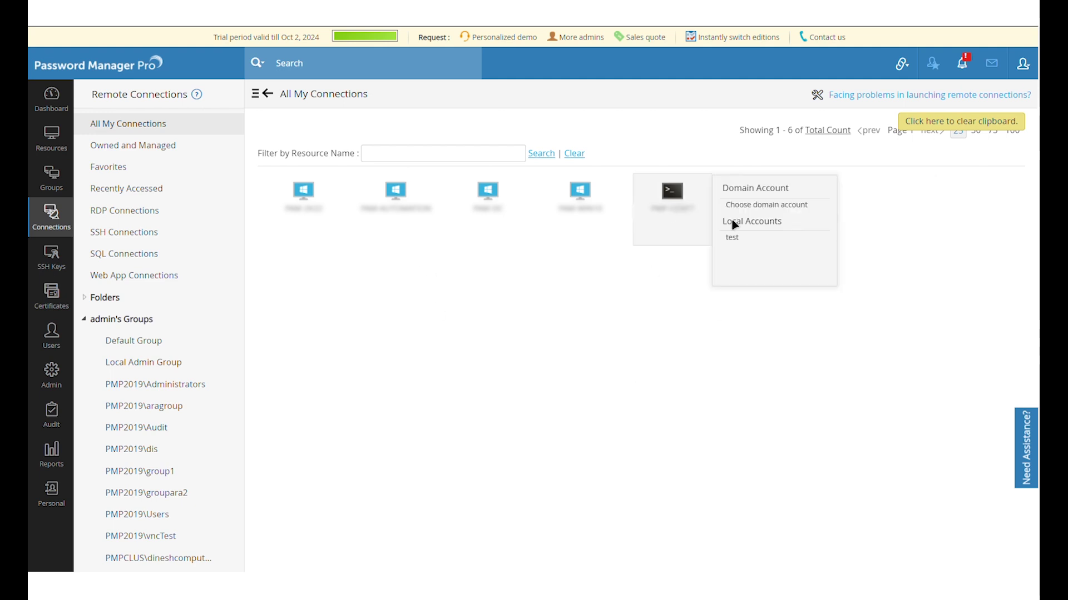
left_click(757, 244)
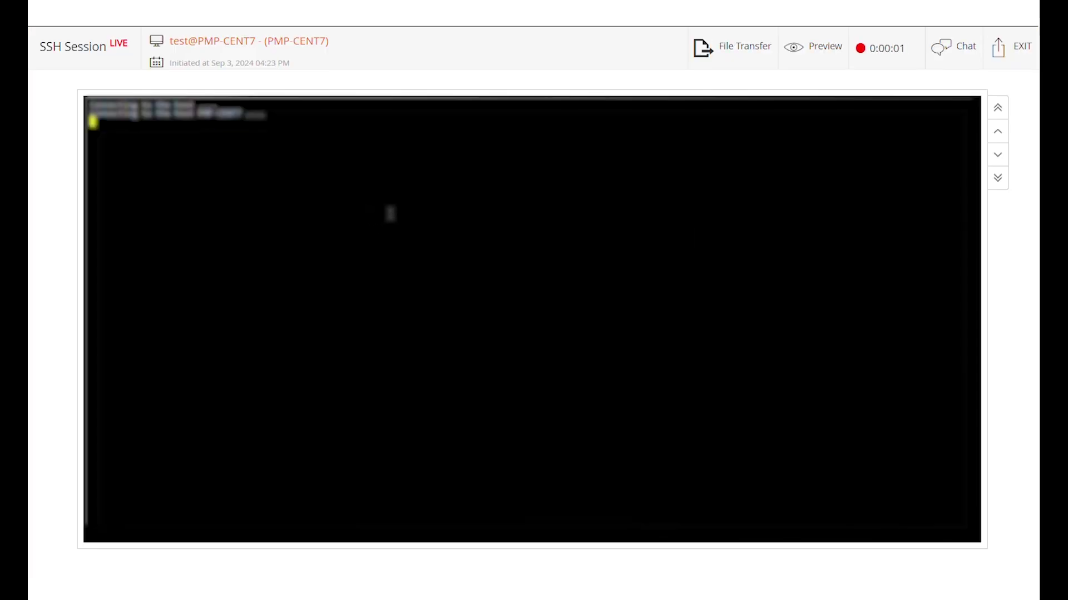
- List the directory contents with ls in the SSH session, clear the terminal, and exit back to the remote connections
type("ls")
key("Return")
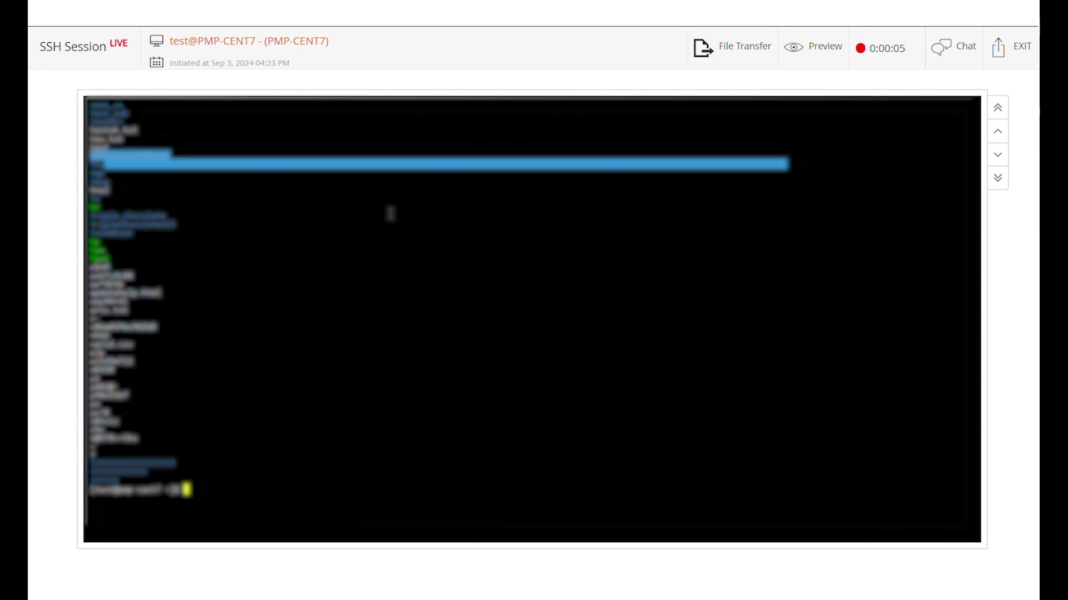
key("ctrl+l")
type("exit")
key("Return")
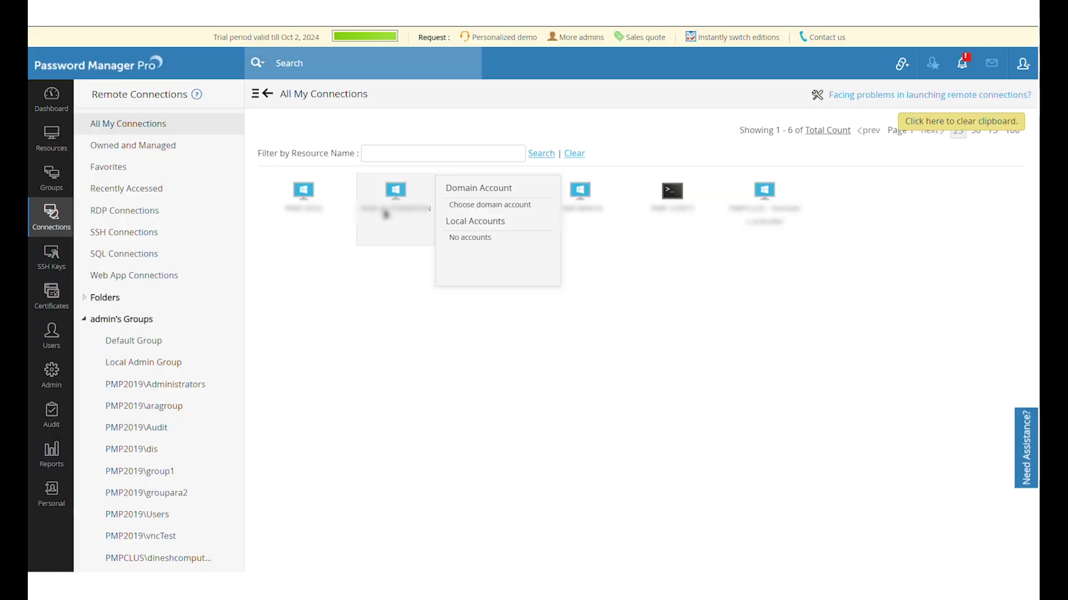
left_click(505, 413)
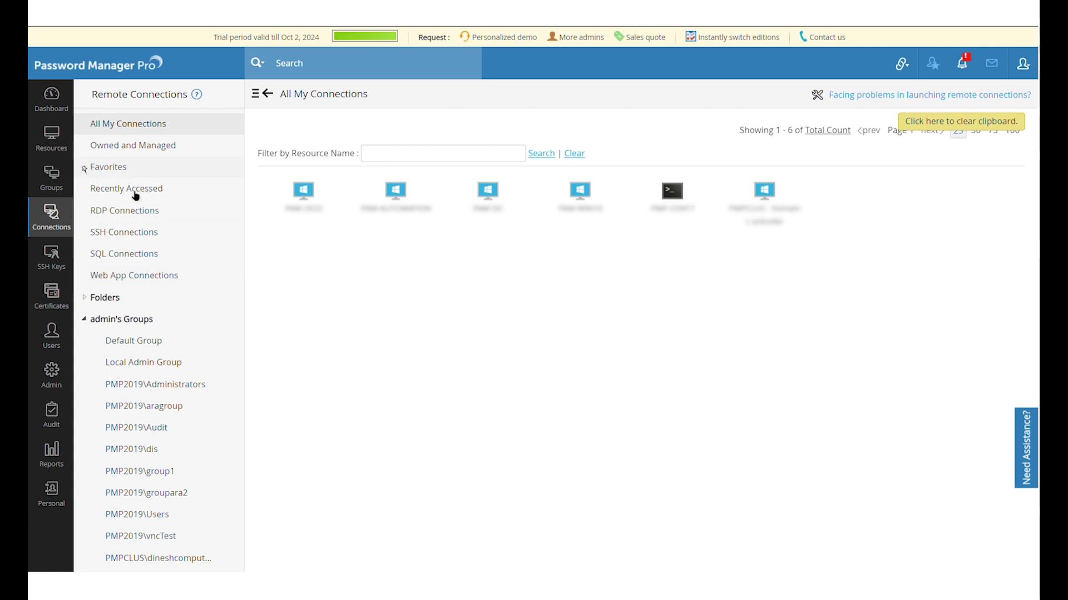
- Manually add a resource named GoDaddy with resource type Web Site Accounts in the Default Group, and proceed to adding its accounts
left_click(62, 158)
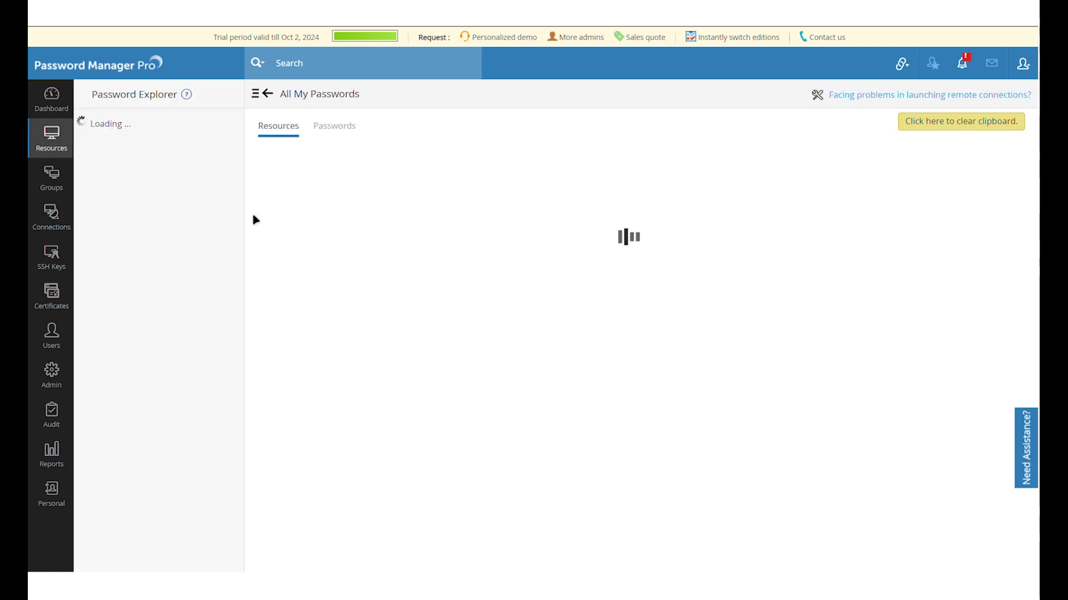
left_click(311, 163)
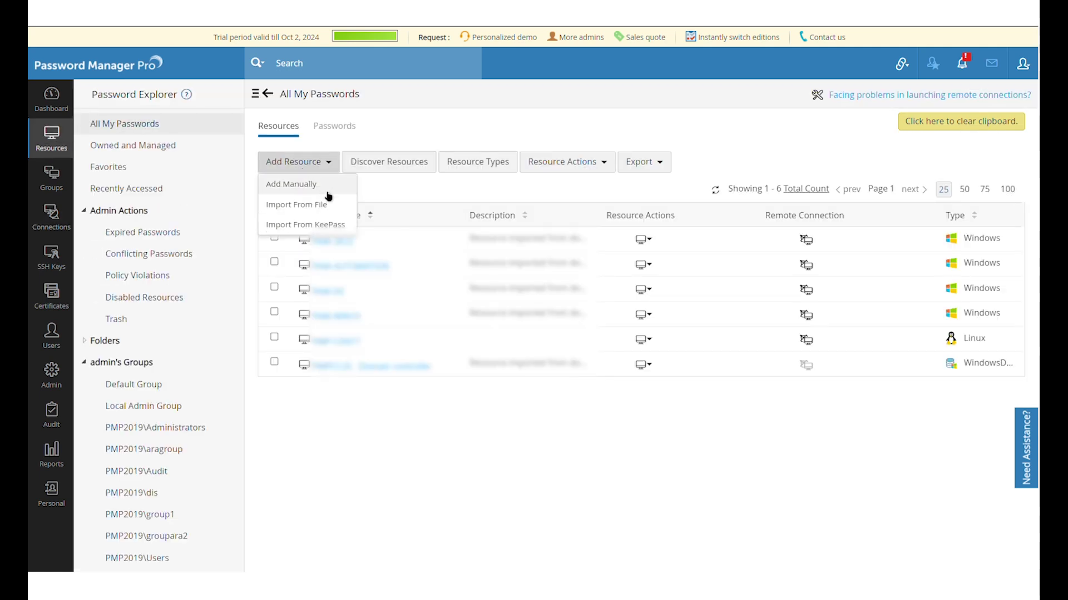
left_click(322, 188)
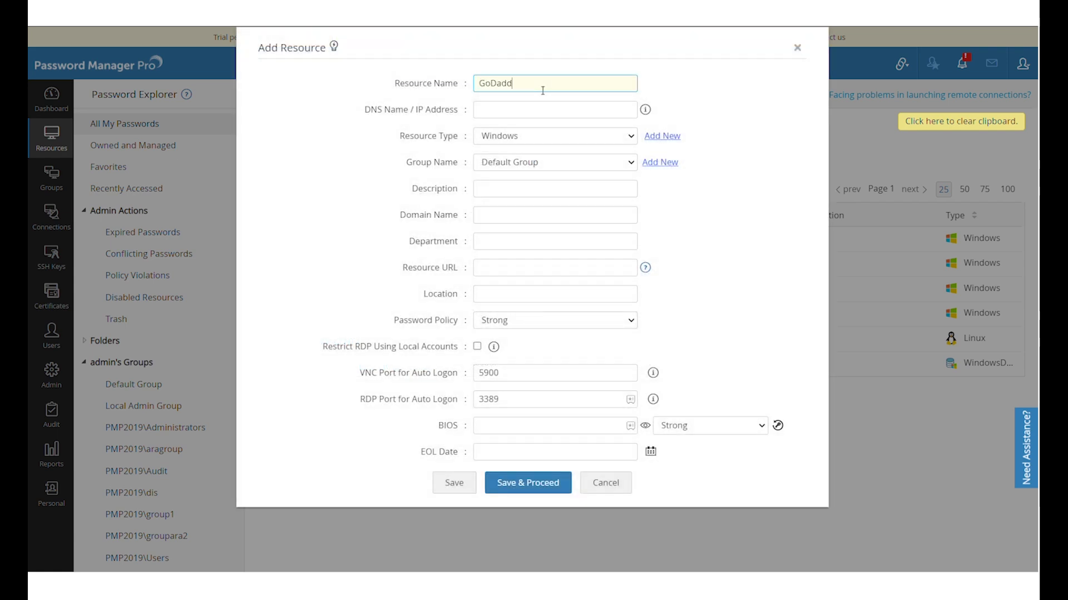
key("Tab")
key("Tab")
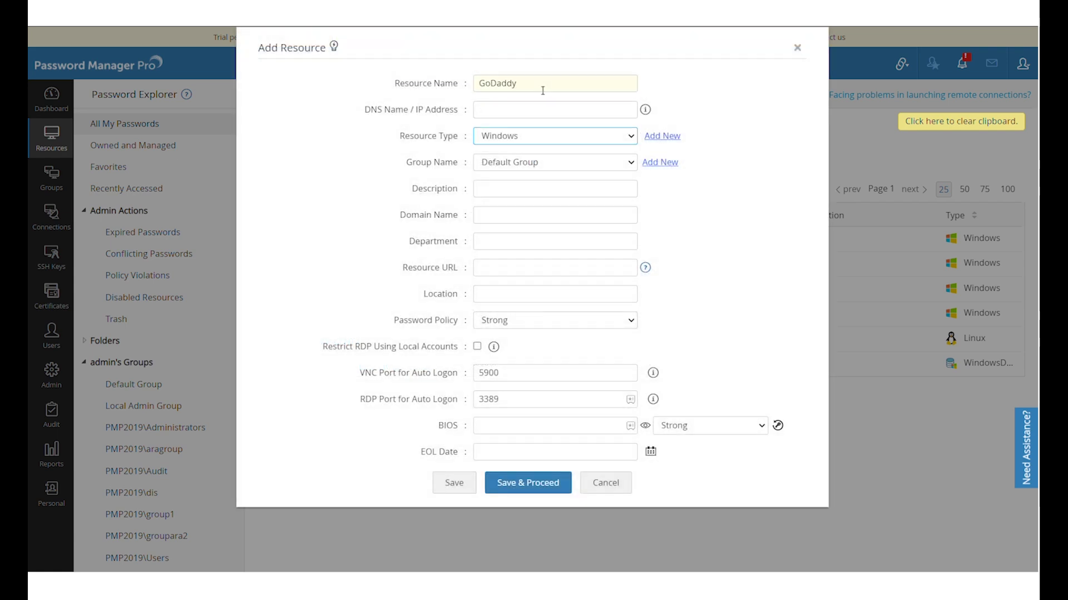
key("w")
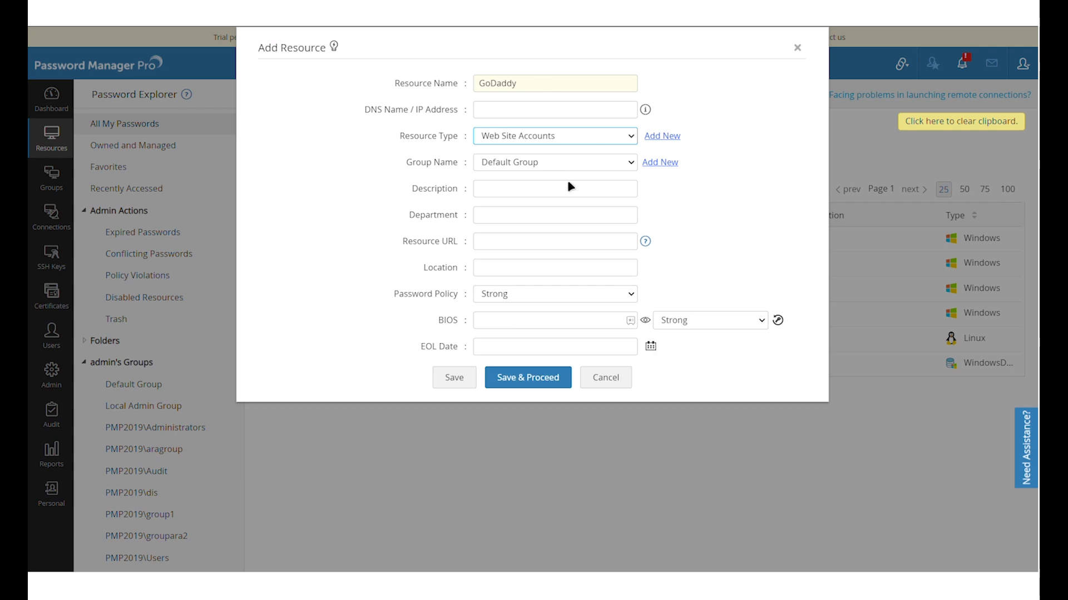
left_click(539, 386)
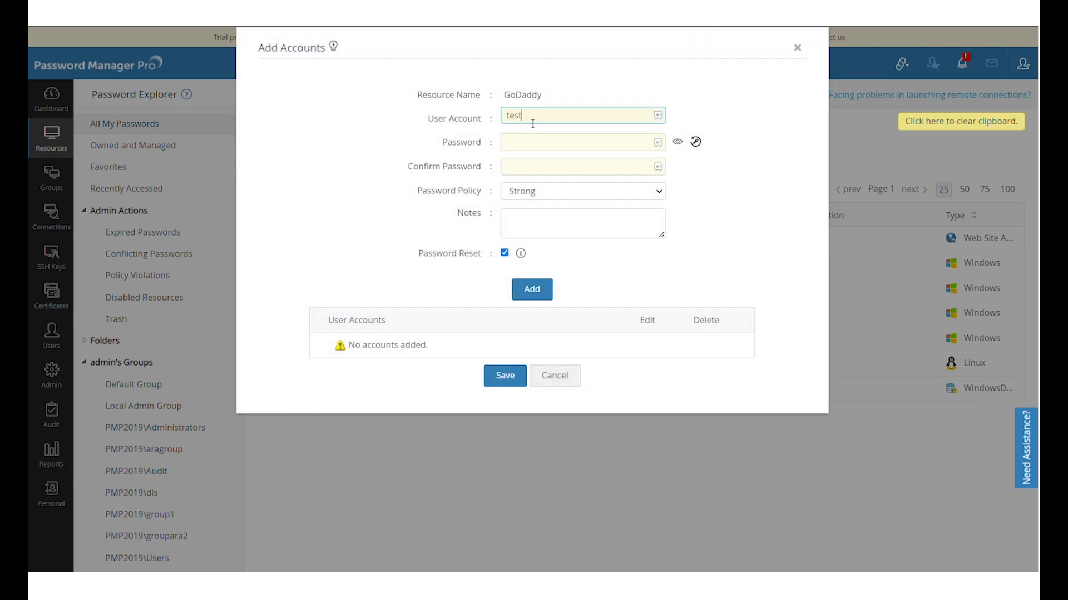
- Add the user account "test" with a generated password to the GoDaddy resource and save the accounts
left_click(695, 141)
left_click(535, 295)
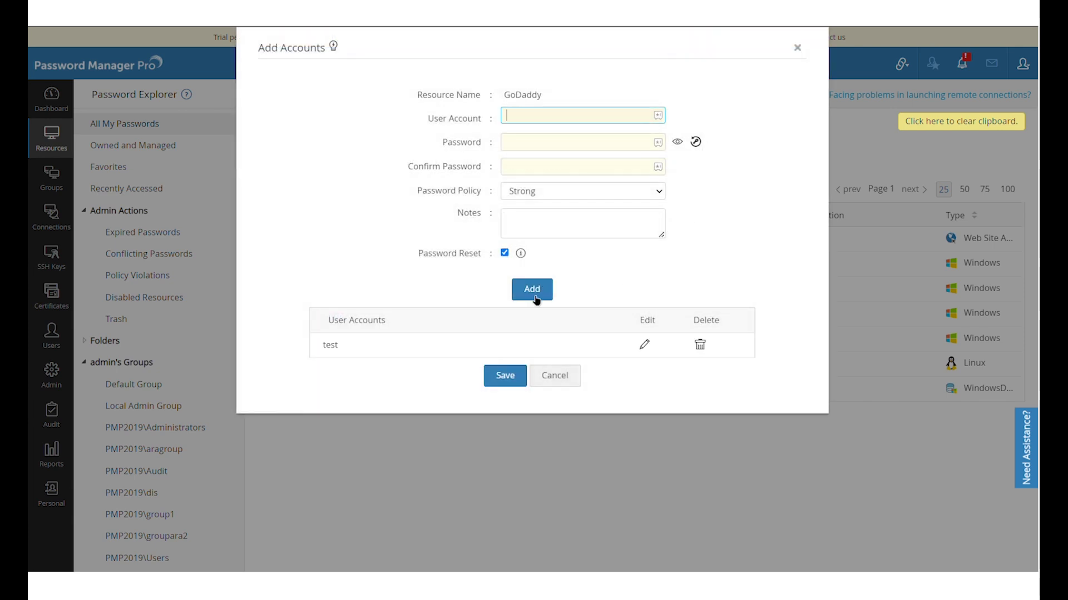
left_click(507, 380)
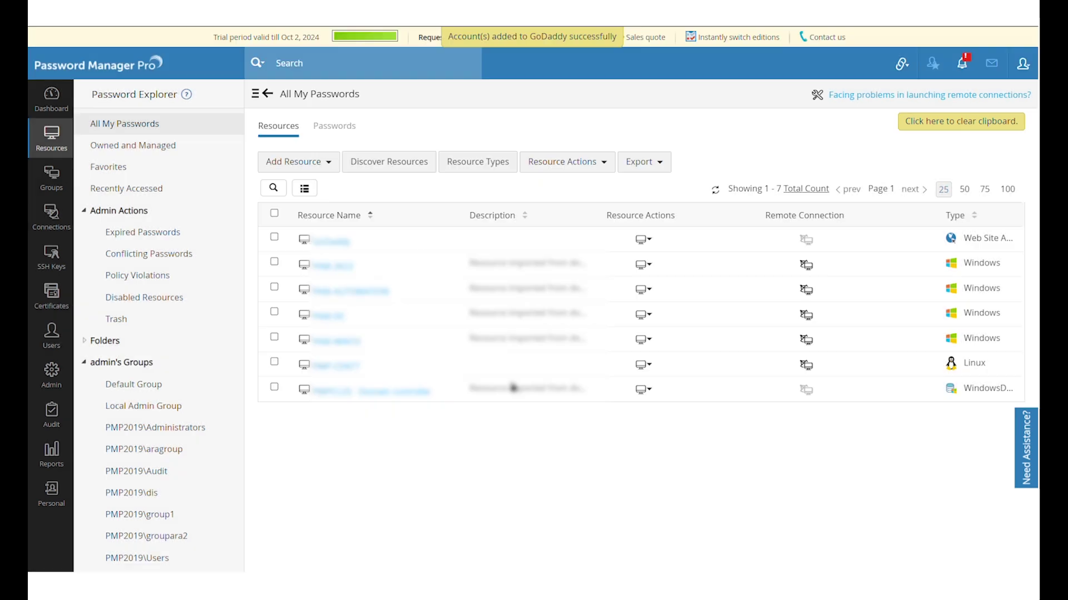
- Check the GoDaddy resource's available actions, the Web App Connections list and GoDaddy's account details
left_click(642, 239)
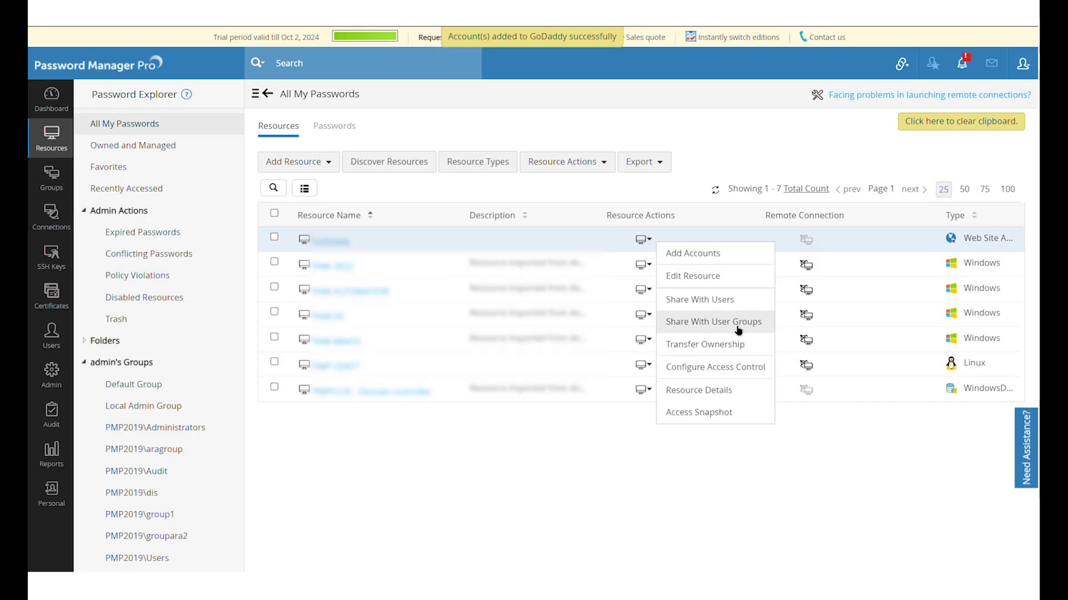
left_click(505, 500)
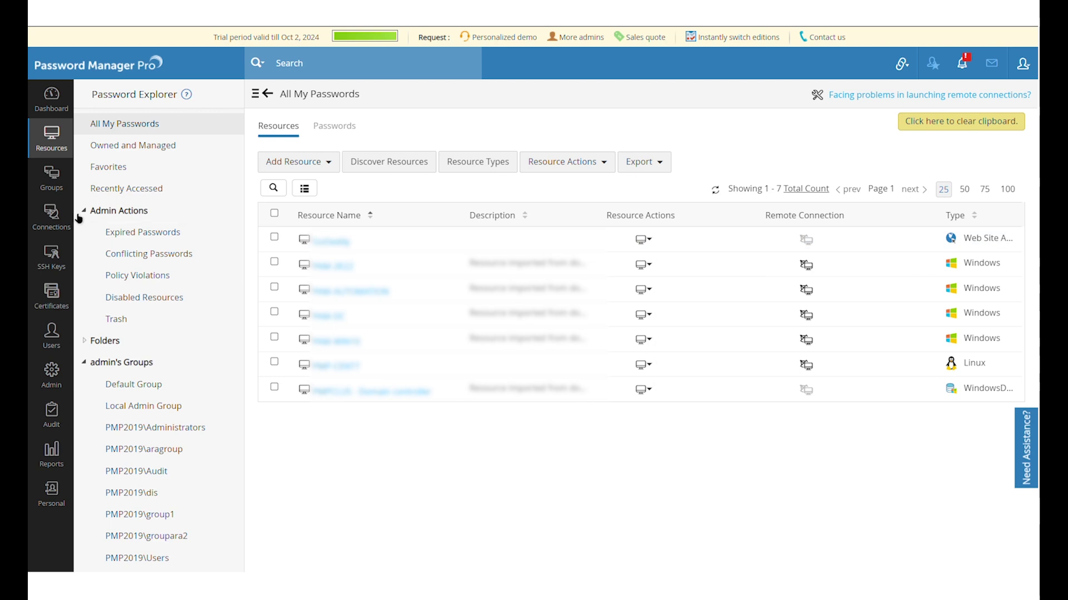
left_click(58, 227)
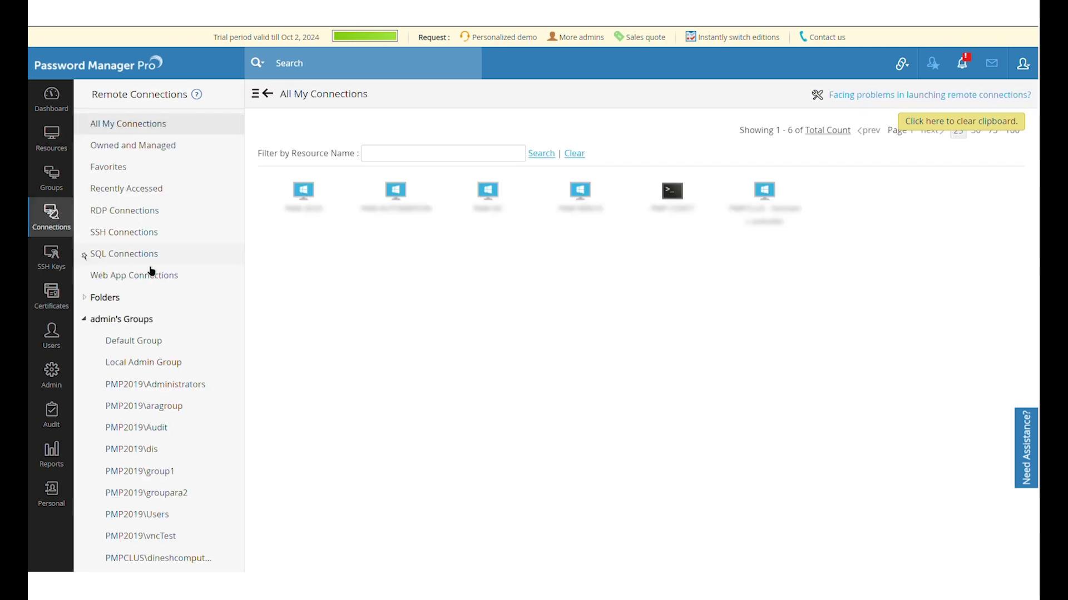
left_click(155, 285)
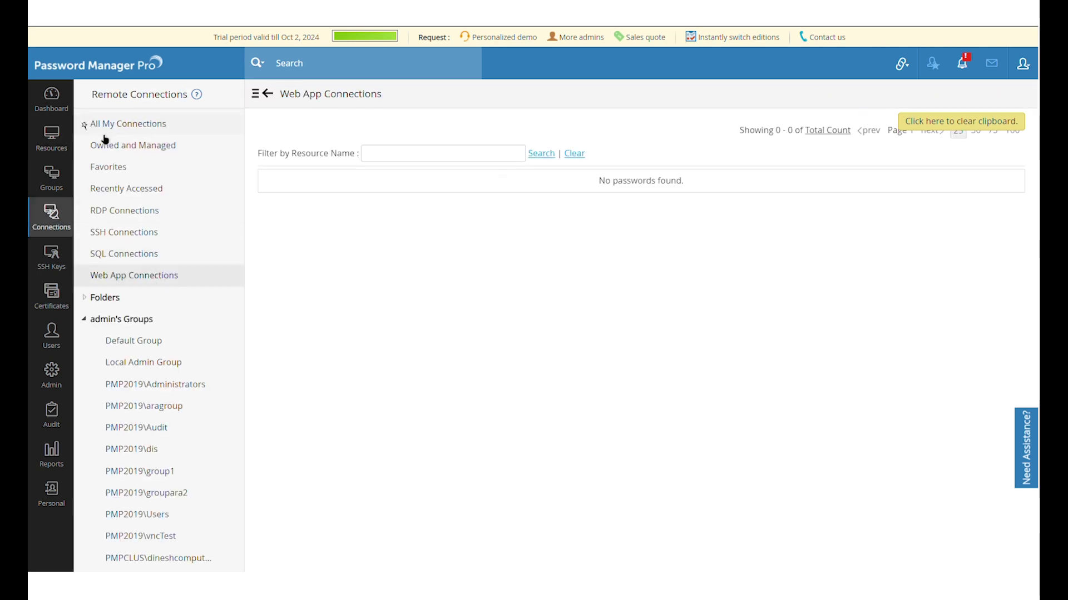
left_click(51, 139)
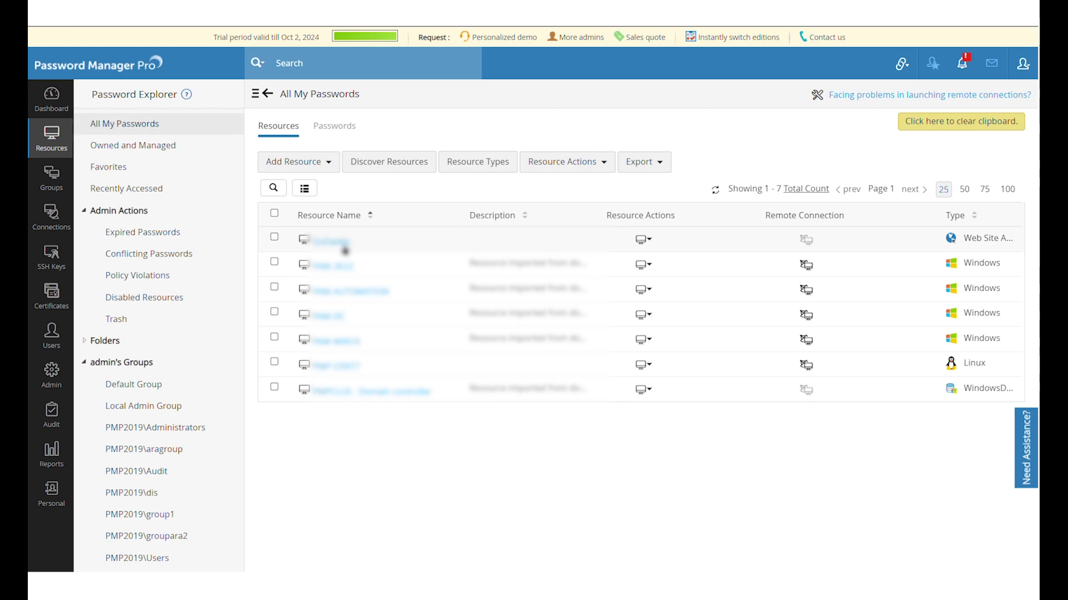
left_click(344, 242)
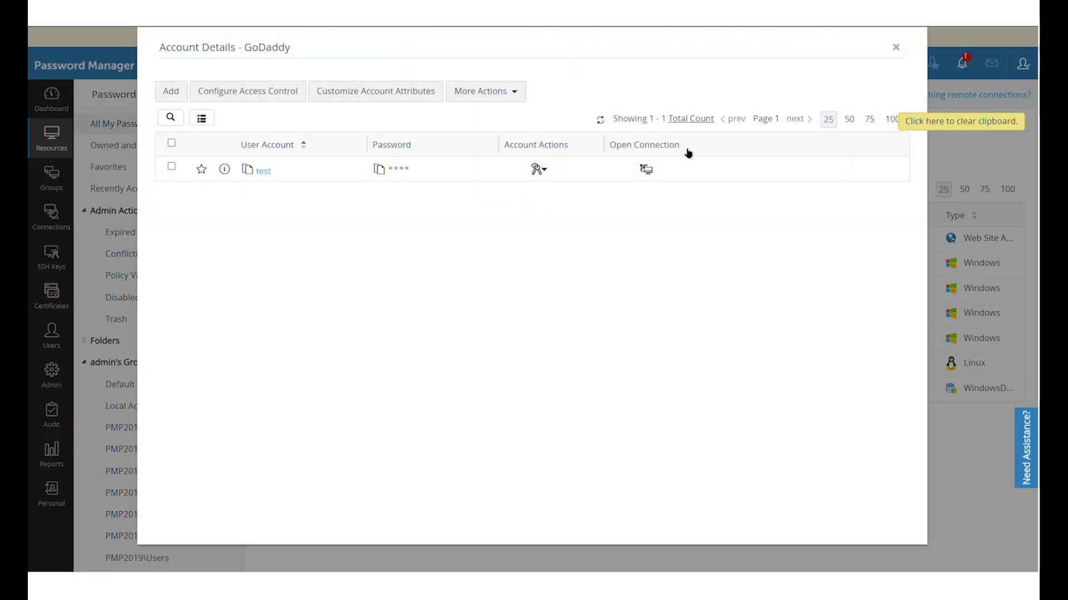
left_click(900, 52)
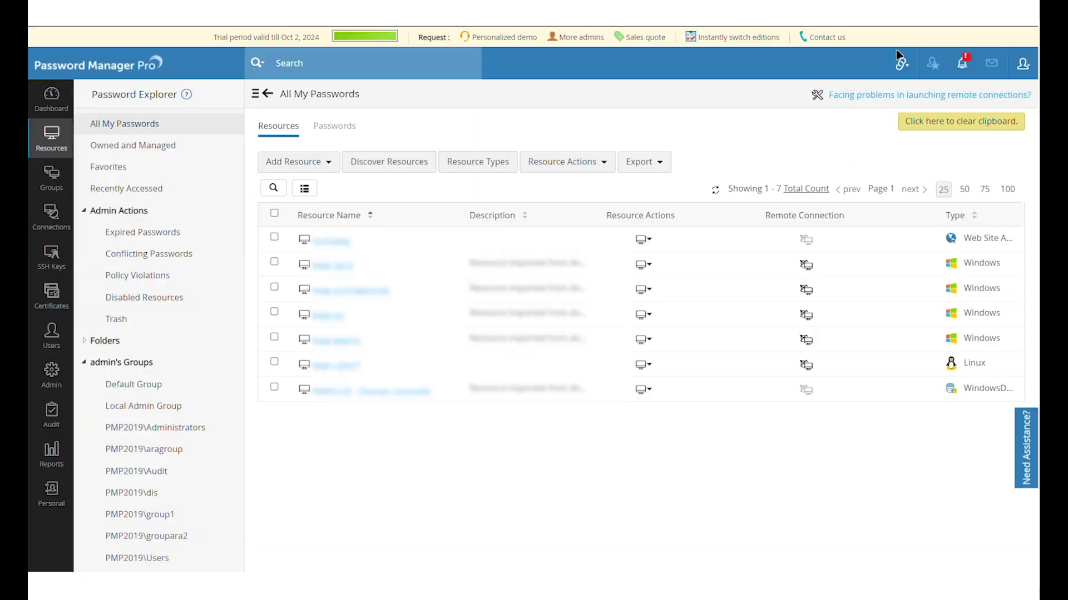
left_click(648, 241)
left_click(691, 277)
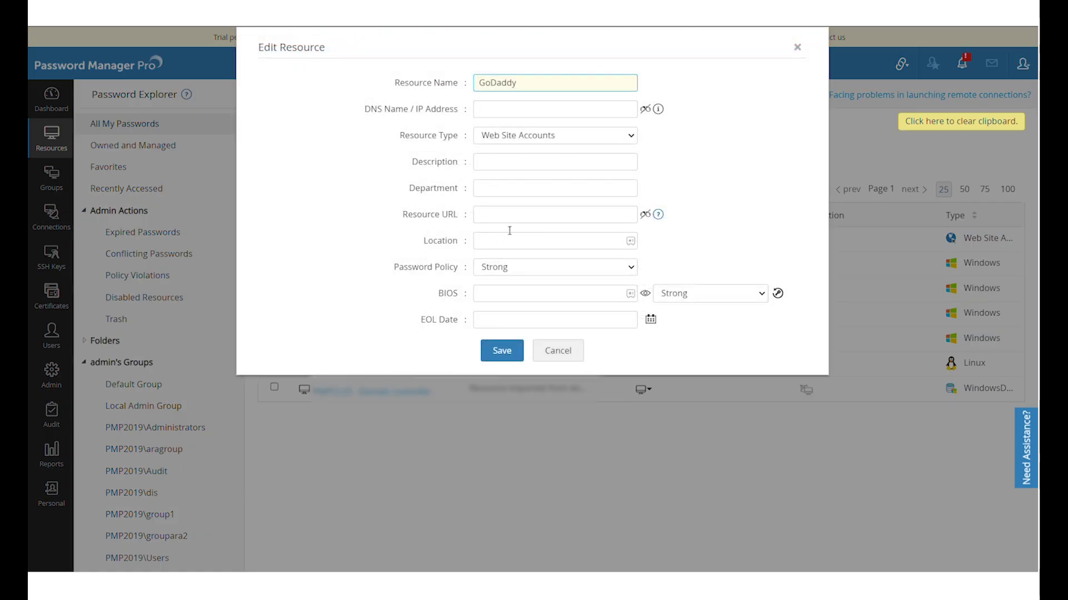
left_click(519, 222)
type("https://www.godaddy.com")
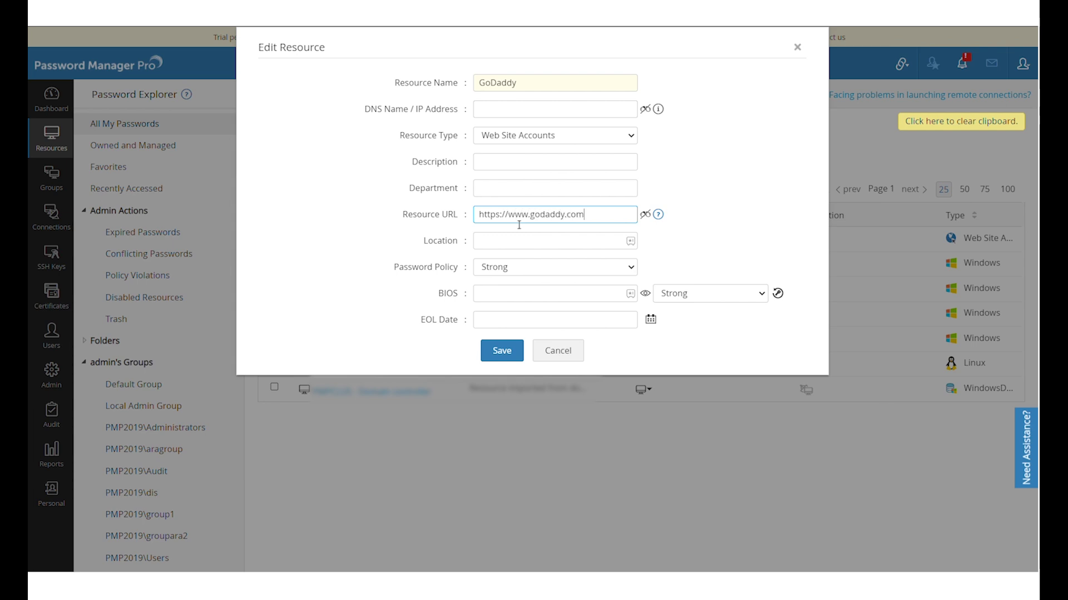
left_click(502, 351)
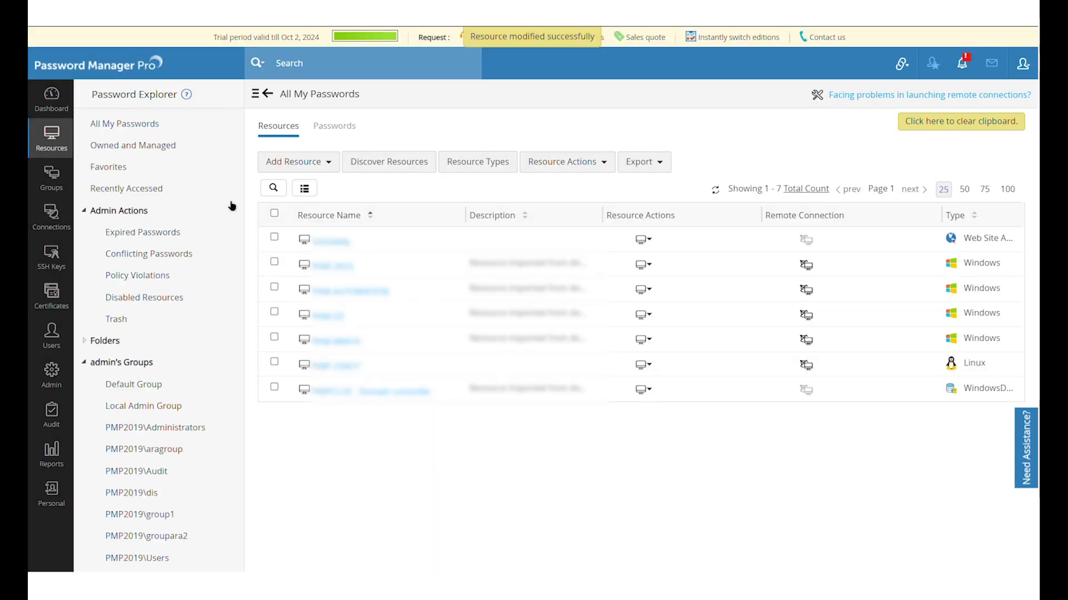
- View the Web App Connections list to find the GoDaddy connection
left_click(72, 218)
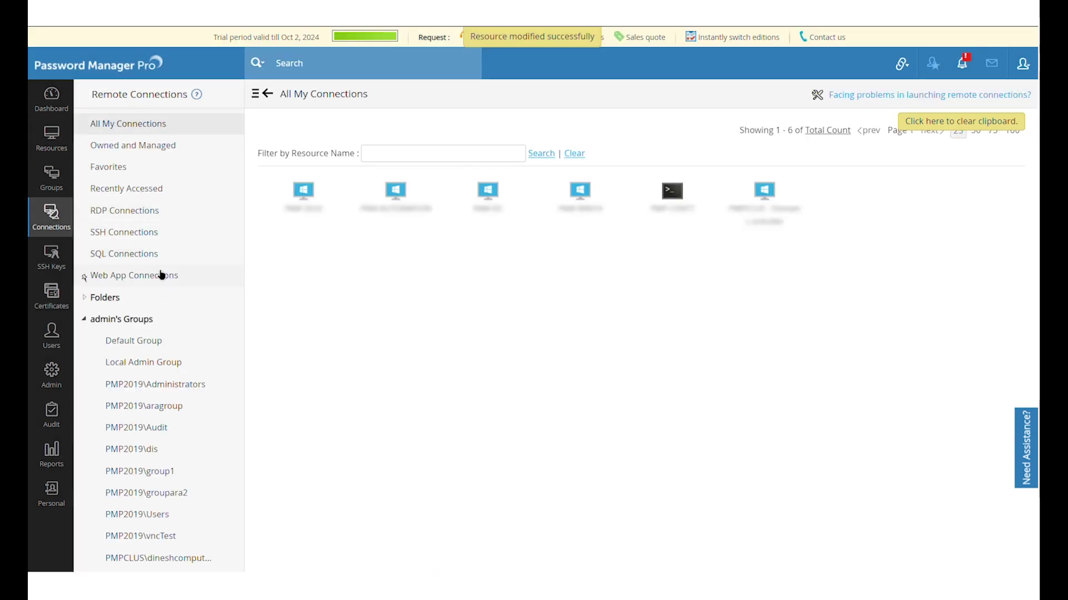
left_click(161, 274)
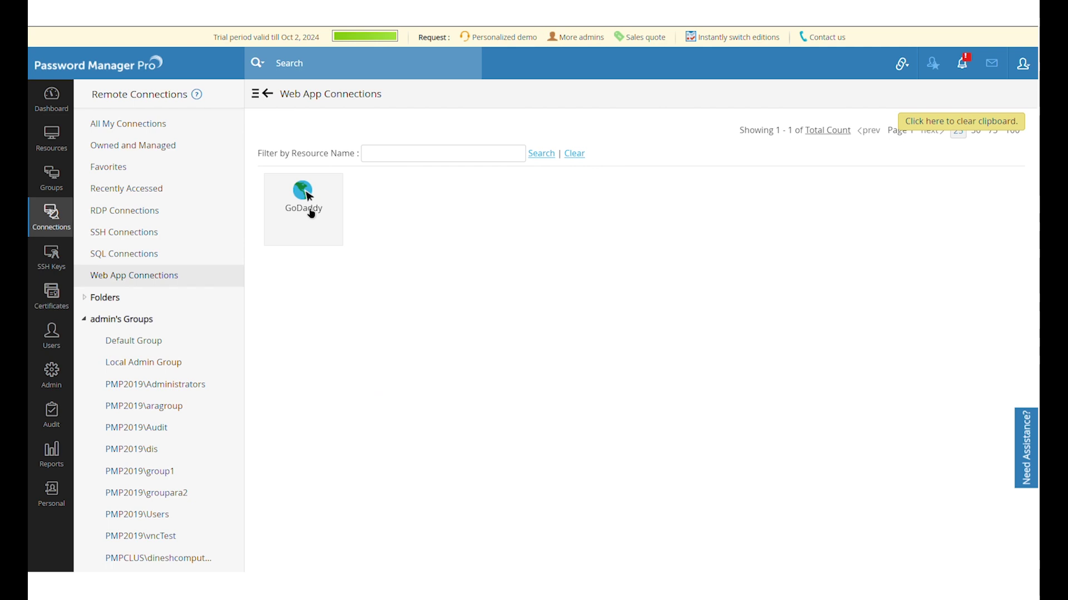
left_click(1023, 63)
left_click(993, 277)
- Browse the RDP, SSH and SQL connection lists and return to all connections
left_click(145, 216)
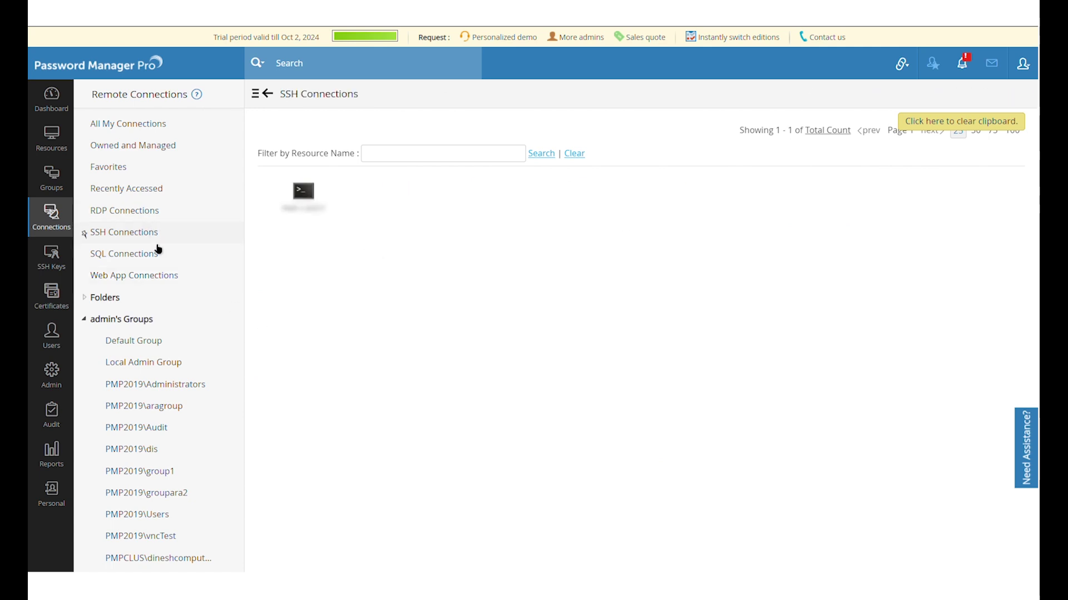
left_click(156, 255)
left_click(39, 156)
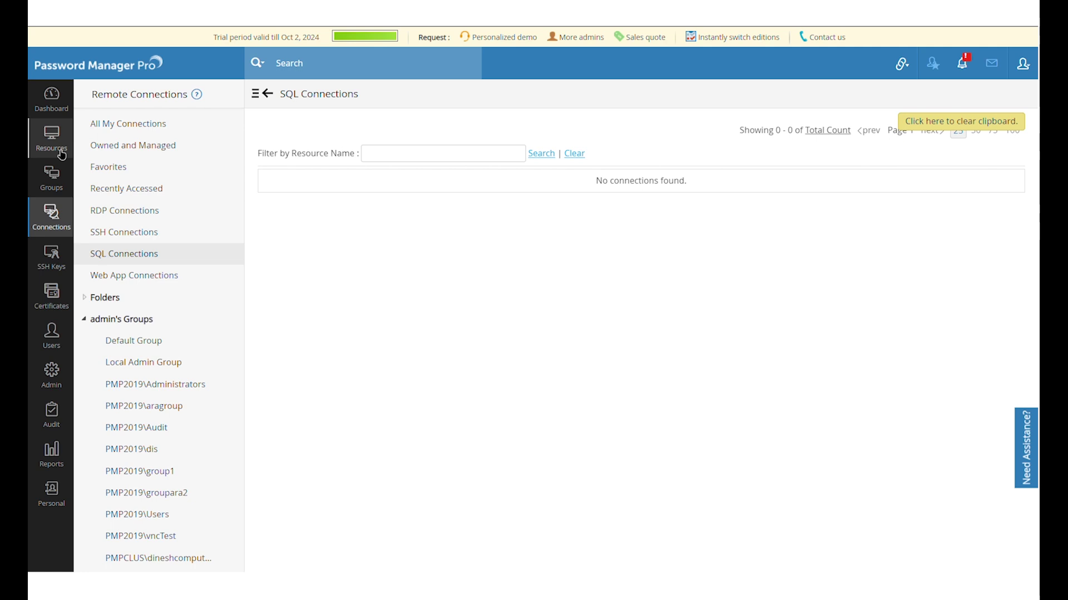
left_click(52, 225)
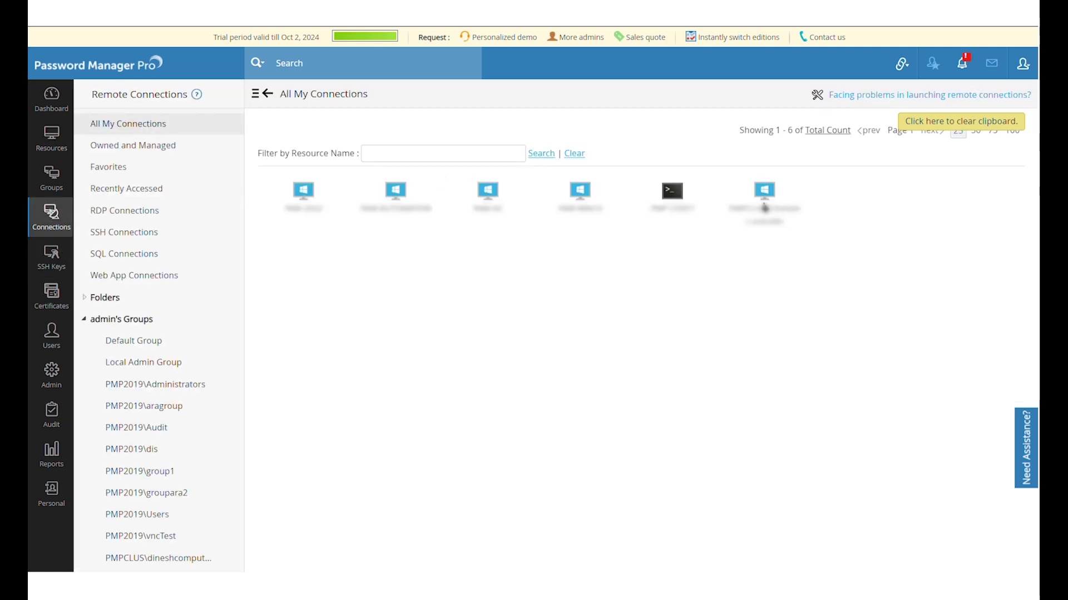
- Launch an RDP session to the PMPCLUS - Domain controller resource using its local account
mouse_move(762, 209)
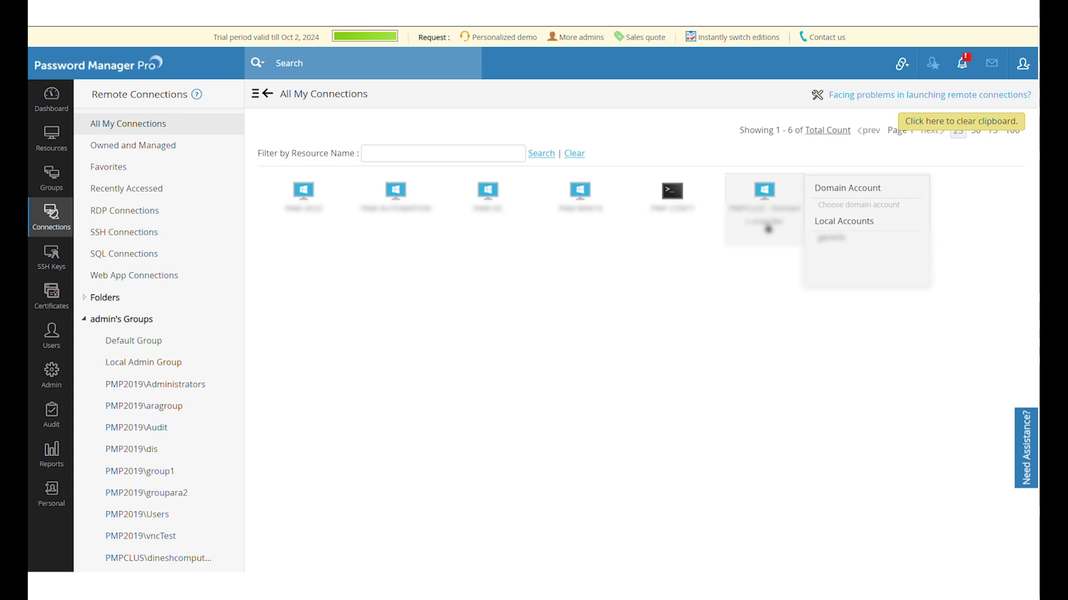
left_click(752, 346)
left_click(853, 246)
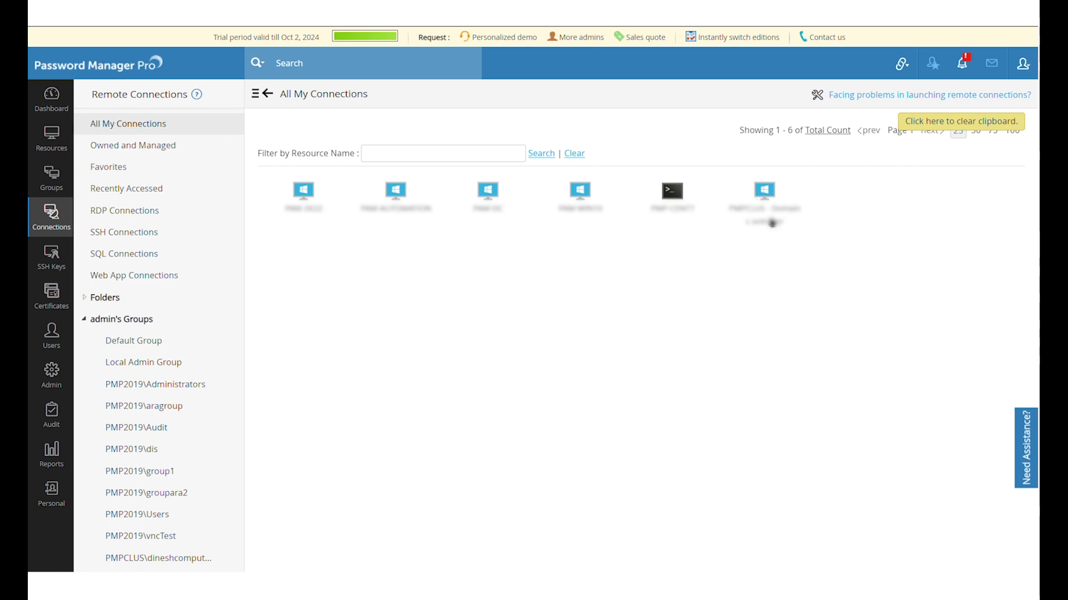
mouse_move(771, 222)
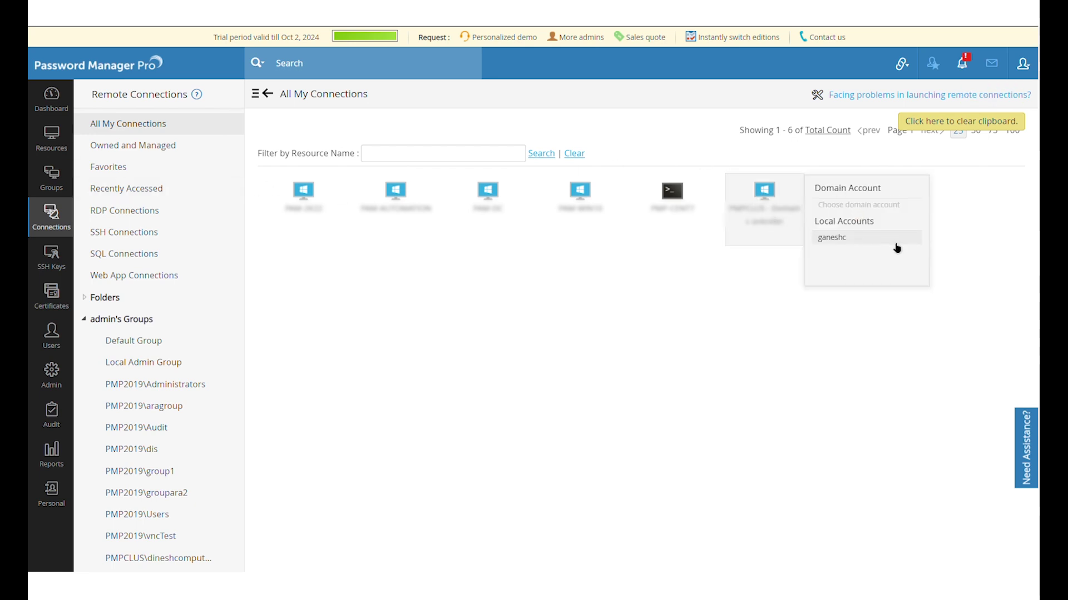
mouse_move(674, 214)
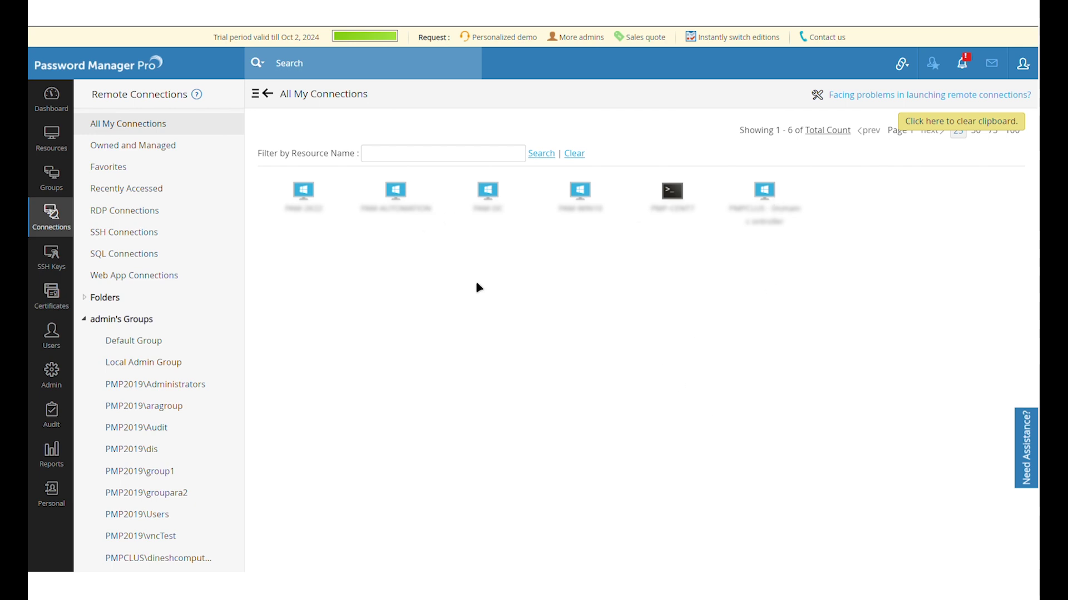
- Review the Resource Audit trail and look through its list of operation types
left_click(65, 425)
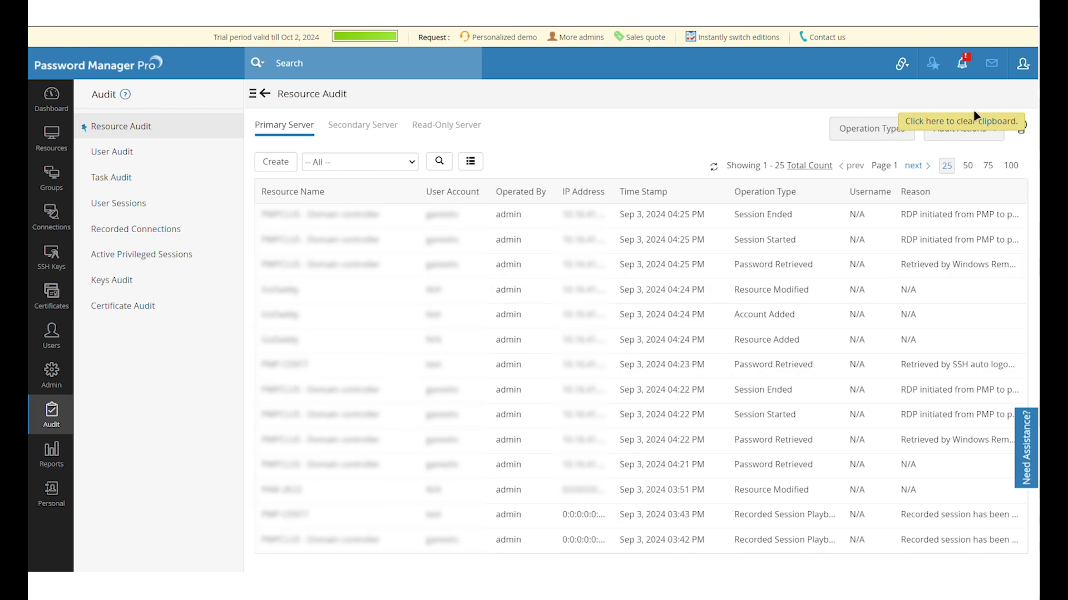
scroll(659, 362, "down", 5)
scroll(658, 363, "up", 5)
left_click(855, 134)
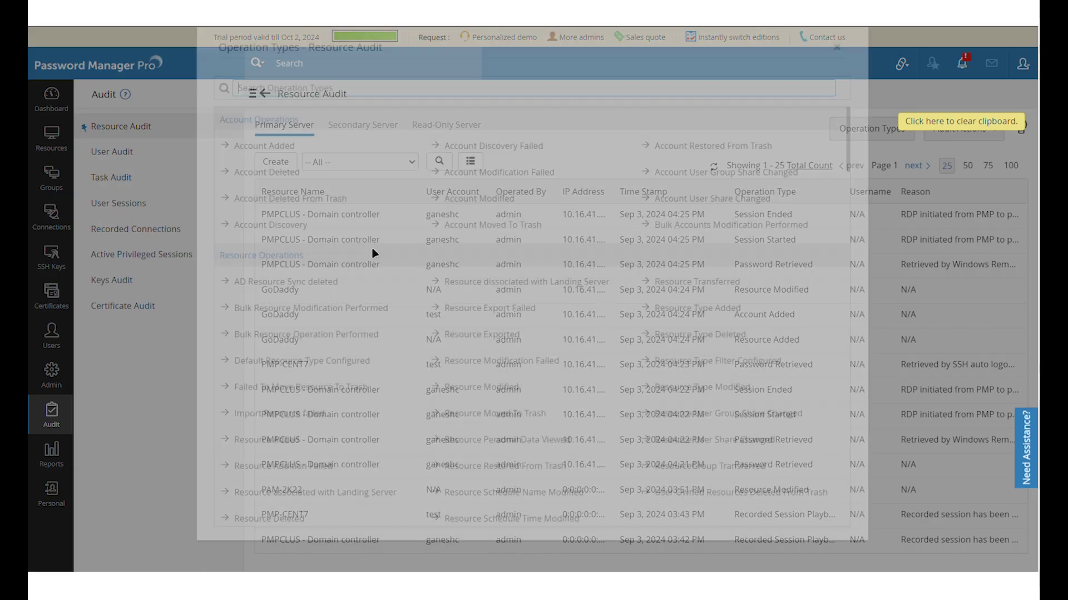
scroll(556, 310, "down", 20)
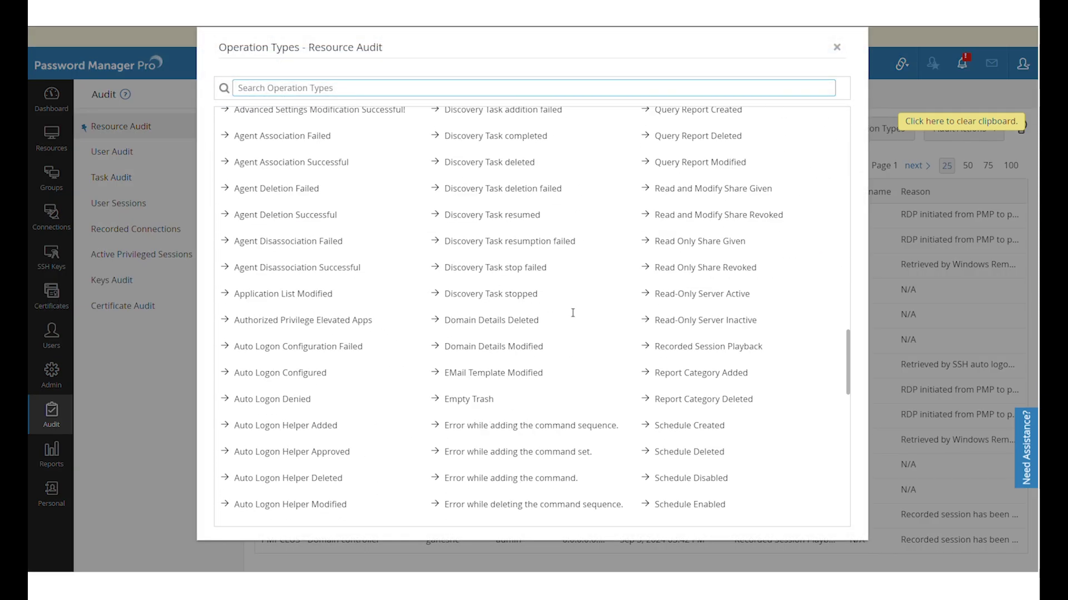
scroll(567, 310, "down", 10)
scroll(567, 309, "up", 20)
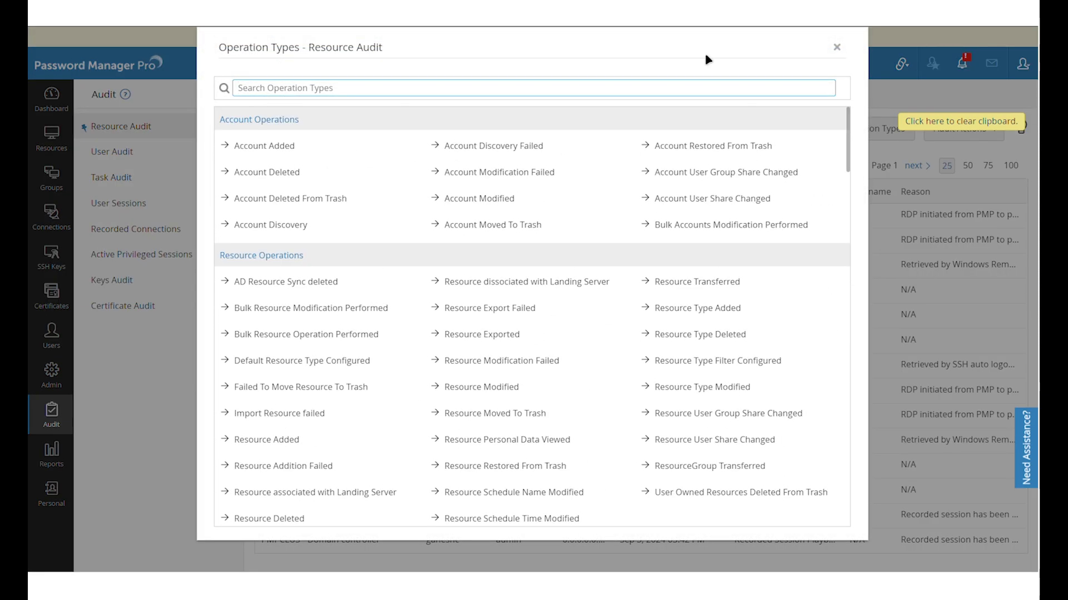
left_click(836, 47)
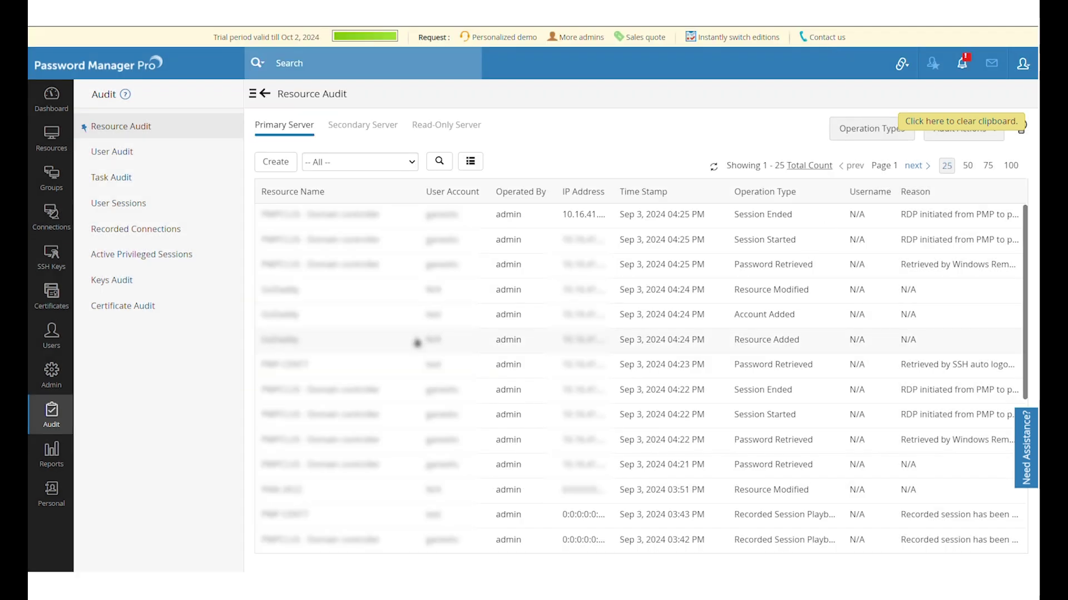
- Show the column search fields in the Resource Audit and clear the clipboard
left_click(449, 161)
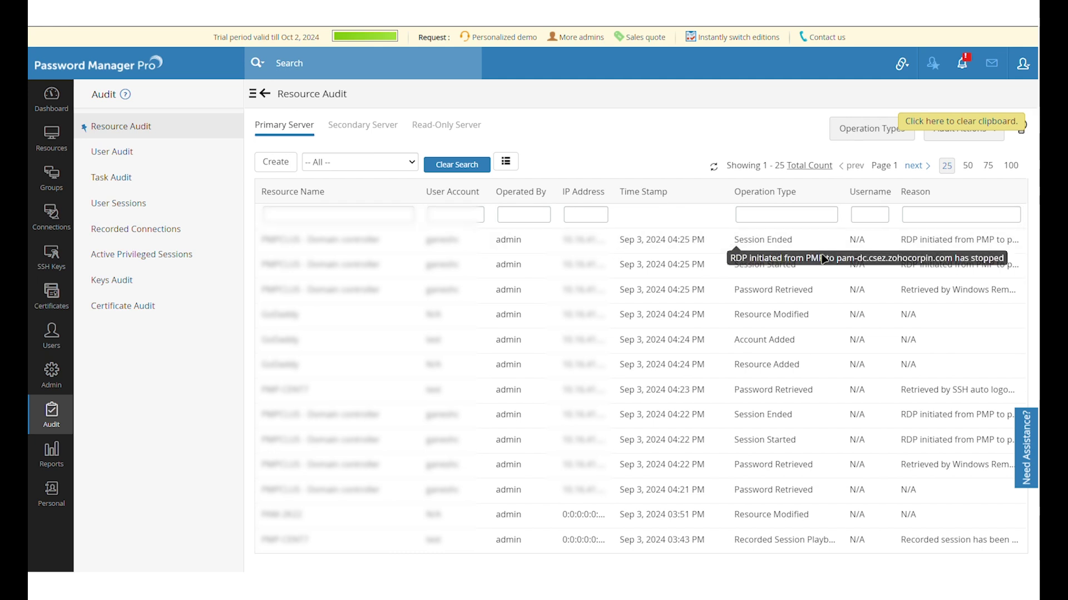
left_click(963, 125)
left_click(965, 129)
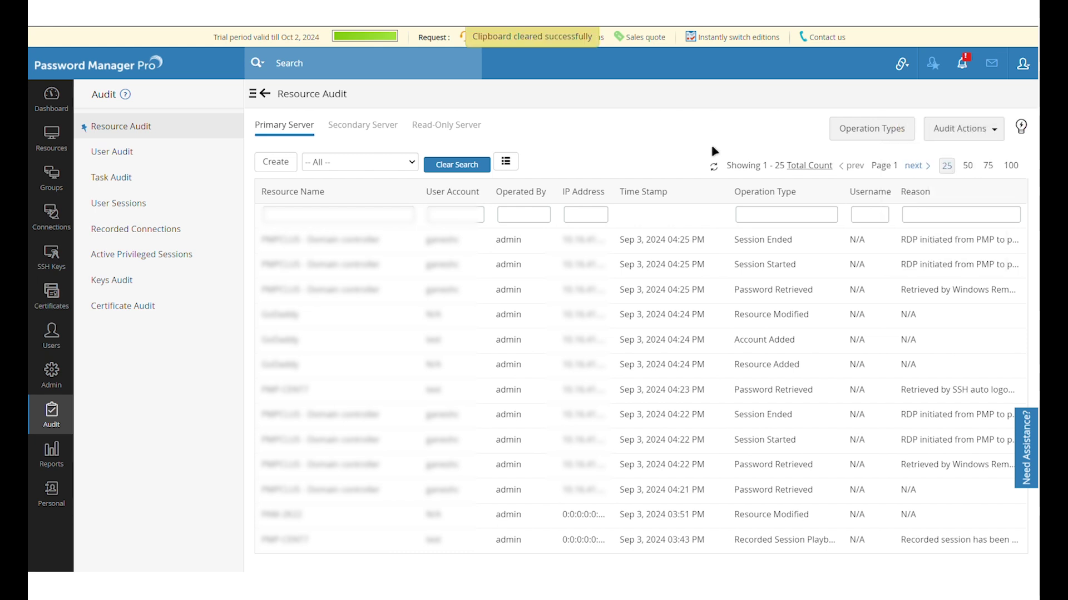
left_click(514, 162)
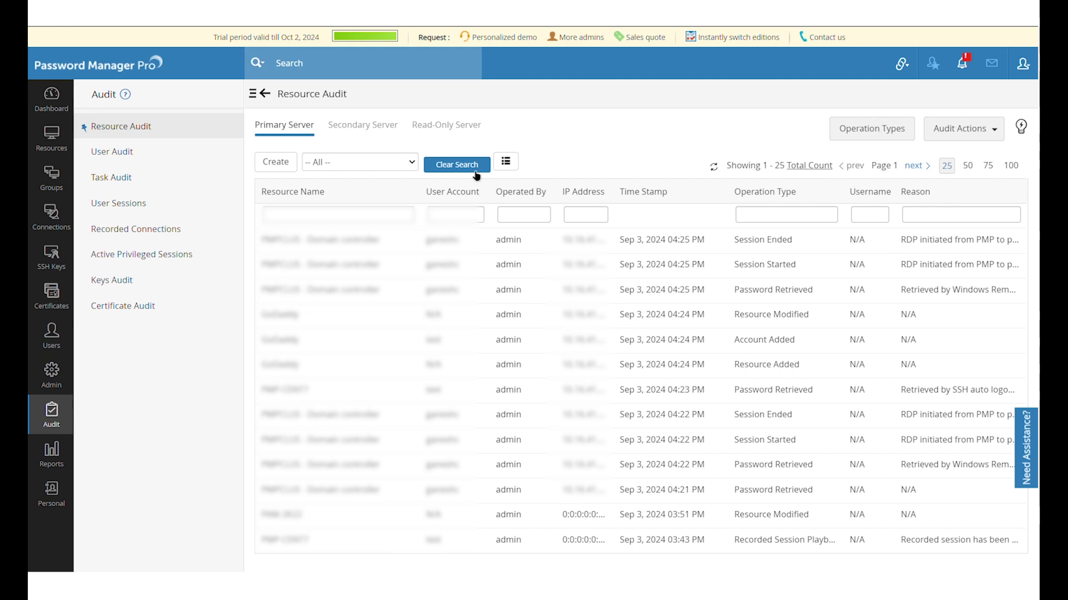
- Play back the recorded connections from Sep 3, 2024 at 04:25 PM, 04:22 PM and 04:23 PM
left_click(180, 239)
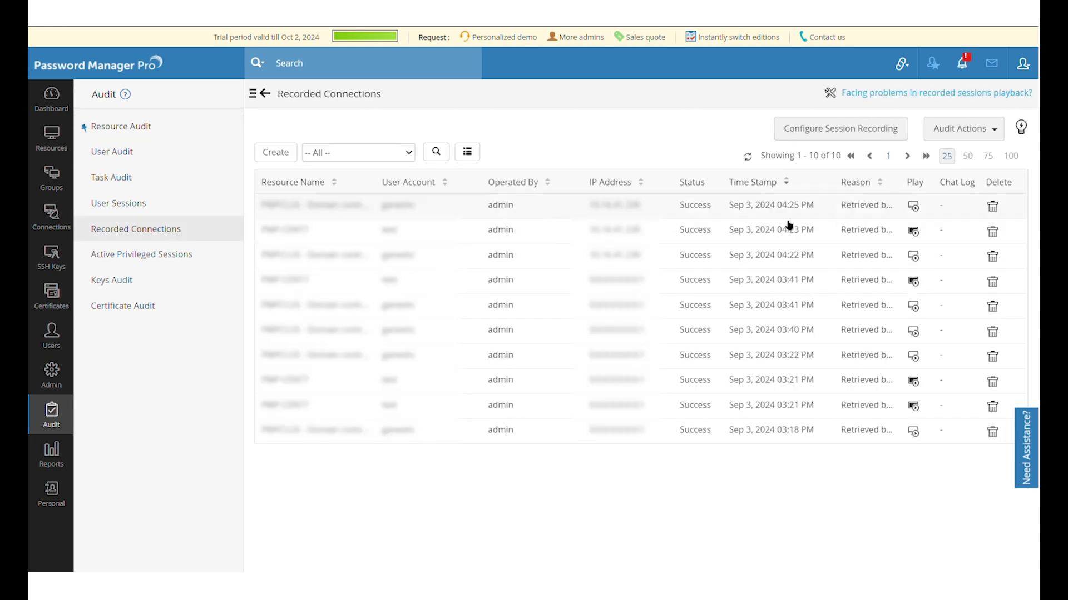
left_click(913, 207)
left_click(915, 257)
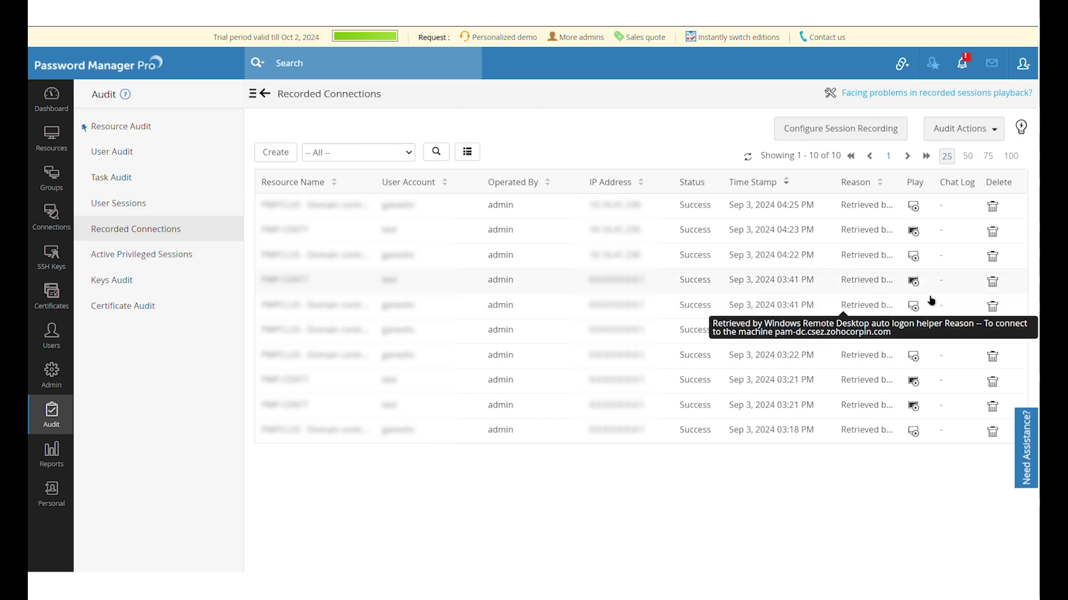
left_click(920, 238)
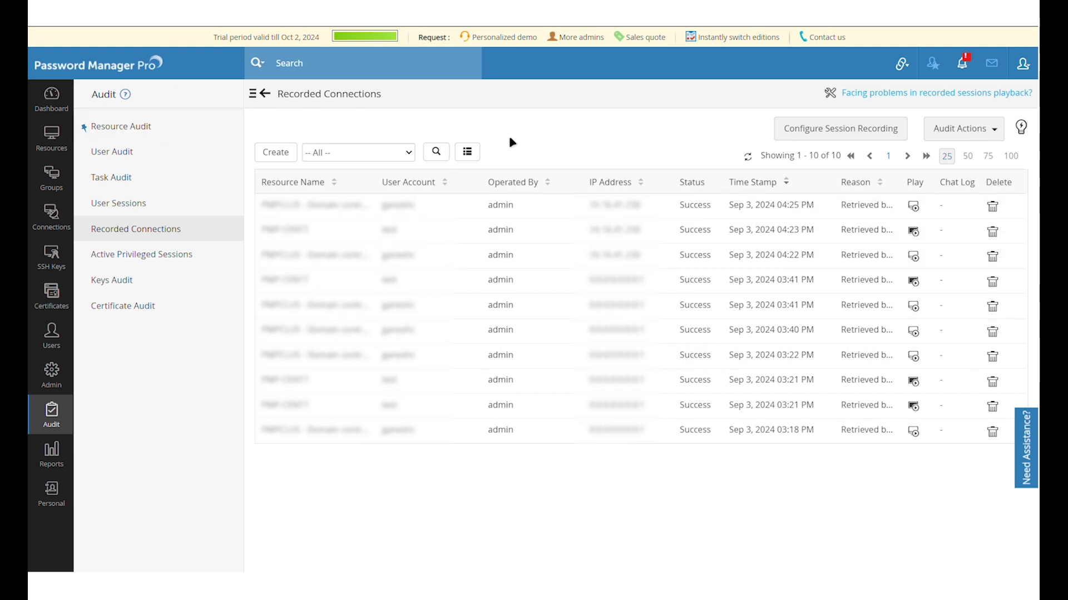
- Look through the password and compliance reports, view the NERC-CIP report generation options, and close them without generating
left_click(46, 145)
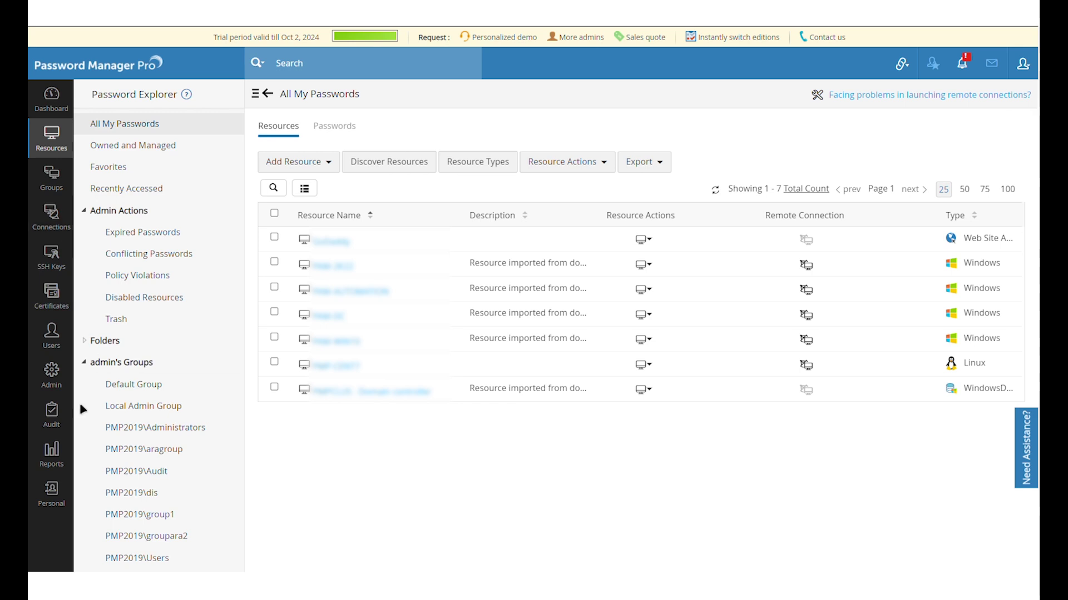
left_click(52, 456)
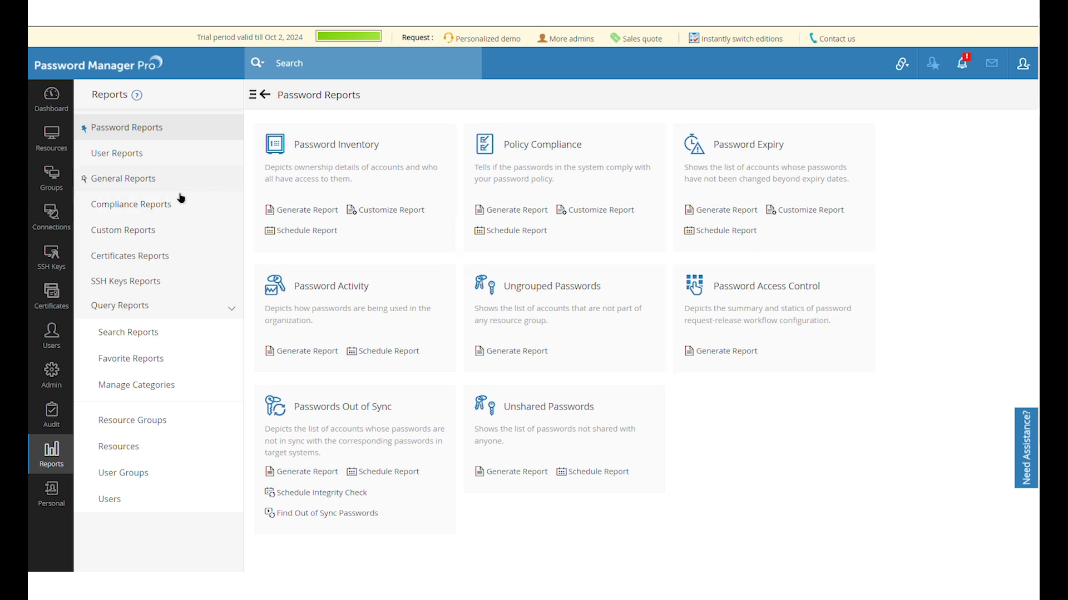
left_click(138, 207)
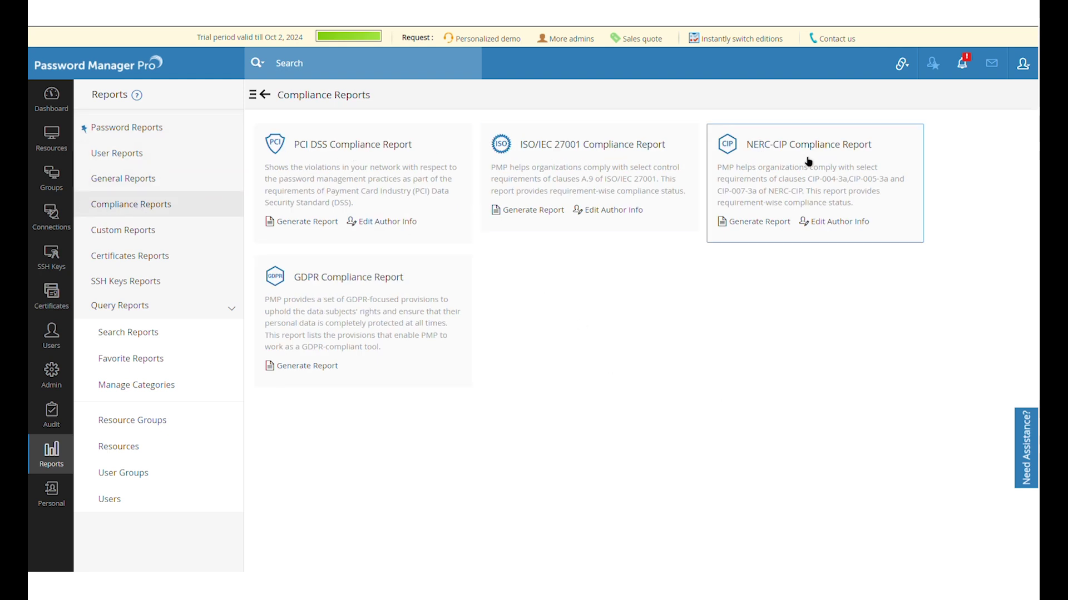
left_click(759, 222)
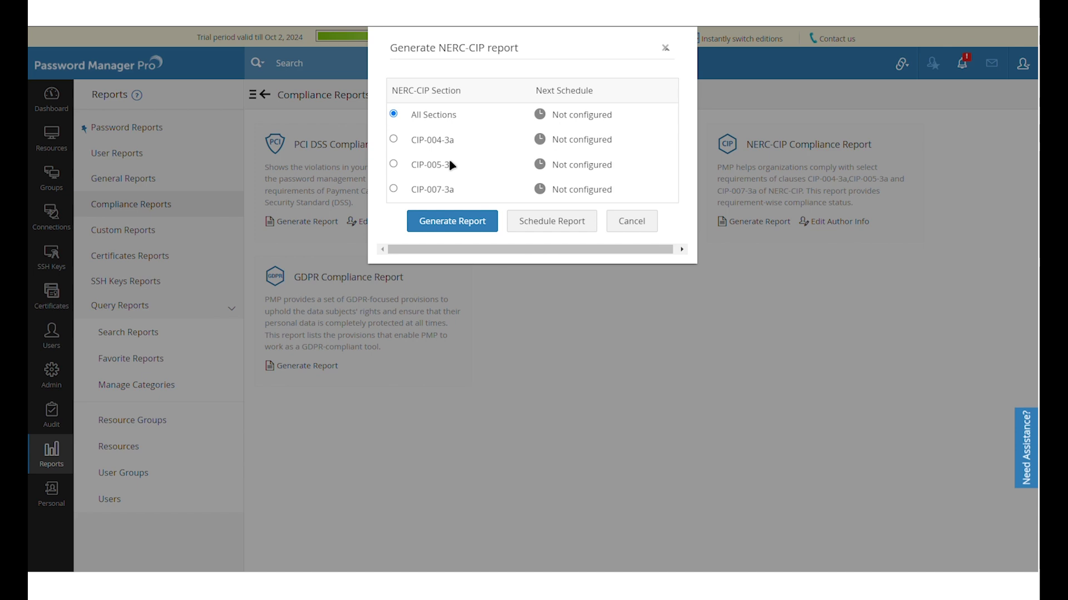
left_click(630, 223)
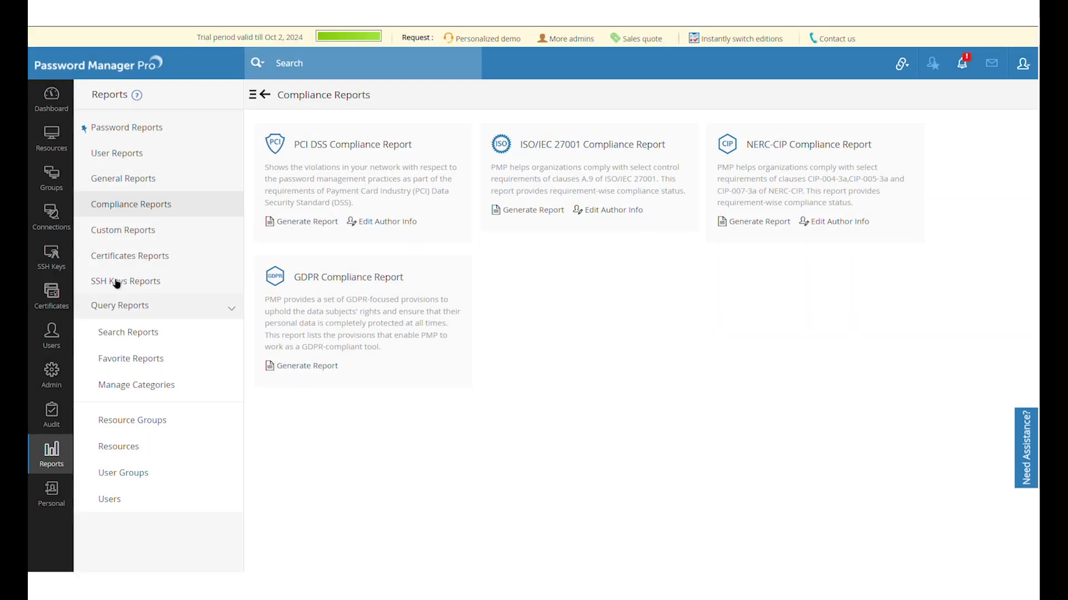
- View the schedule options of the Password Inventory report and close them without scheduling
left_click(196, 139)
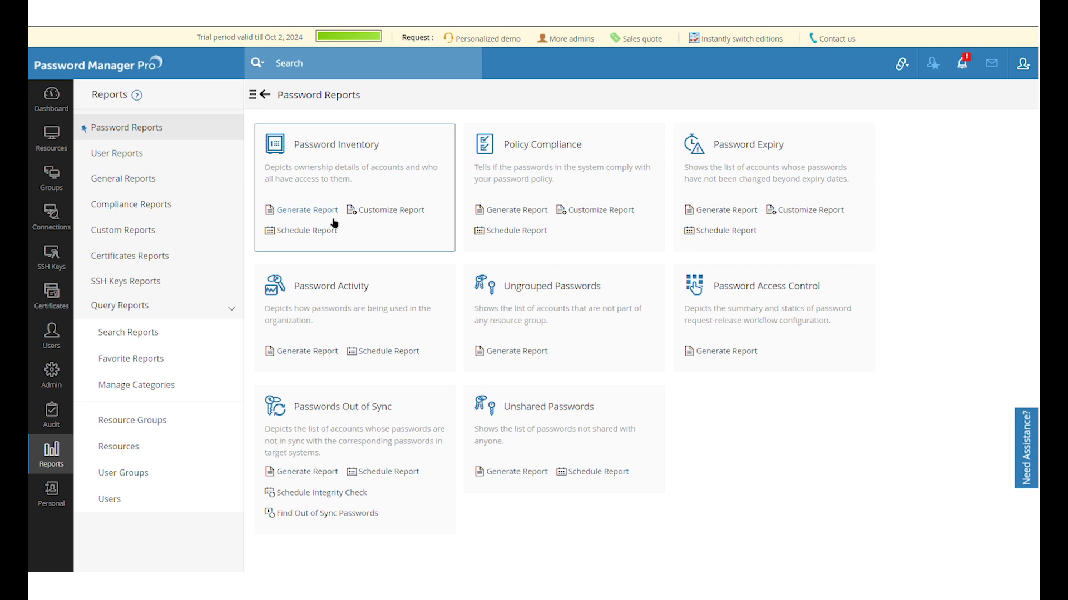
left_click(305, 232)
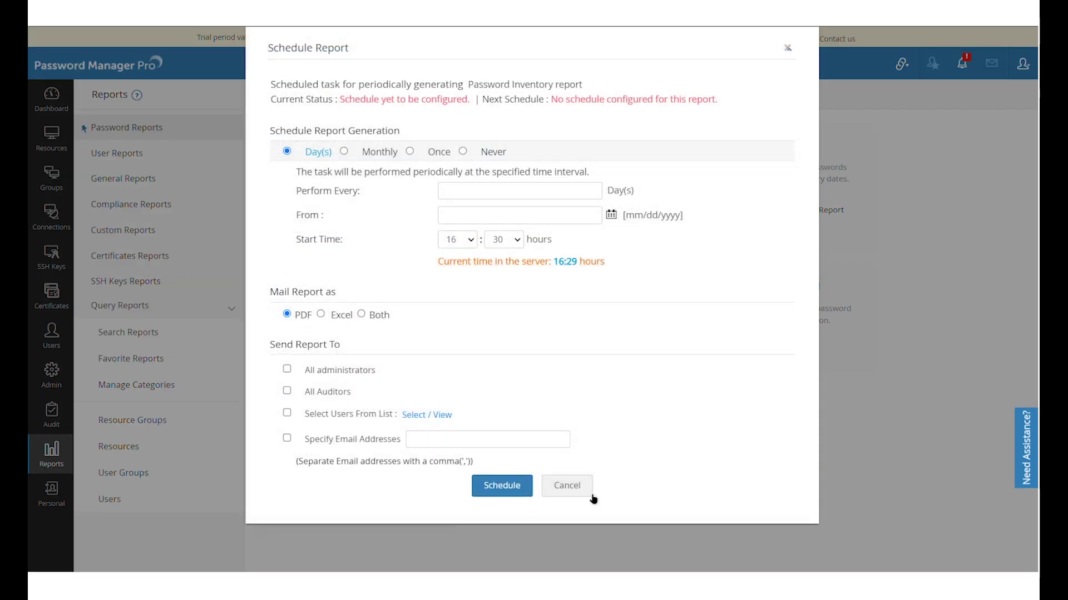
left_click(589, 494)
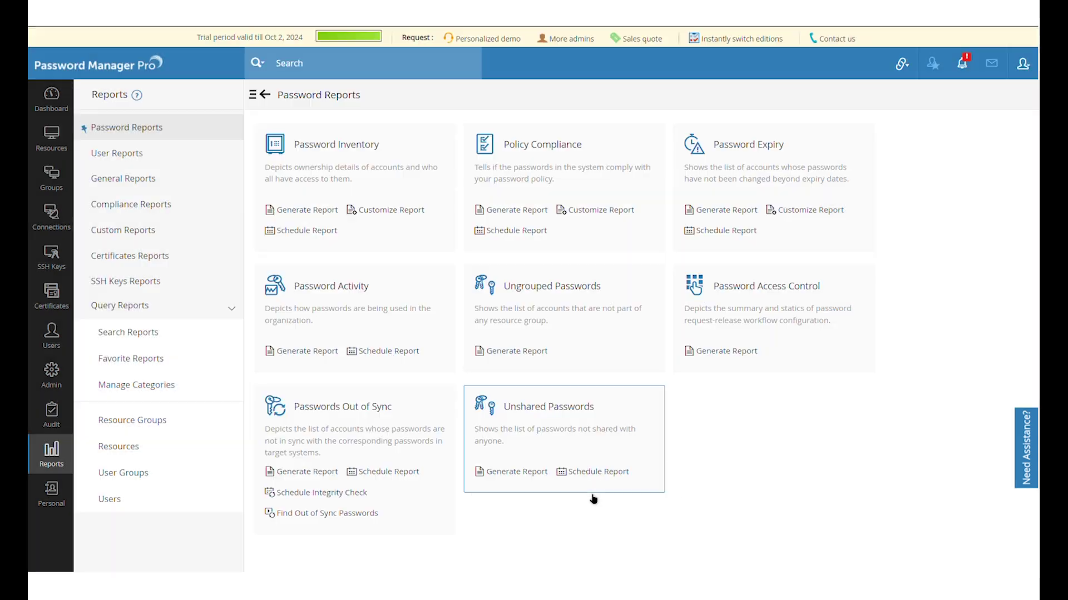
- Review the password and user dashboards, and inspect today's failed logins in the User Activity chart
left_click(53, 110)
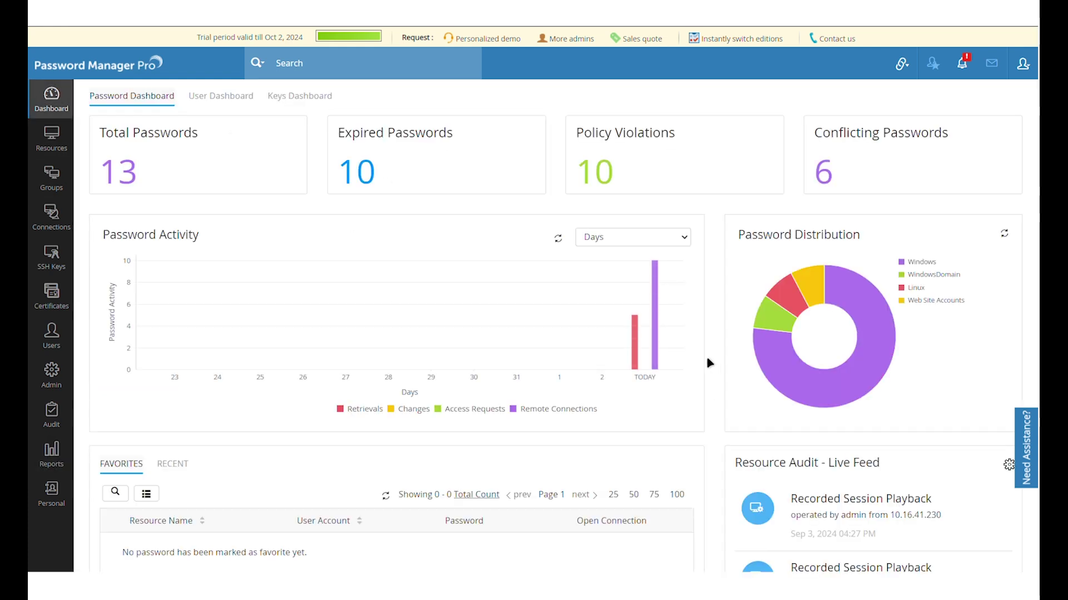
left_click(248, 99)
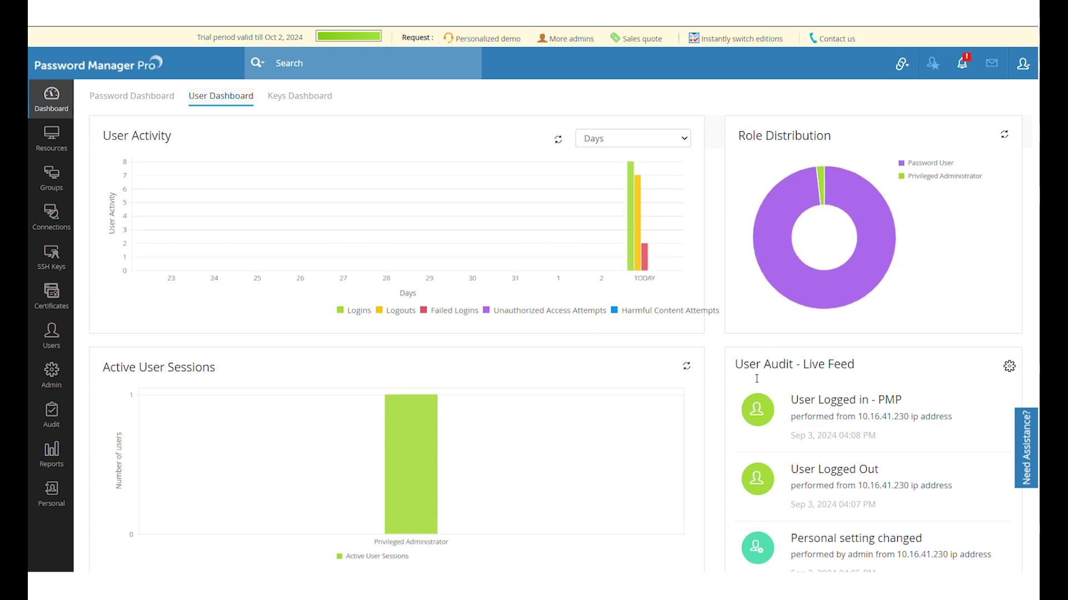
mouse_move(652, 266)
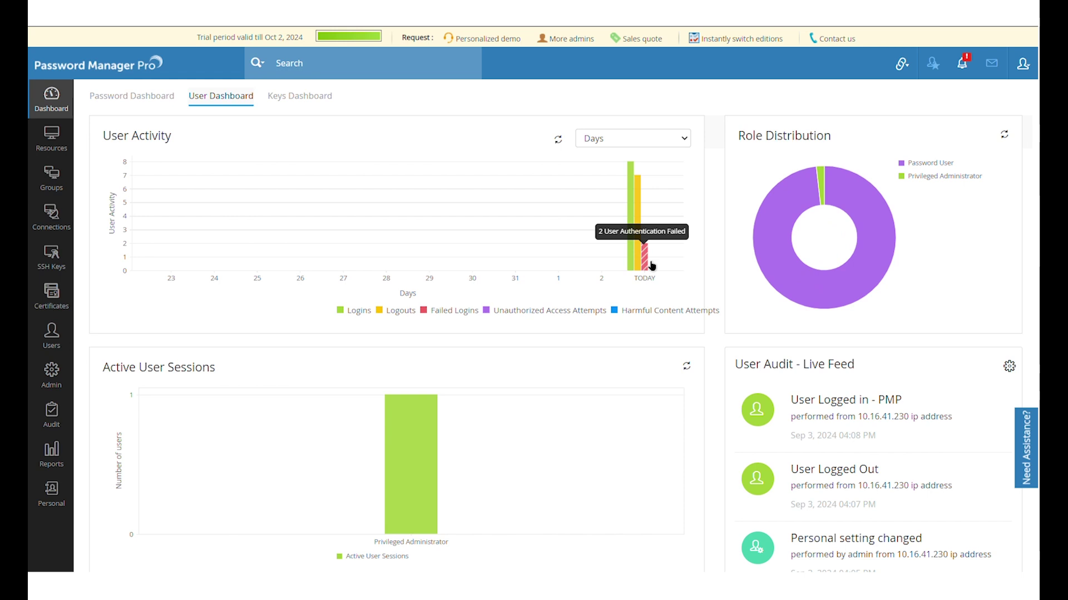
left_click(652, 266)
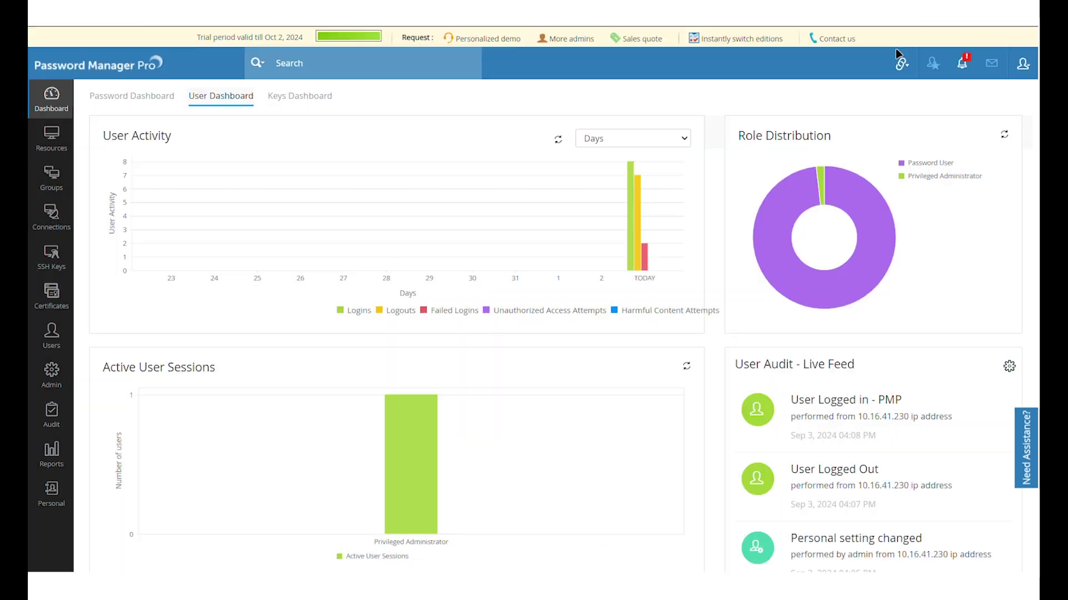
left_click(897, 47)
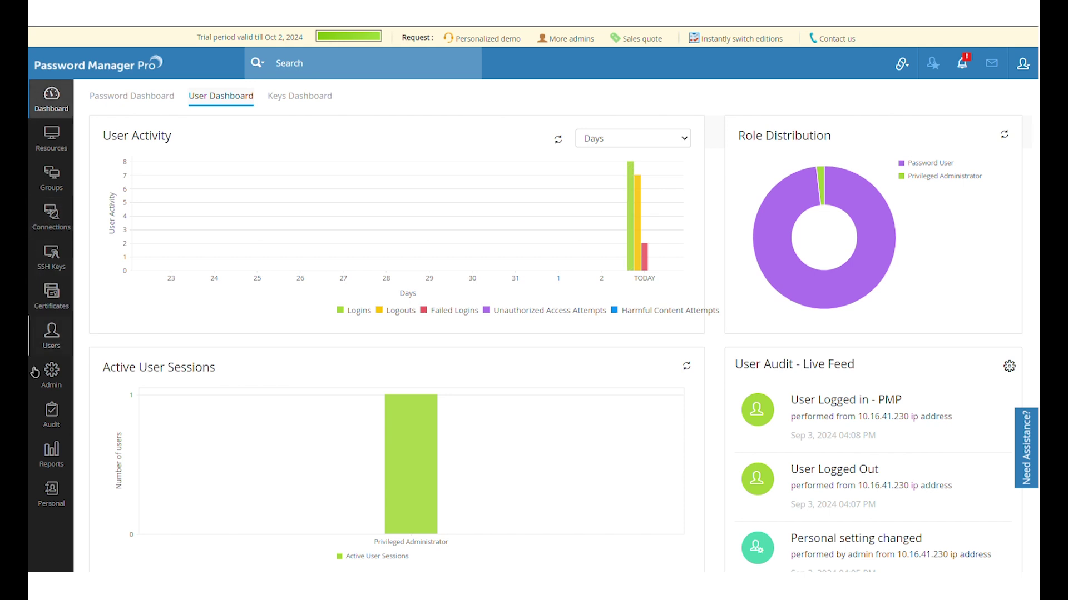
- Browse the administration settings down to the Configuration category, and return to the resource list
left_click(51, 386)
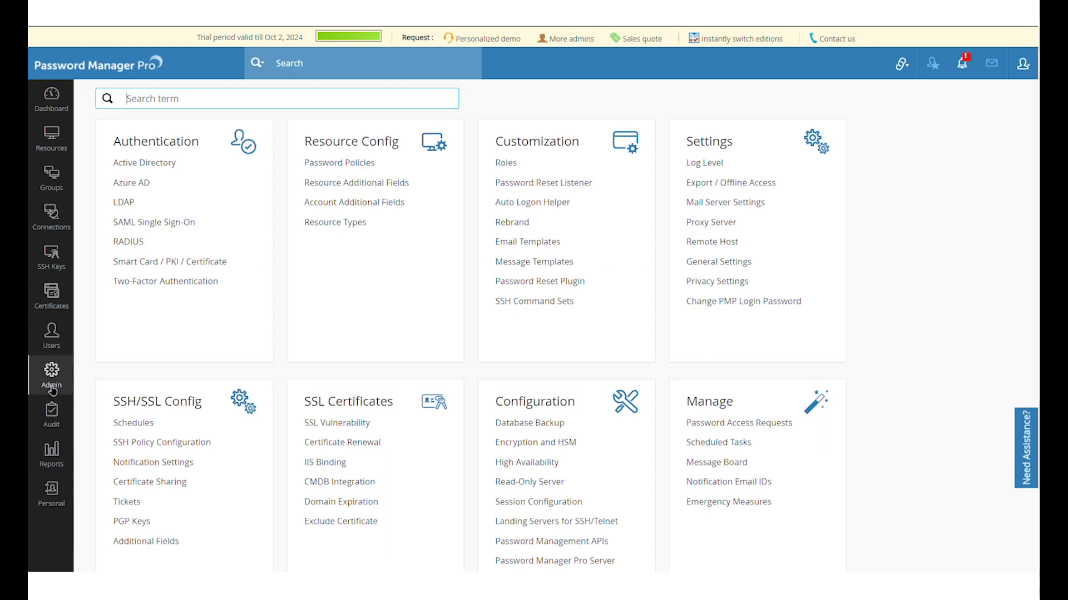
scroll(578, 322, "down", 5)
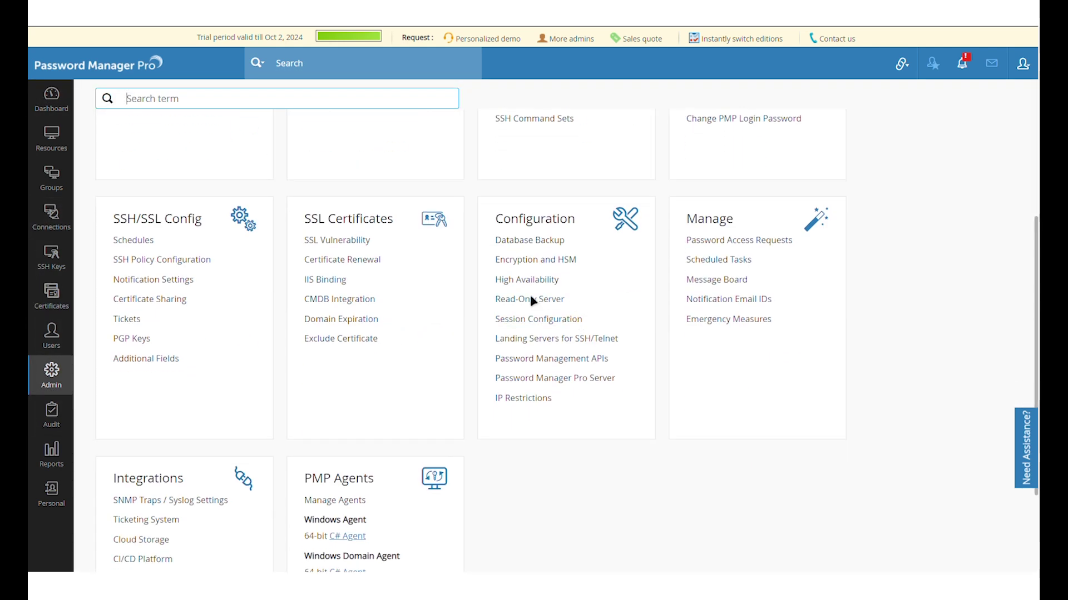
left_click(558, 291)
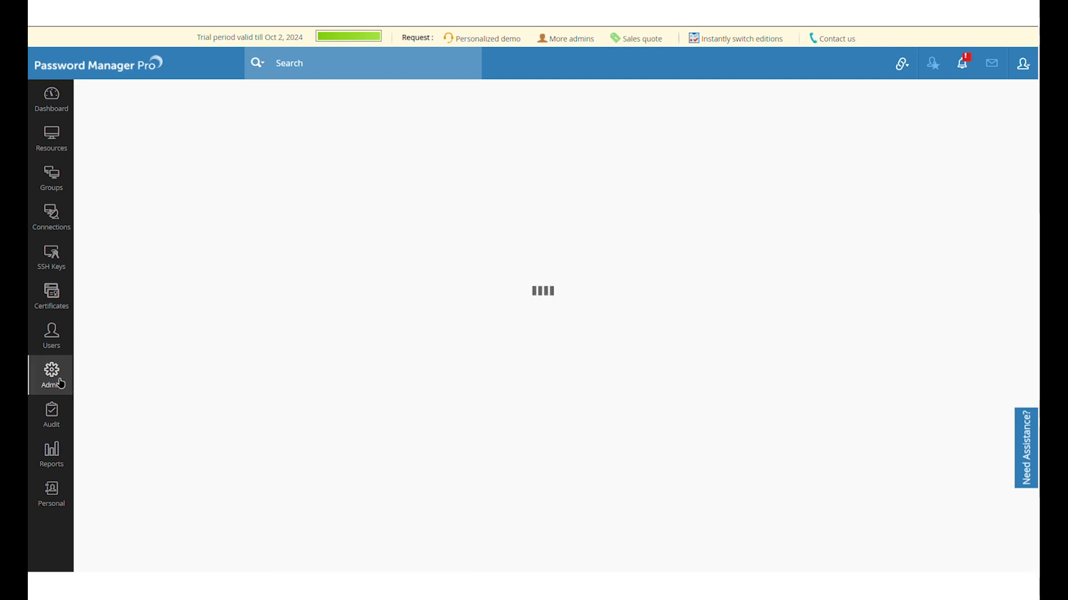
left_click(55, 145)
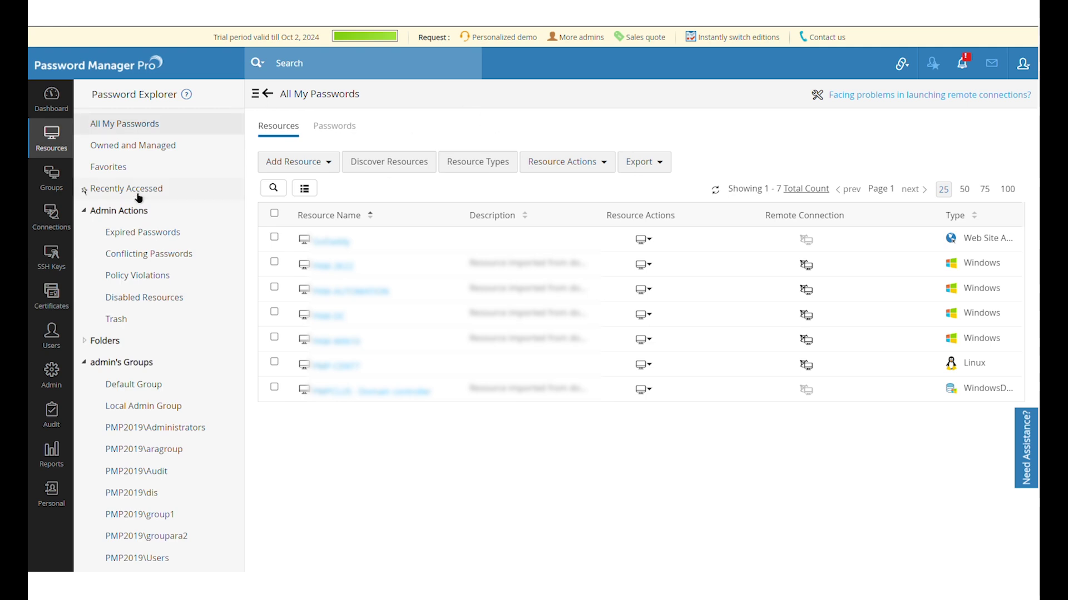
- View the scheduled Database Backup settings in the admin configuration and close them without saving
left_click(74, 378)
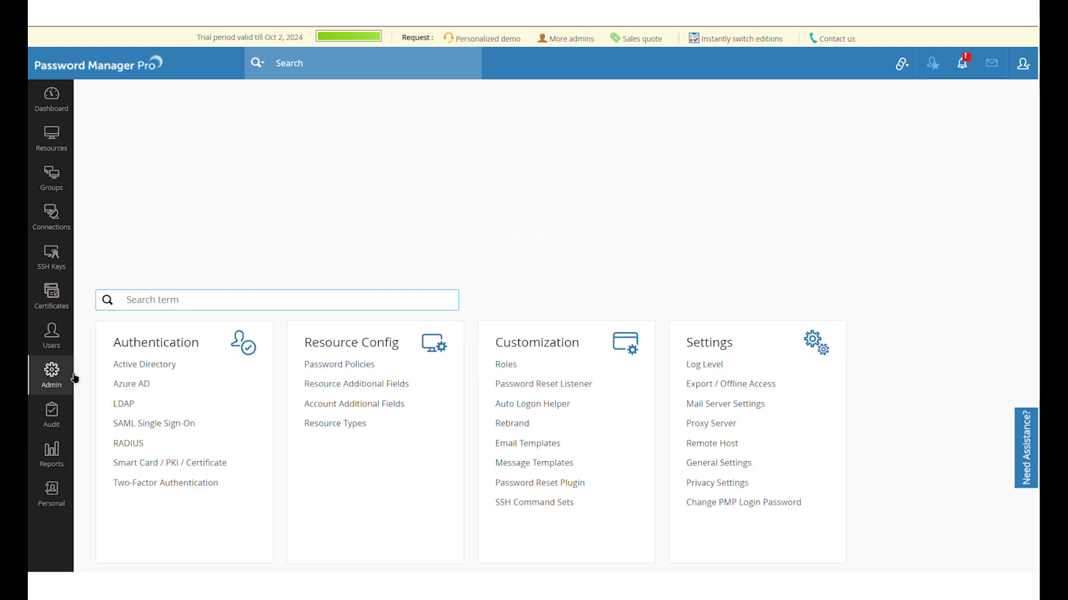
scroll(560, 382, "down", 5)
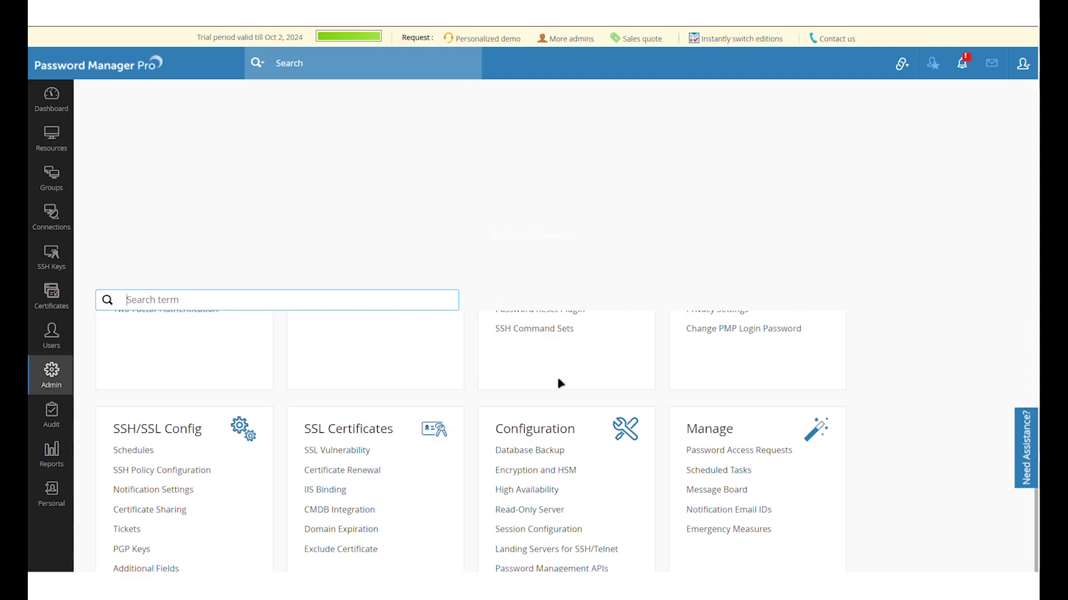
left_click(555, 369)
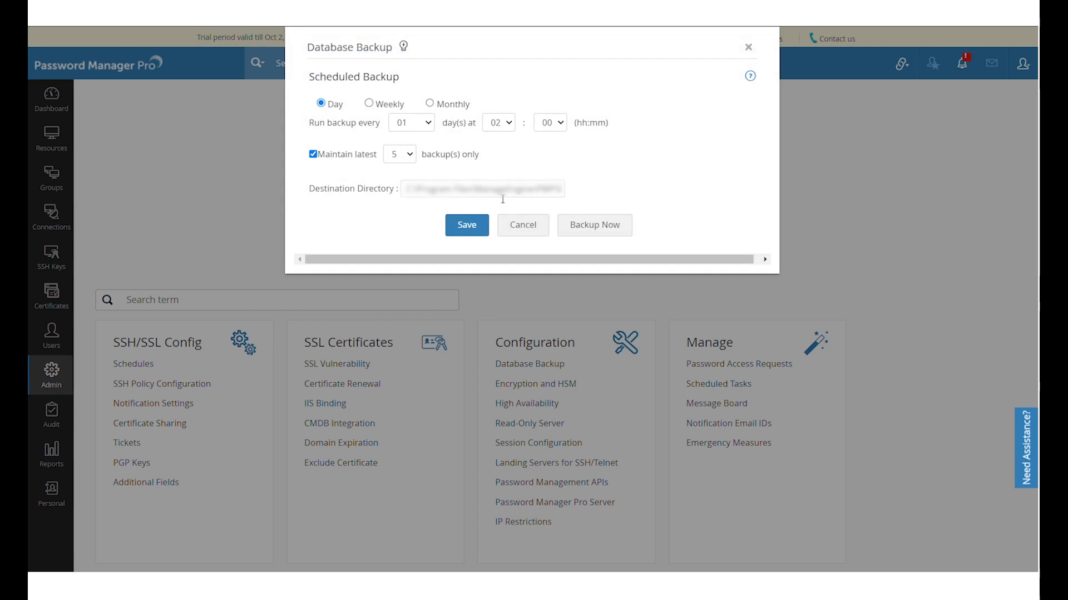
scroll(511, 193, "down", 4)
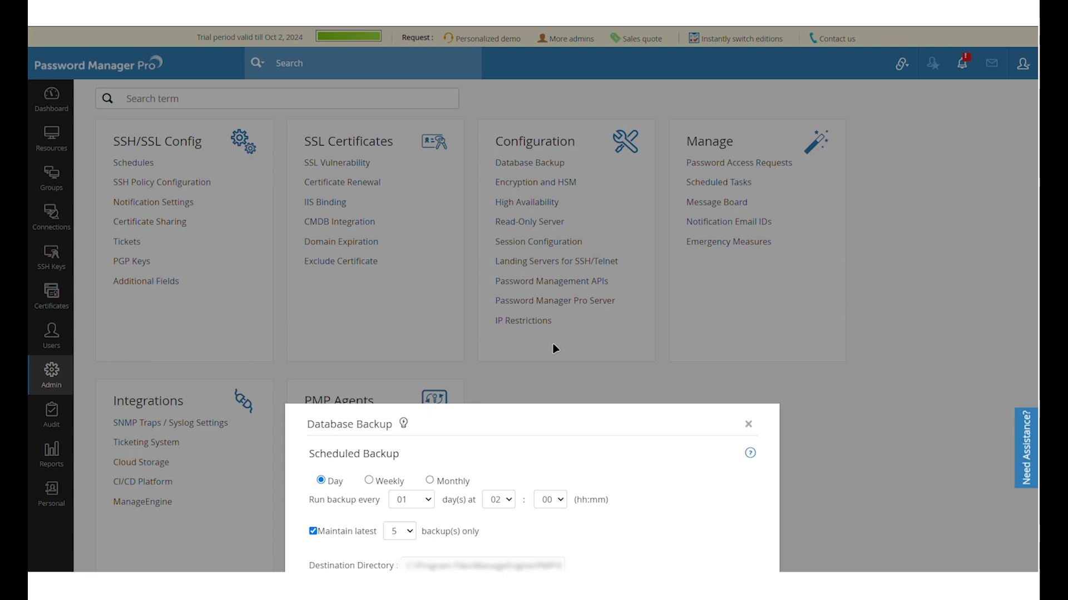
left_click(752, 429)
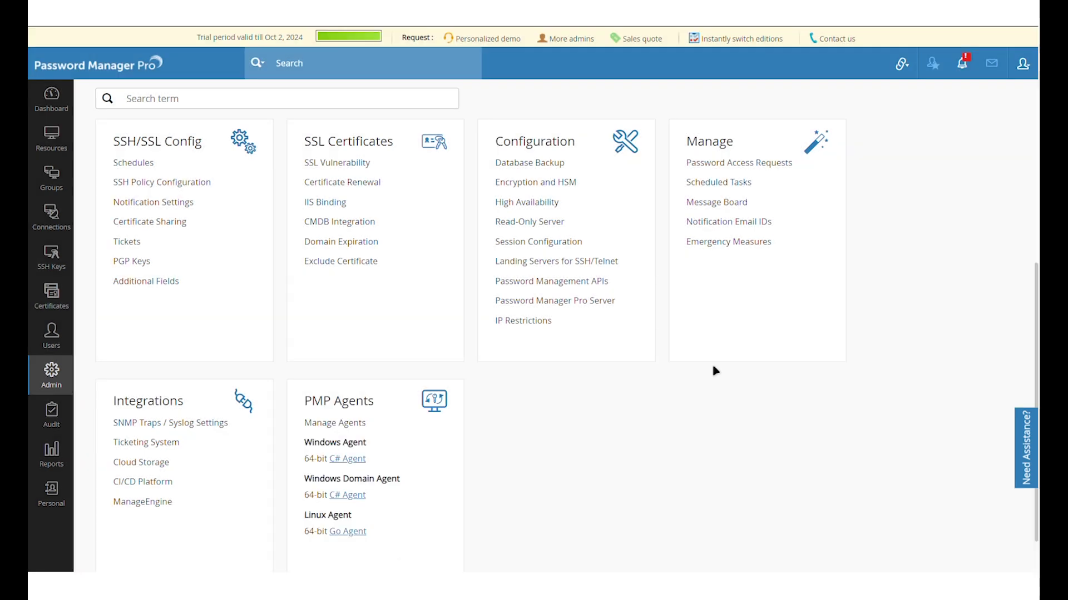
left_click(528, 164)
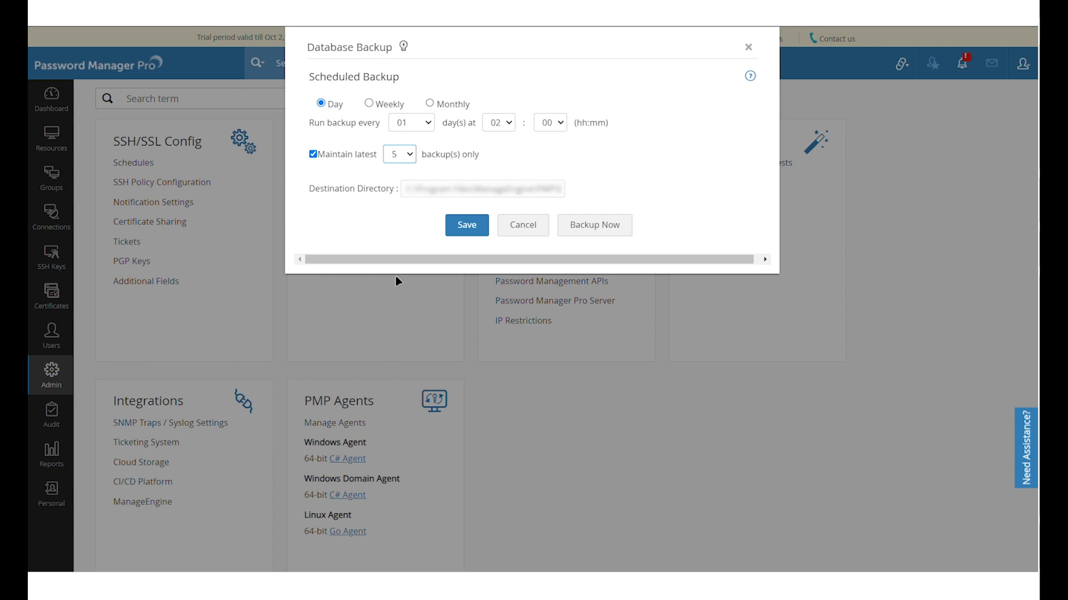
left_click(538, 232)
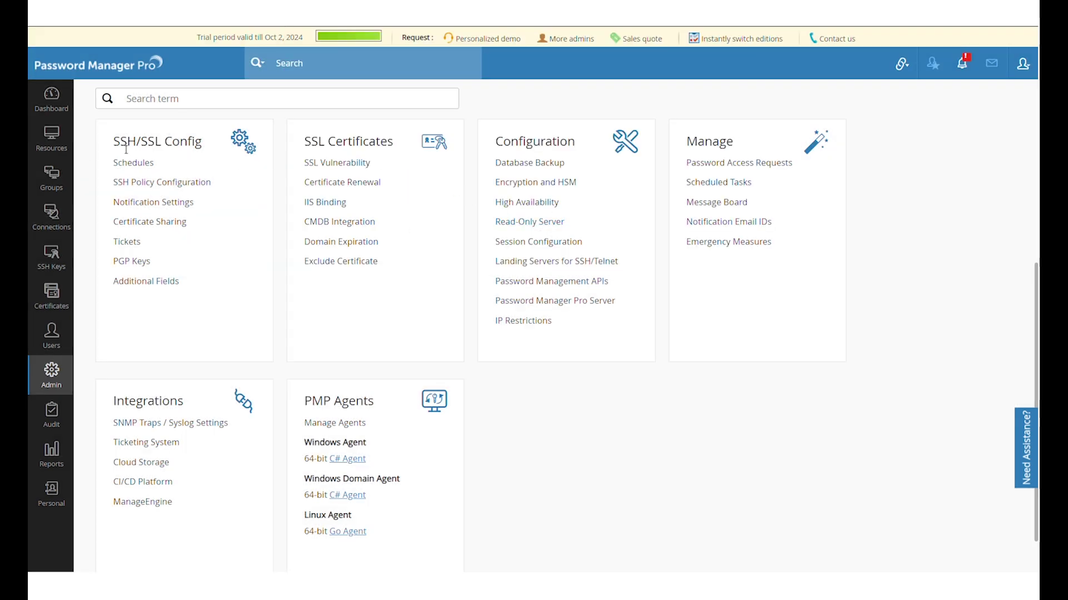
- Revisit the resource list and look through all administration categories, from Authentication to Integrations and PMP Agents
left_click(51, 137)
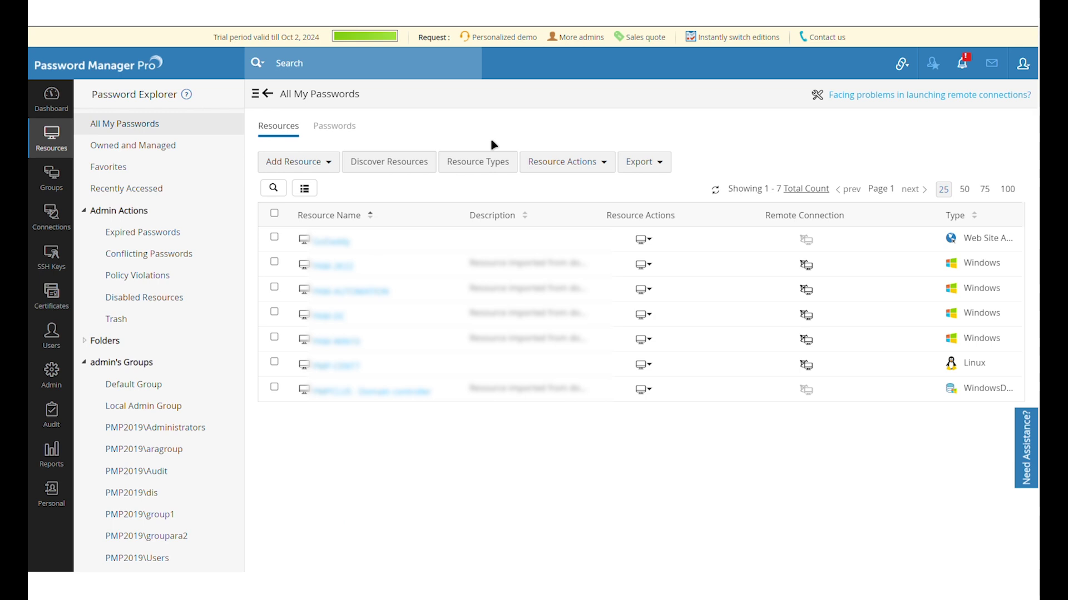
left_click(54, 384)
scroll(406, 292, "down", 5)
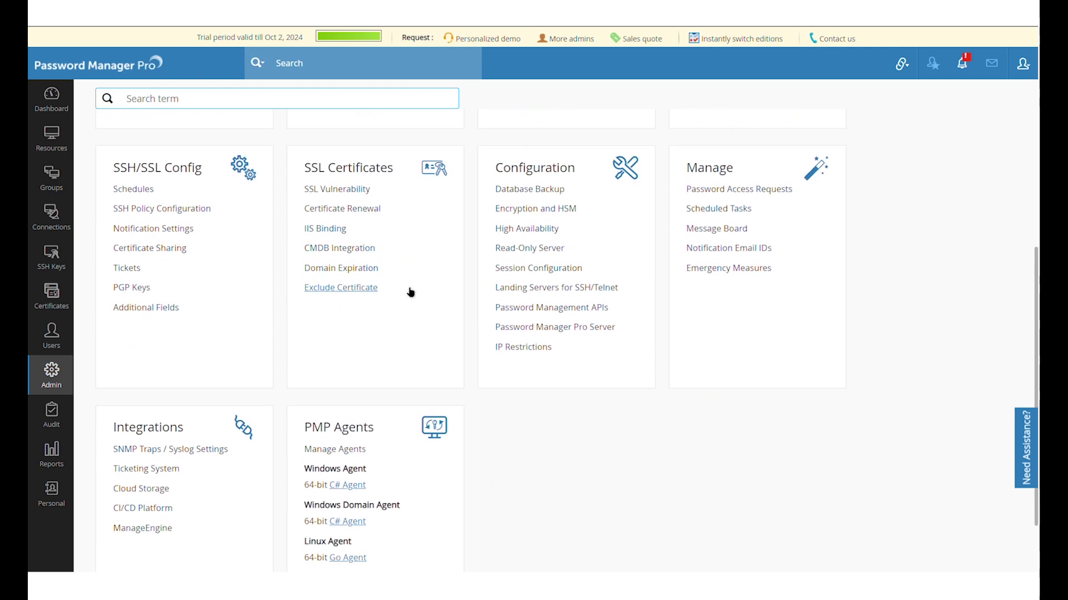
scroll(405, 292, "down", 2)
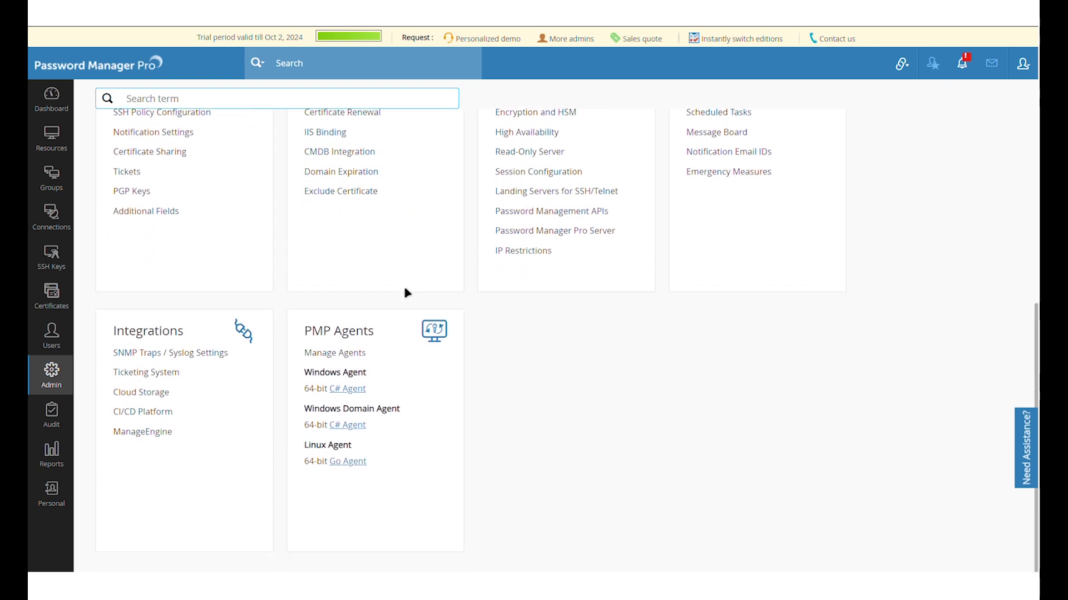
scroll(407, 292, "up", 2)
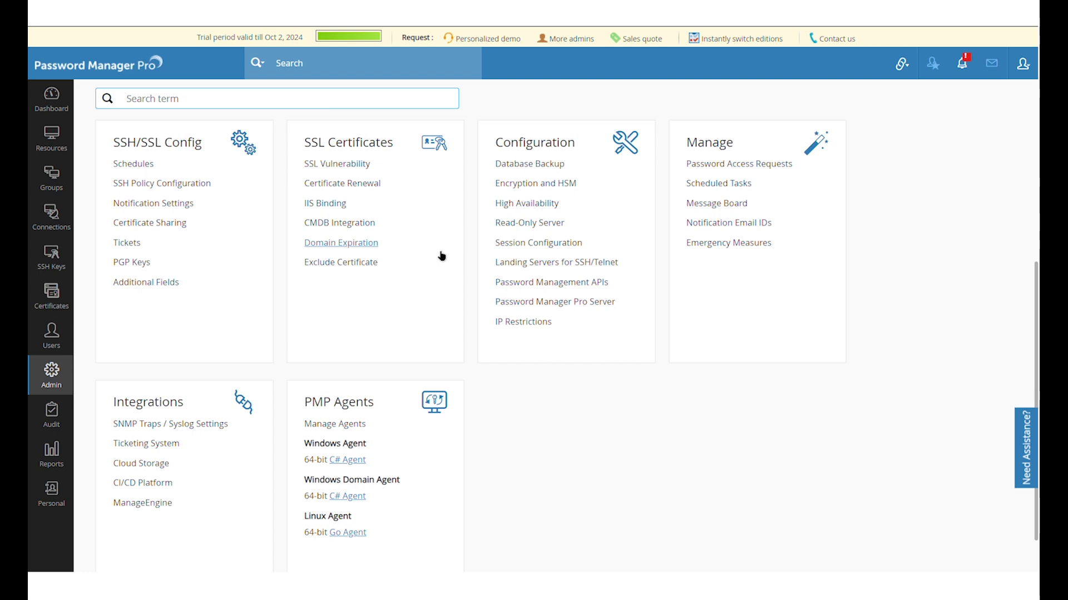
scroll(439, 256, "up", 5)
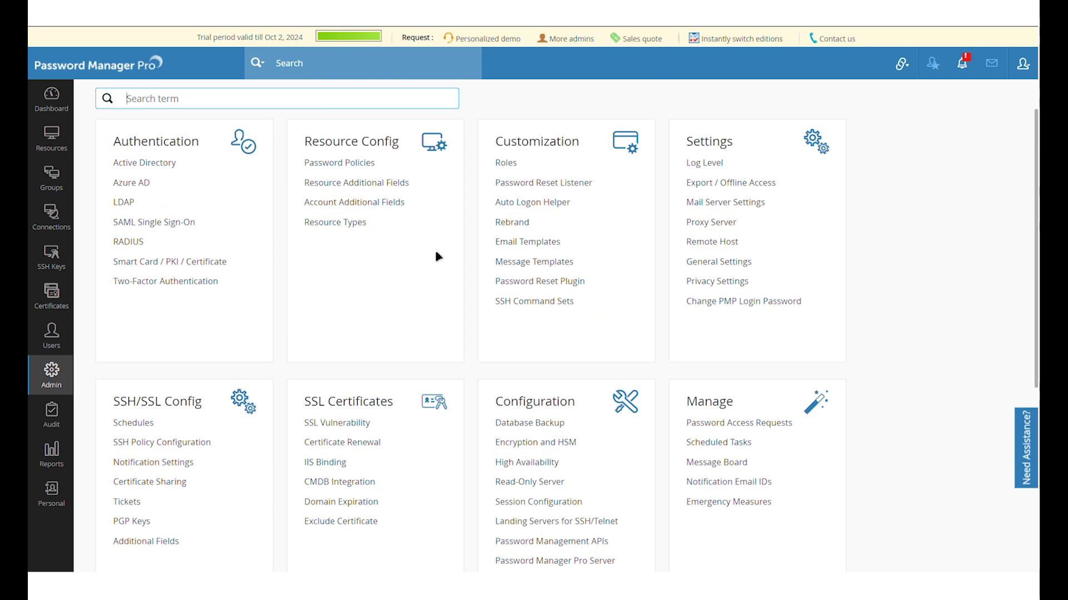
- View the passphrase creation form for personal passwords, leave it unfilled, and return to the password dashboard
left_click(63, 510)
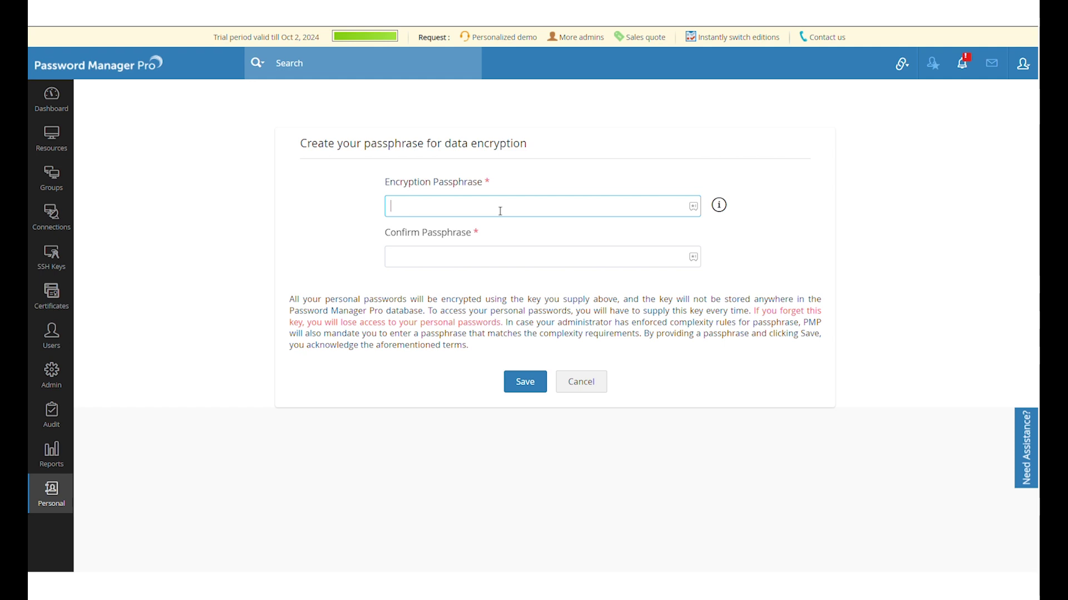
left_click(232, 192)
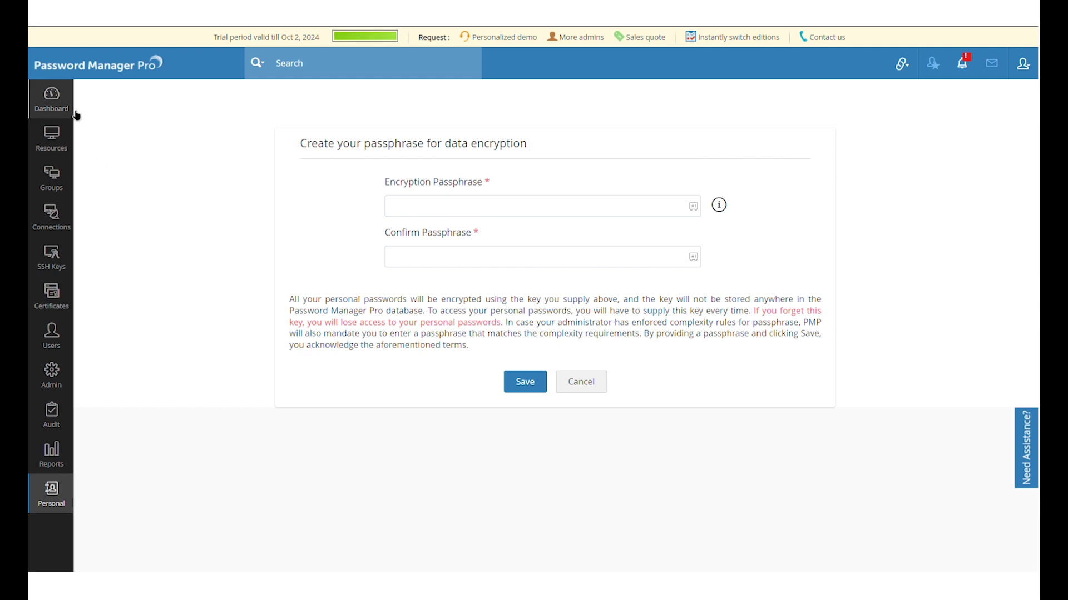
left_click(60, 98)
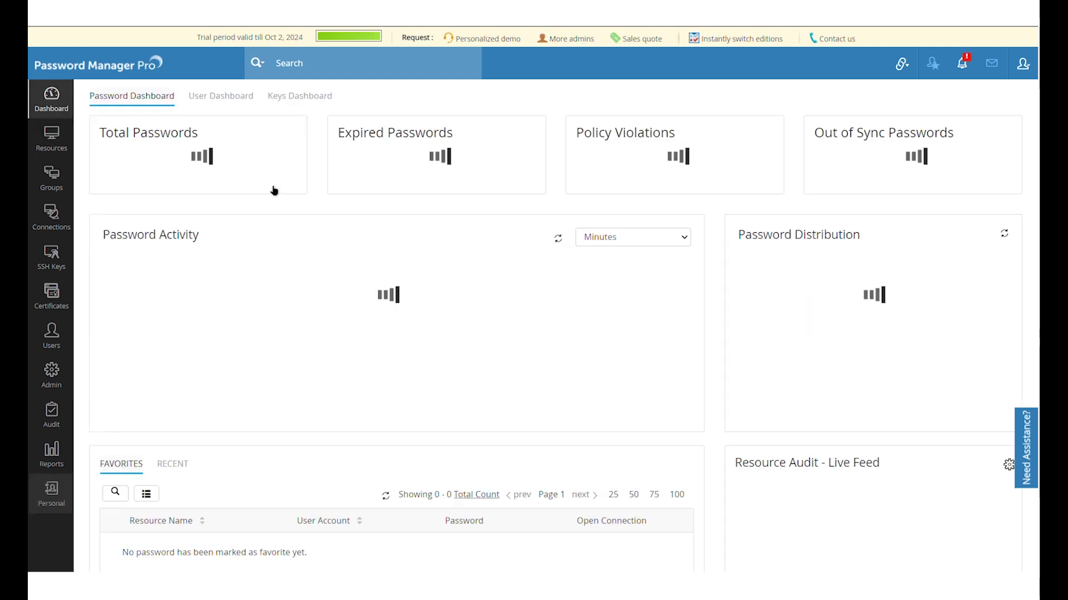